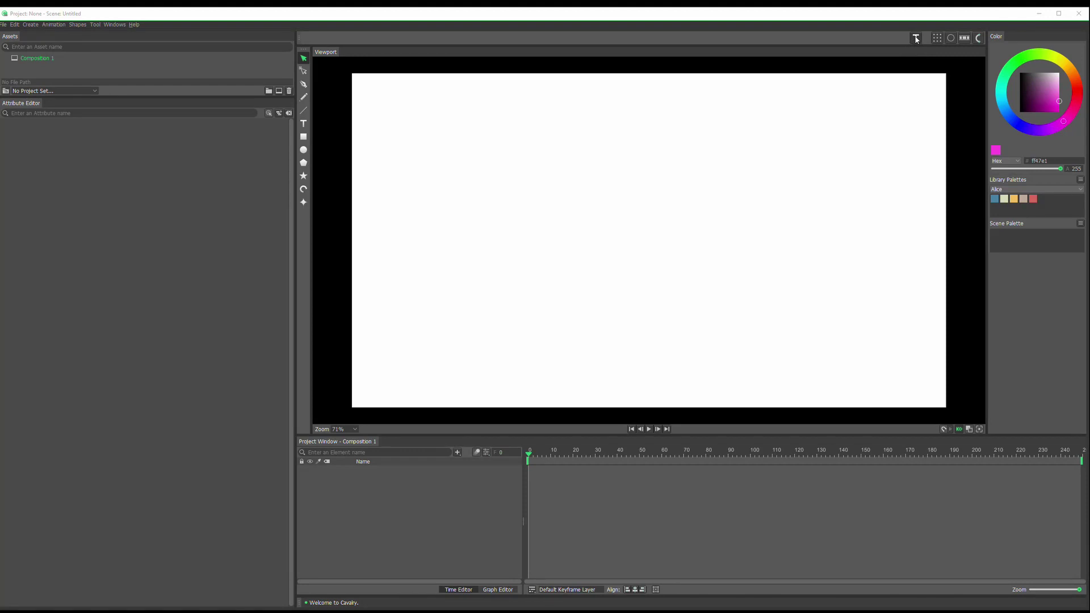
Add a Type Shape reading 'Cavalry' and switch its alignment from Left to Centre
click(915, 38)
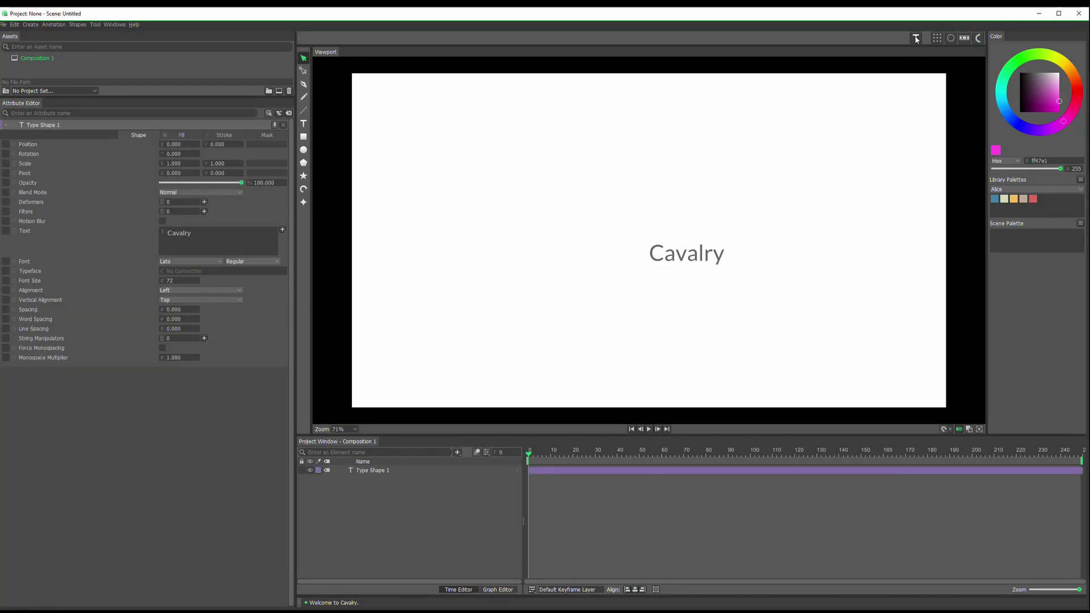
double_click(180, 234)
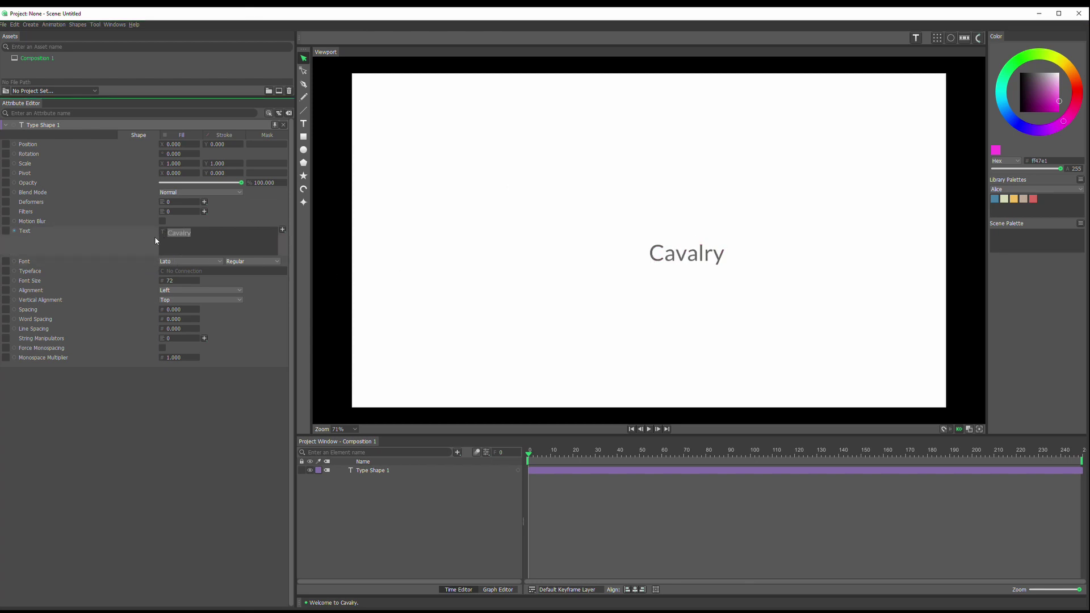
click(193, 291)
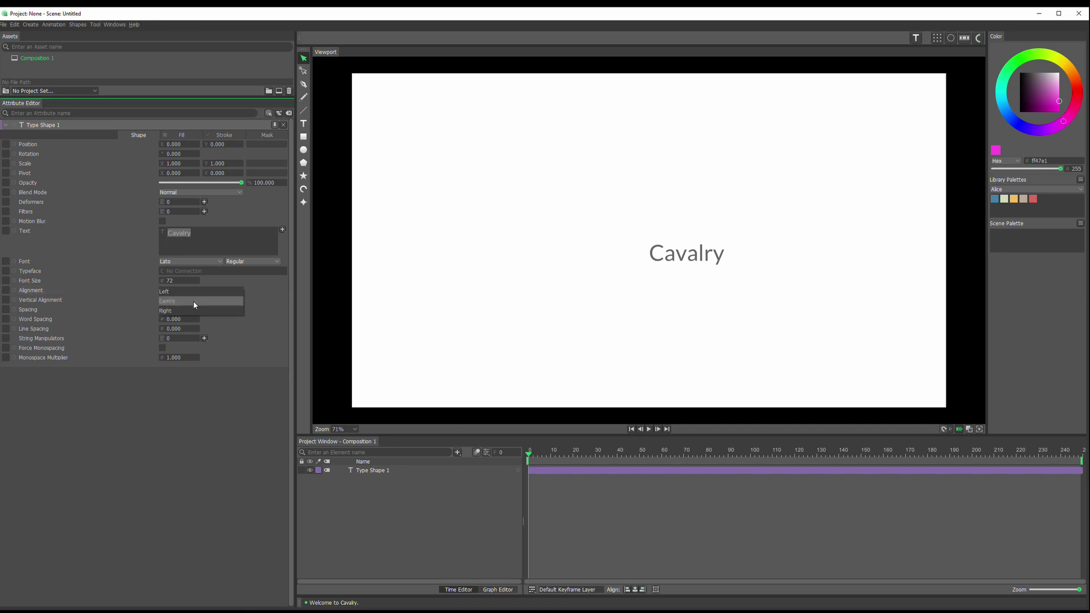
click(193, 301)
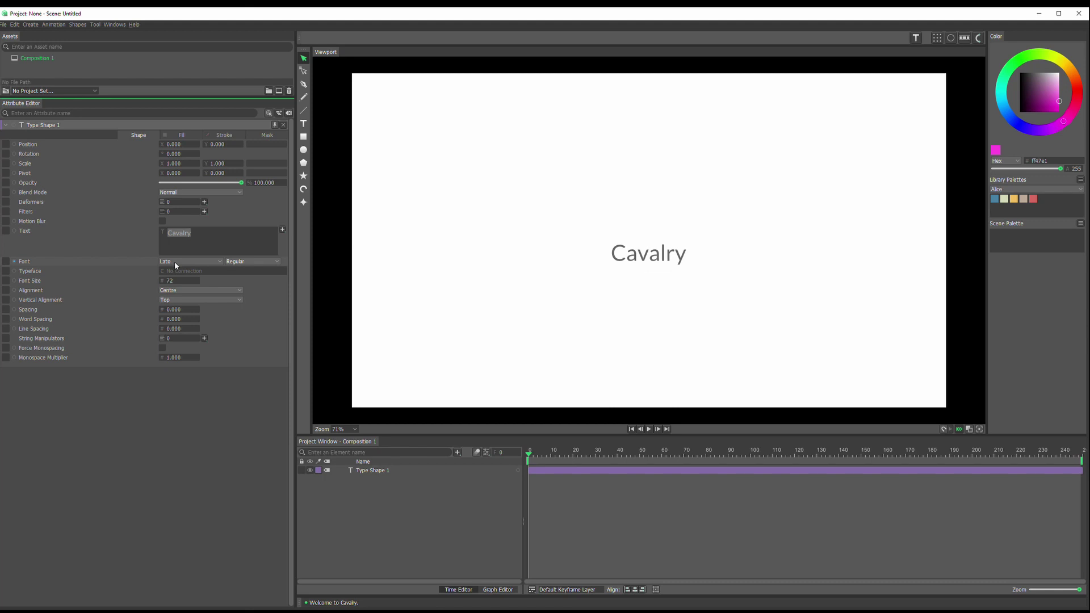
Set the text's font to xenosphere and switch to the dafont Xenosphere page in Chrome
click(218, 262)
scroll(192, 580, down, 1)
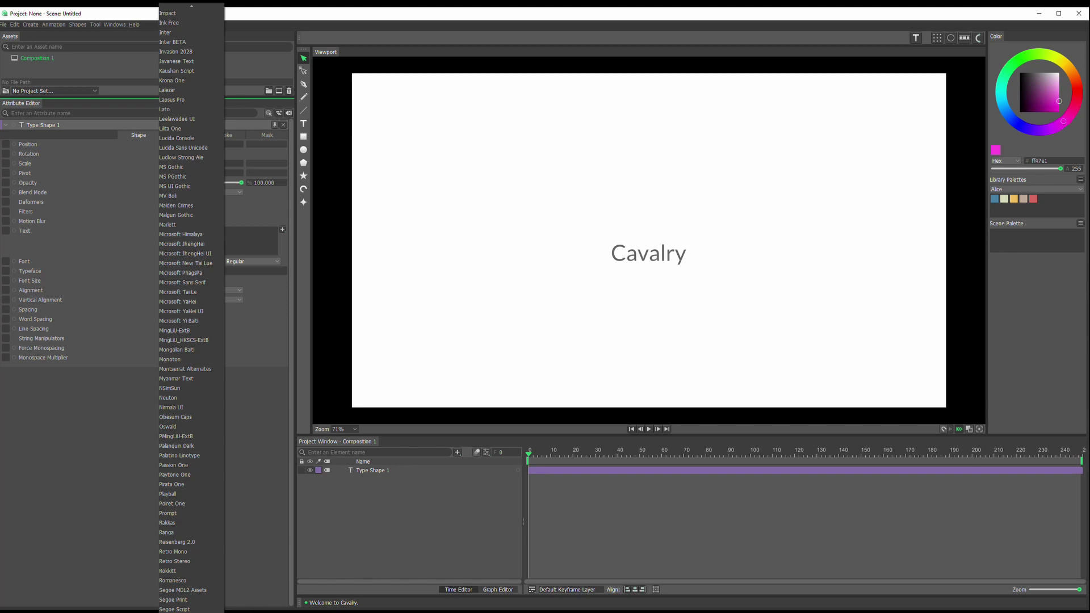
key(x)
key(Return)
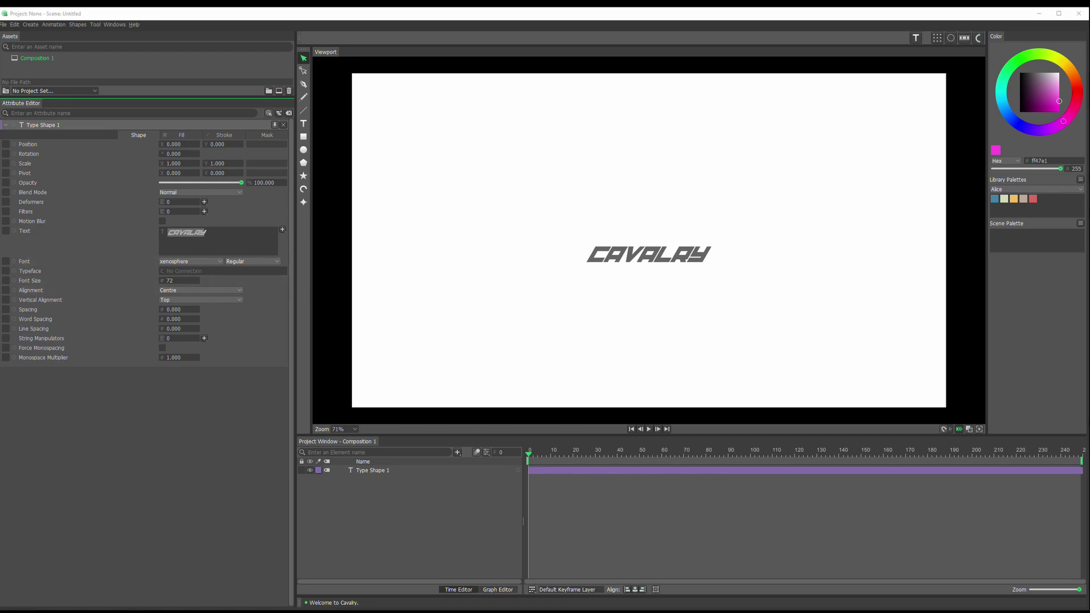
key(alt+Tab)
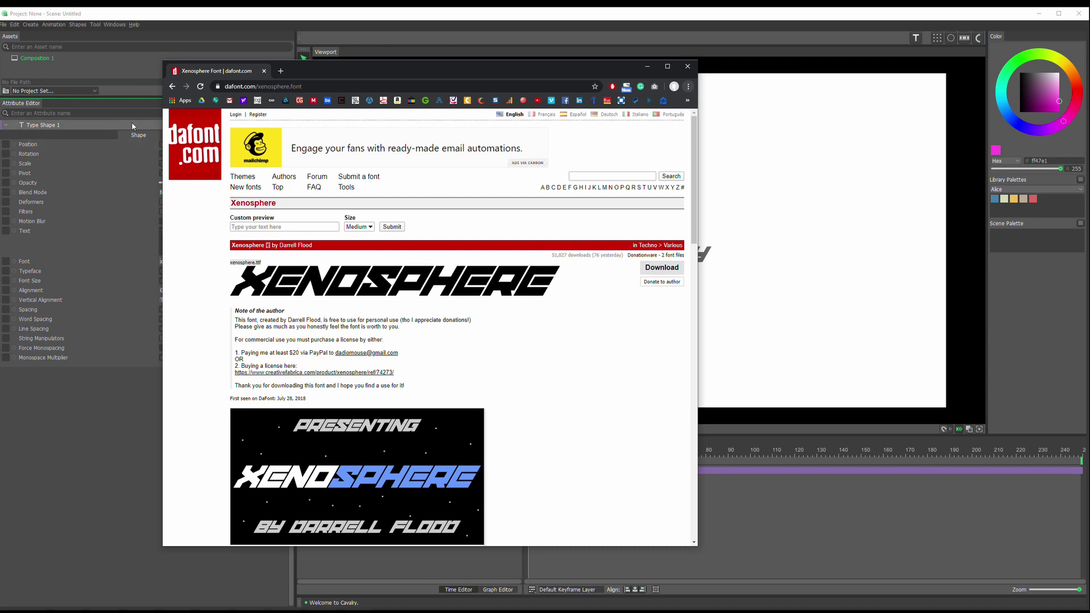
Drag the Chrome window aside to reveal the Cavalry scene with the CAVALRY text
drag(379, 70, 0, 85)
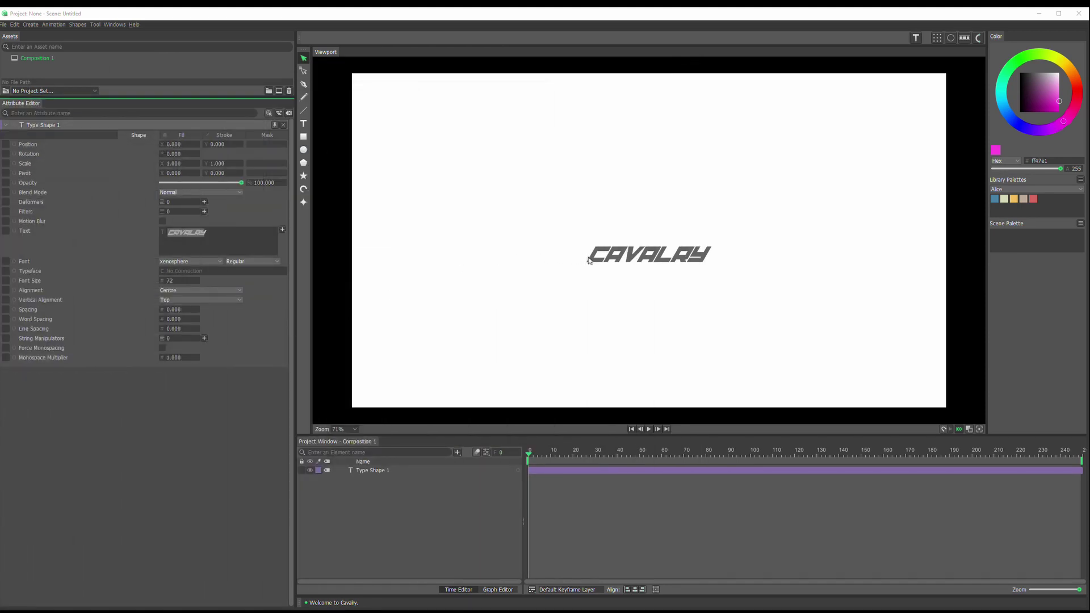
Select the CAVALRY text and move its pivot down onto the letters
click(632, 261)
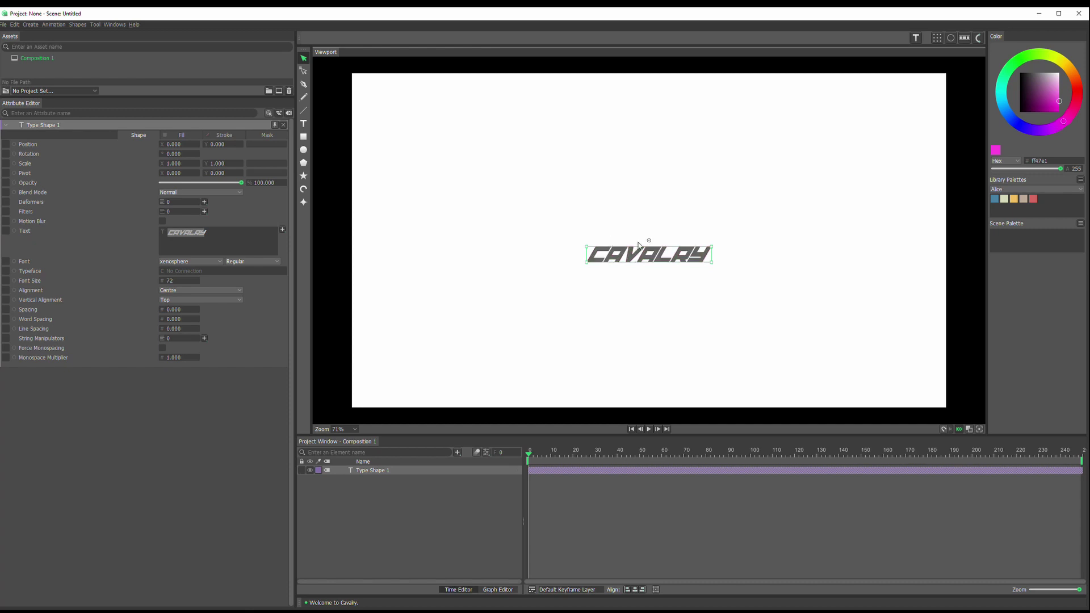
scroll(649, 238, up, 3)
scroll(655, 268, up, 5)
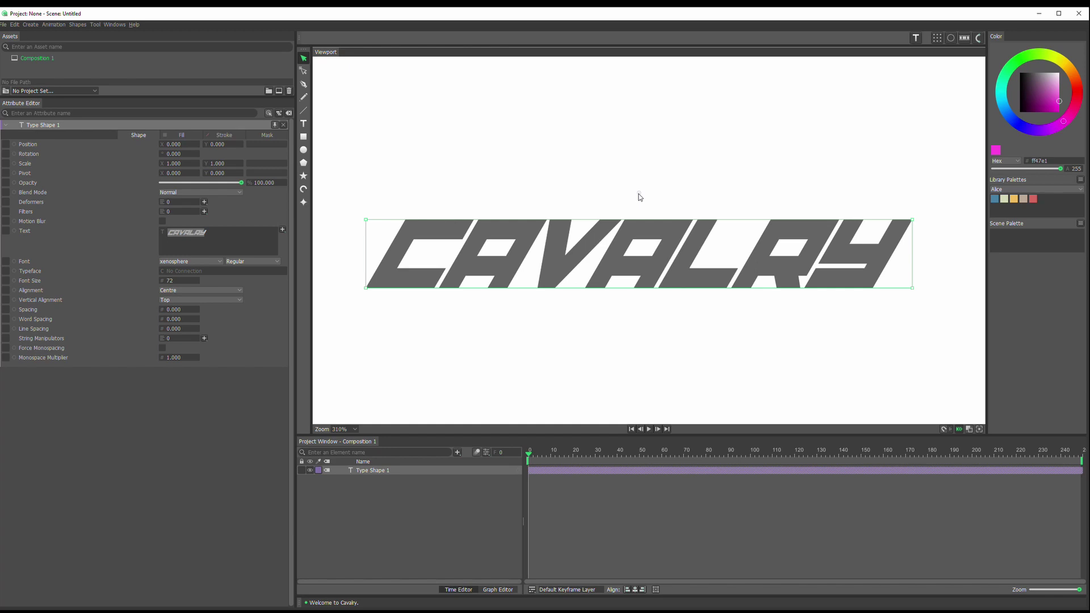
drag(638, 193, 641, 255)
Scale the CAVALRY text up to 3.810 so it spans most of the canvas
scroll(639, 264, down, 6)
scroll(637, 278, down, 1)
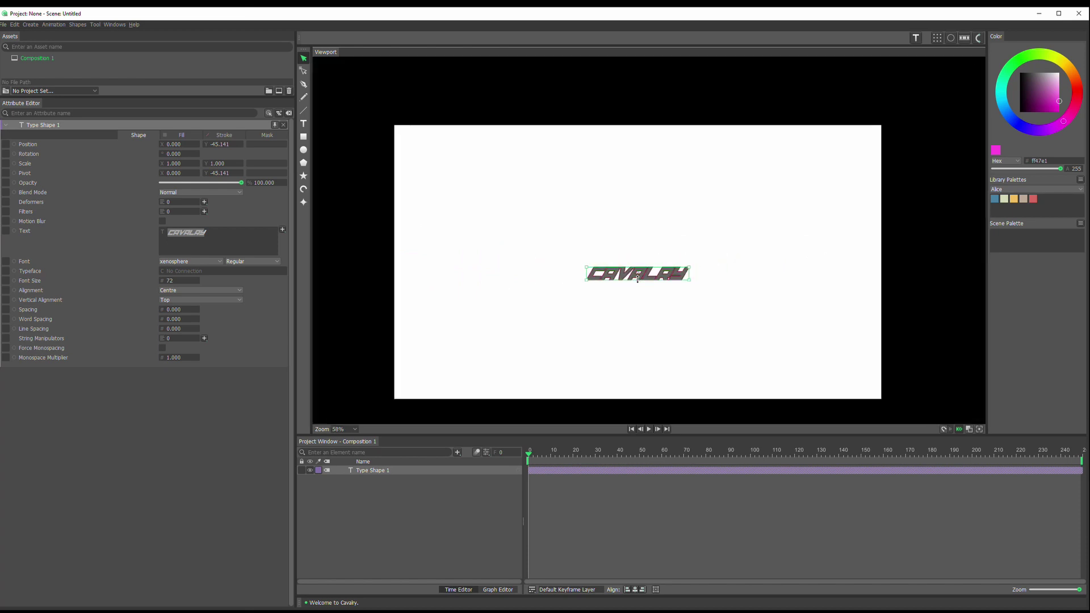
drag(635, 321, 630, 289)
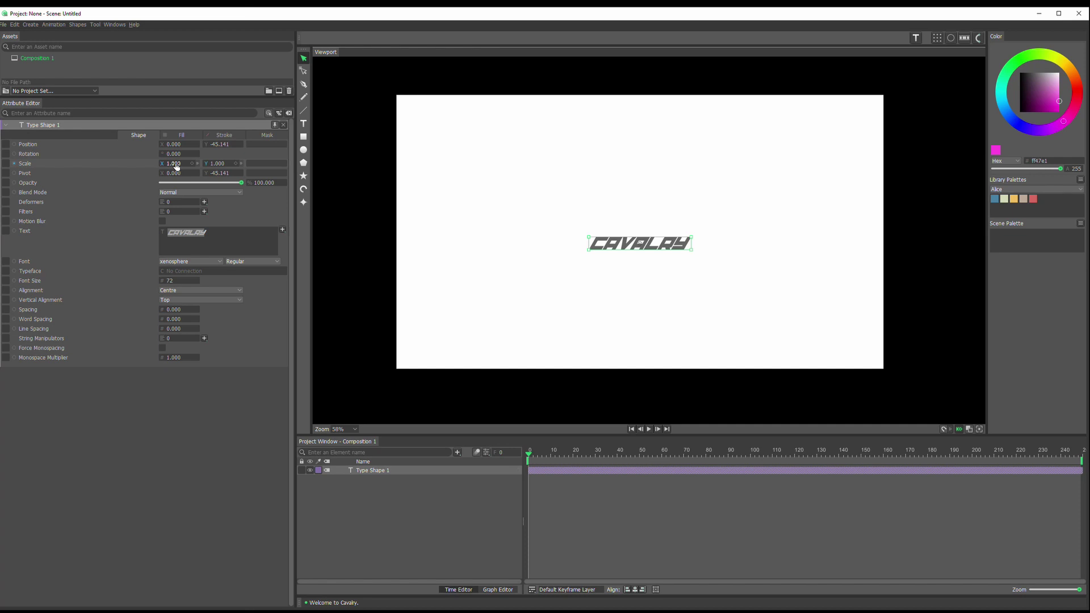
drag(177, 166, 343, 206)
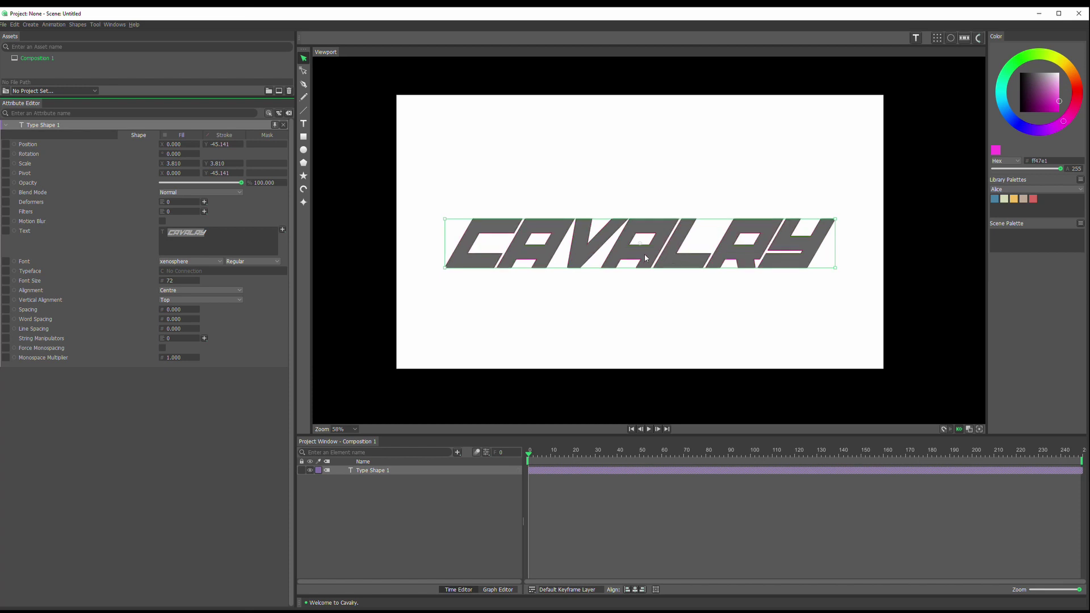
Add an Outline to Type Shape 1 and make its fill colour magenta
click(372, 523)
click(362, 470)
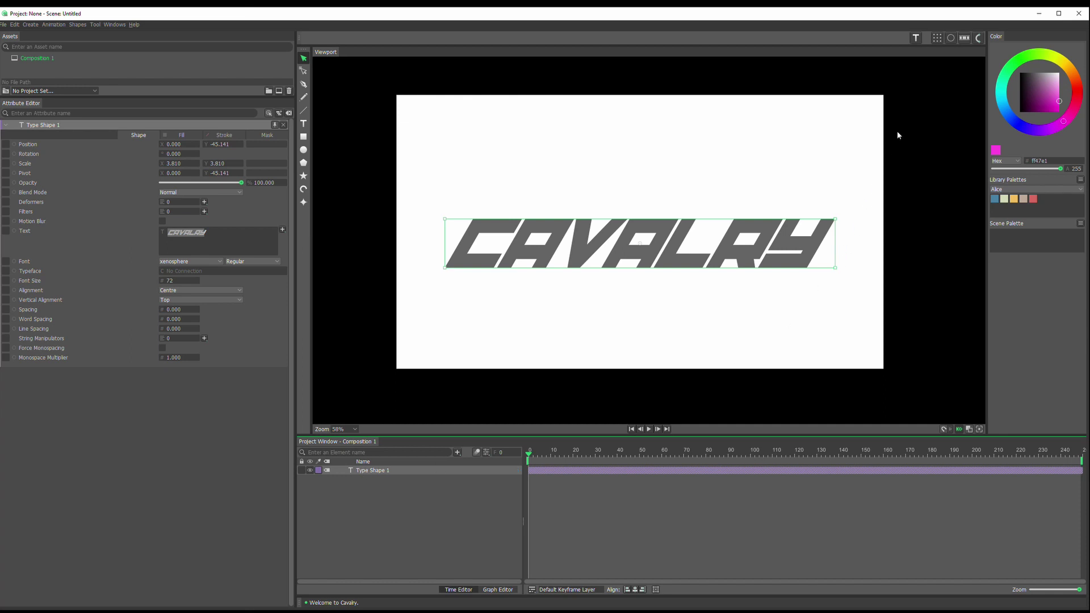
click(951, 39)
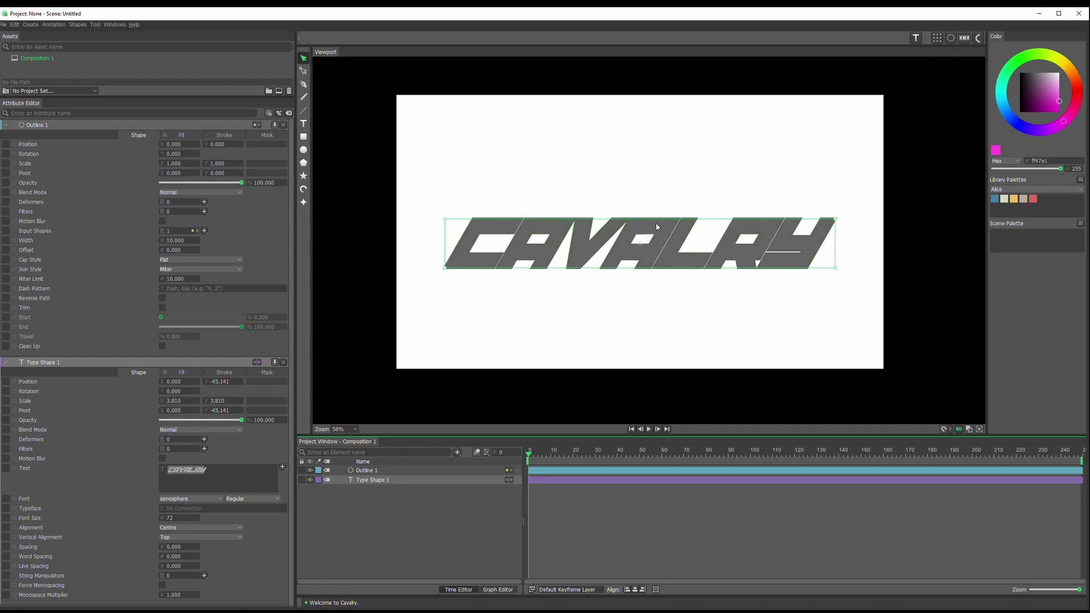
click(367, 471)
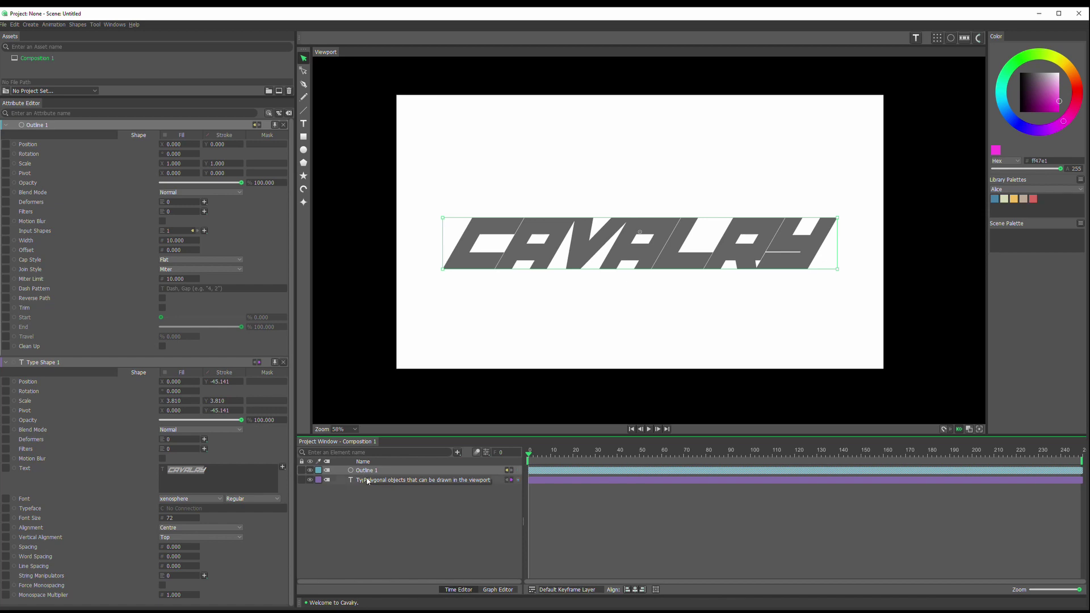
click(176, 136)
click(173, 155)
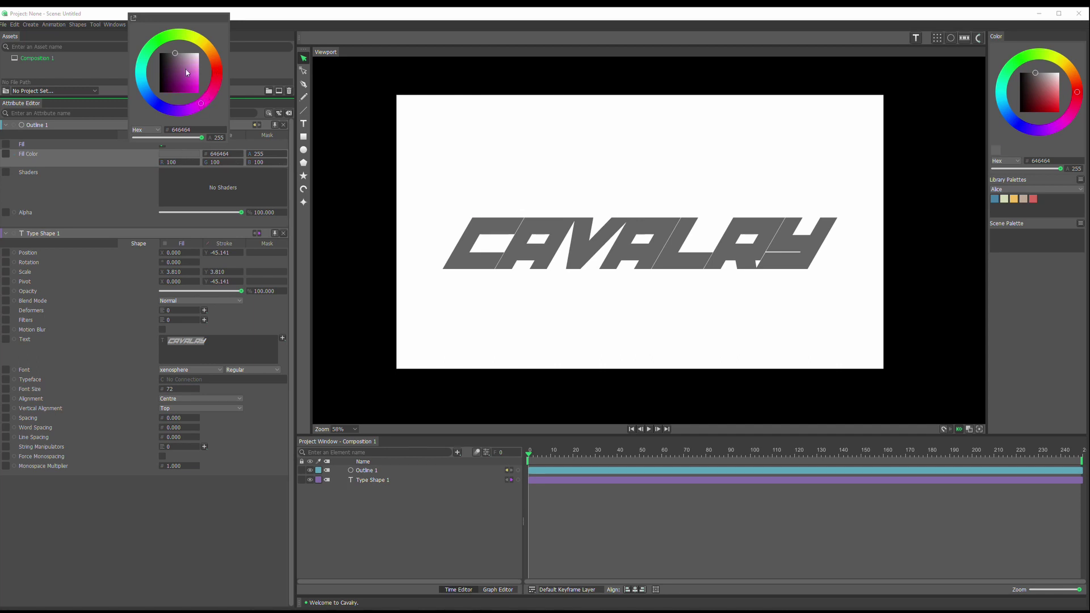
drag(185, 68, 216, 83)
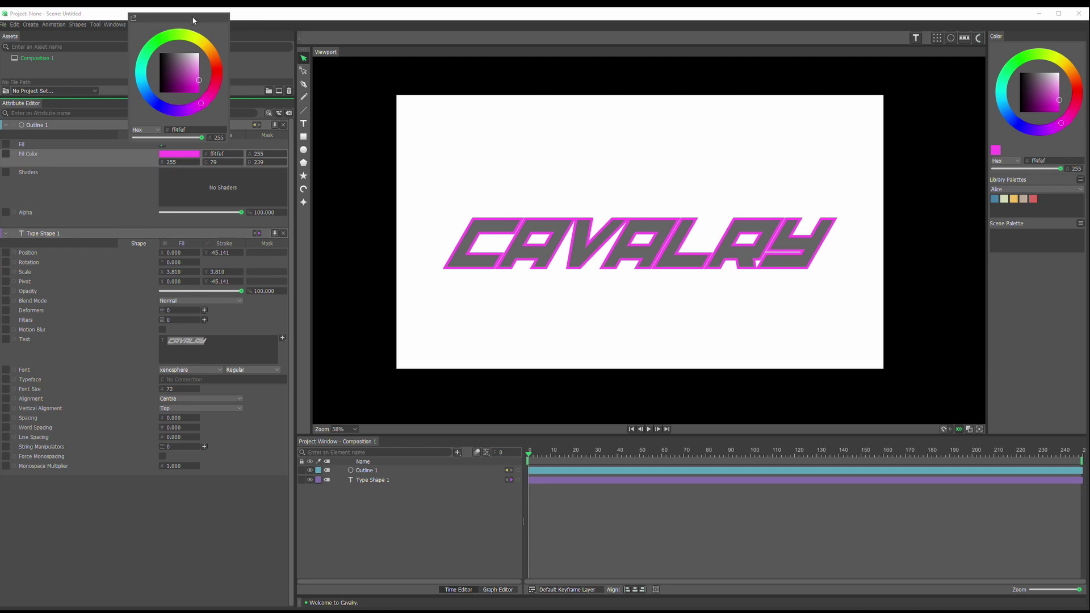
click(121, 90)
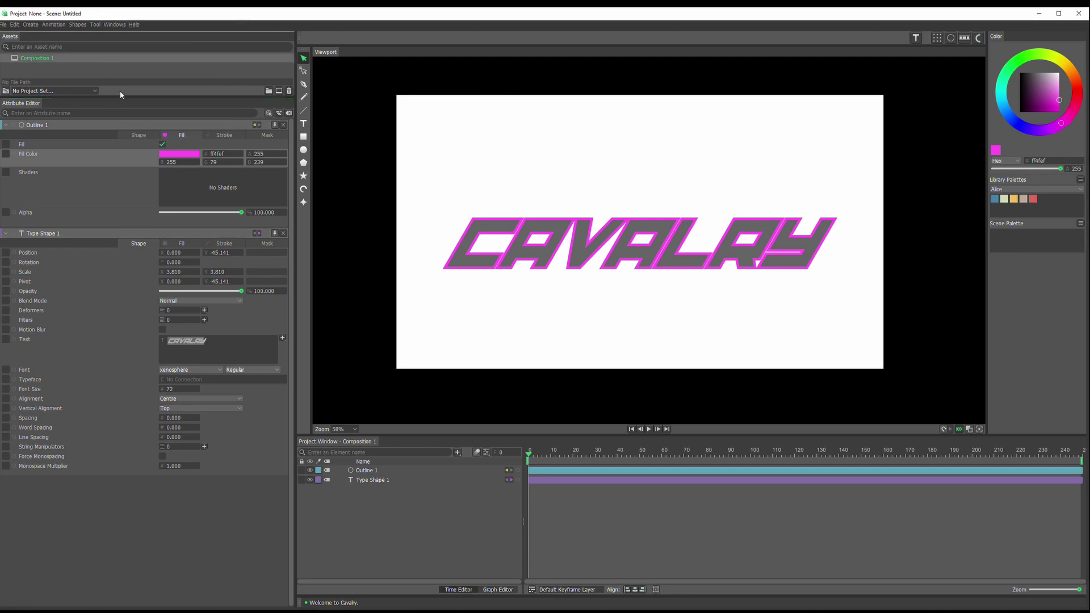
Move Outline 1 below Type Shape 1 and set its width to 20
click(128, 134)
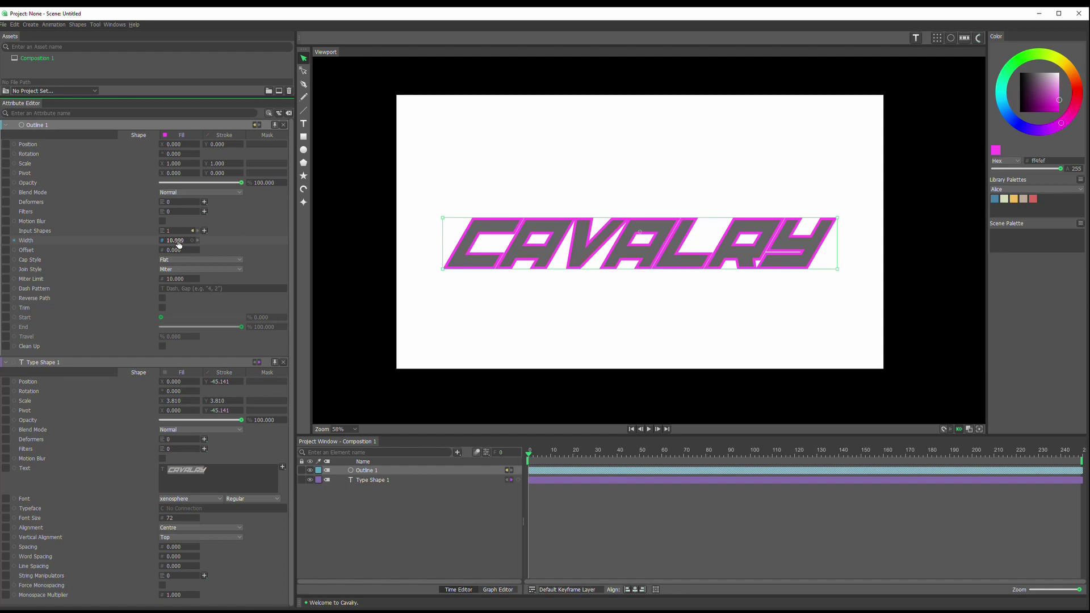
mouse_move(176, 241)
mouse_down()
mouse_move(213, 247)
mouse_move(188, 248)
mouse_up()
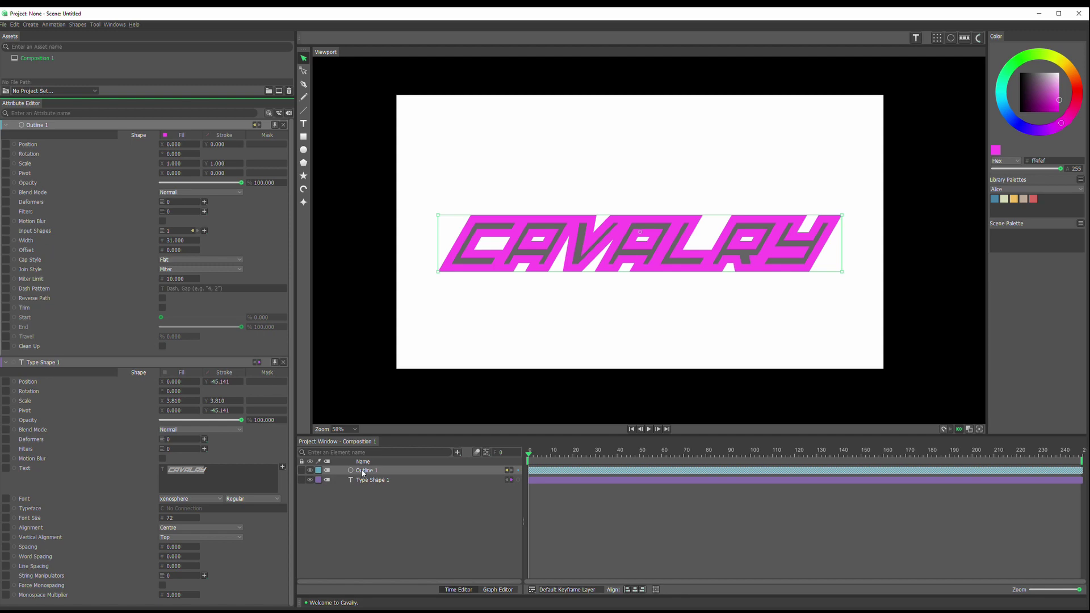
drag(363, 472, 367, 481)
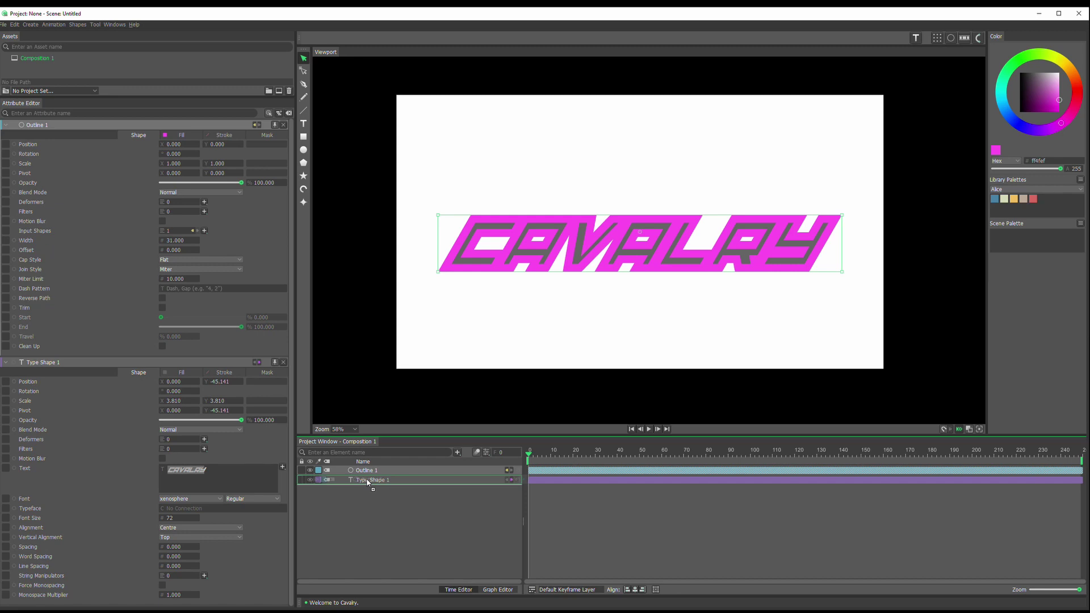
drag(367, 482, 377, 487)
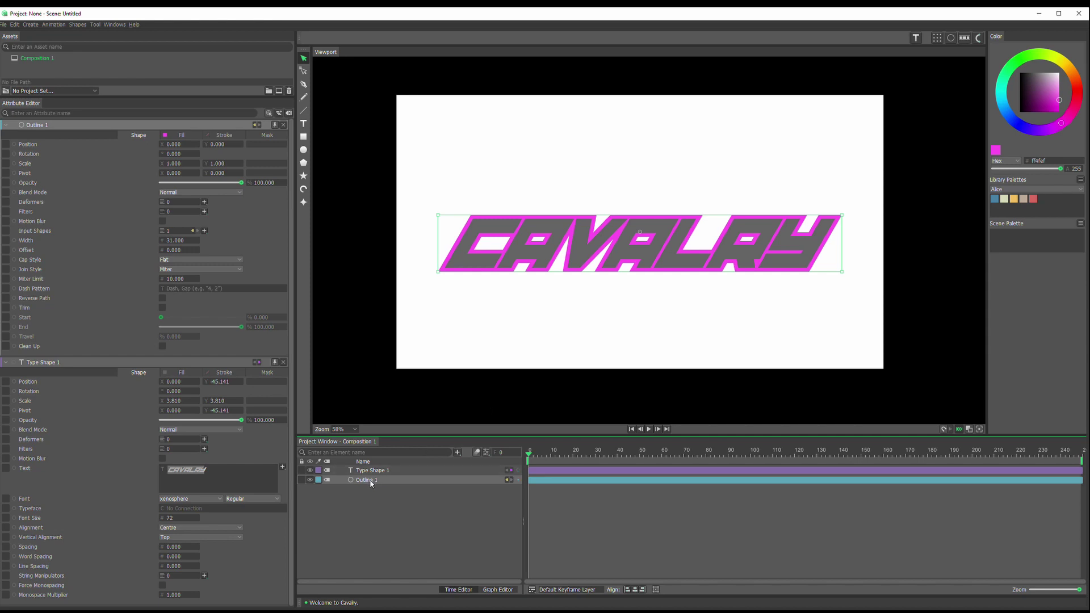
click(366, 480)
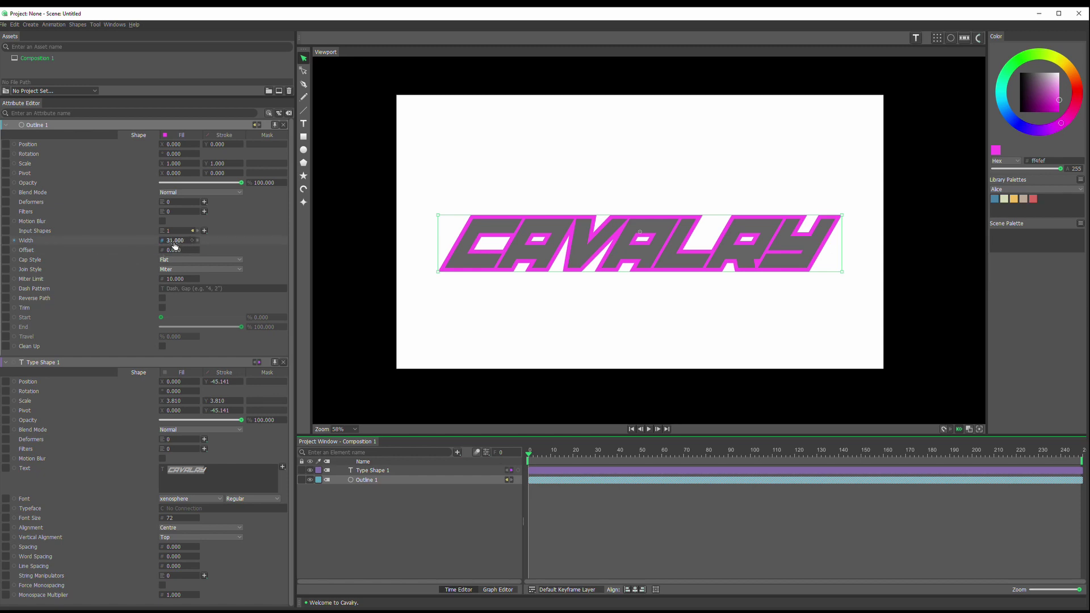
mouse_move(175, 245)
mouse_down()
mouse_move(196, 245)
mouse_move(167, 245)
mouse_move(187, 248)
mouse_move(175, 254)
mouse_up()
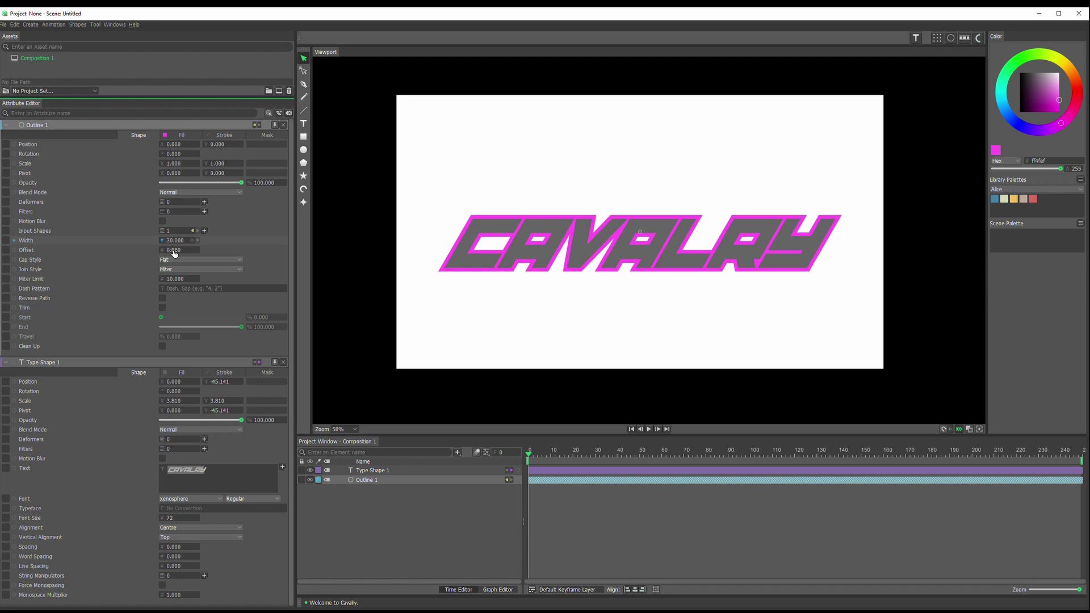
Add a second outline, stack it below Outline 1, and widen it to 67
click(398, 511)
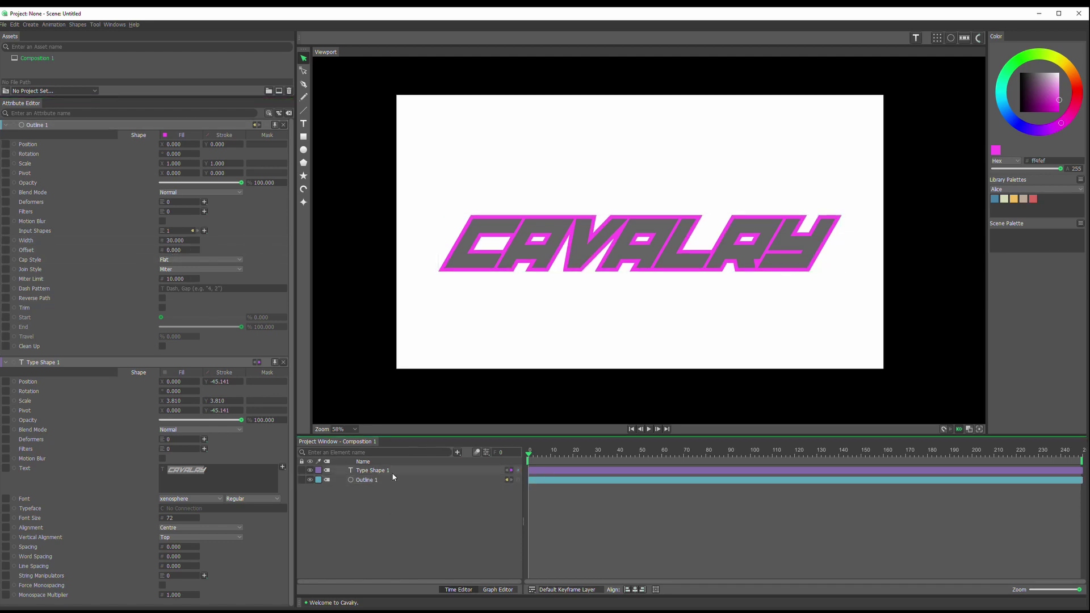
click(372, 471)
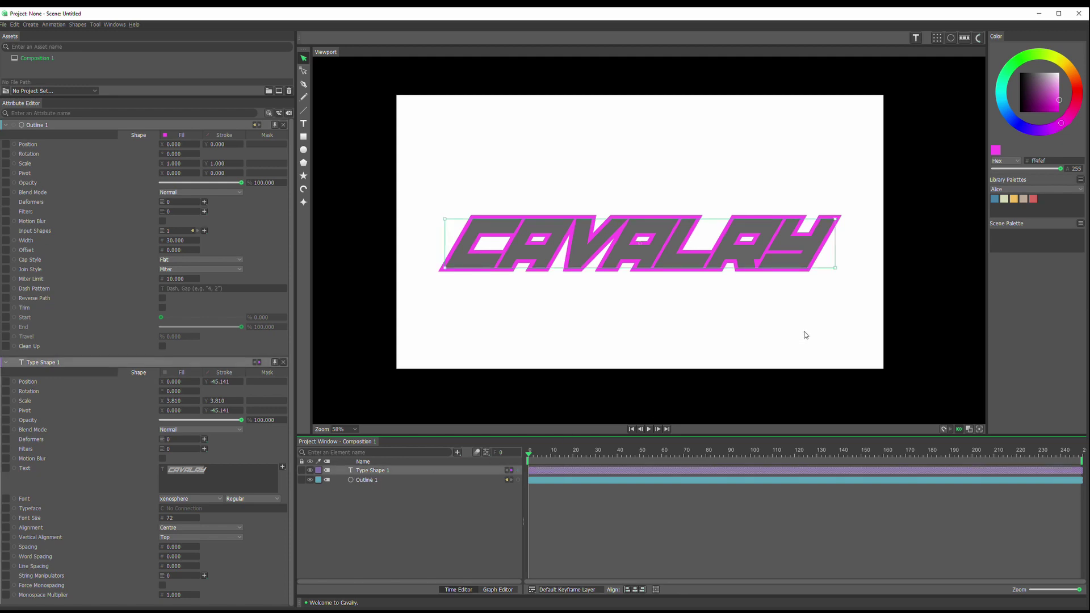
click(951, 39)
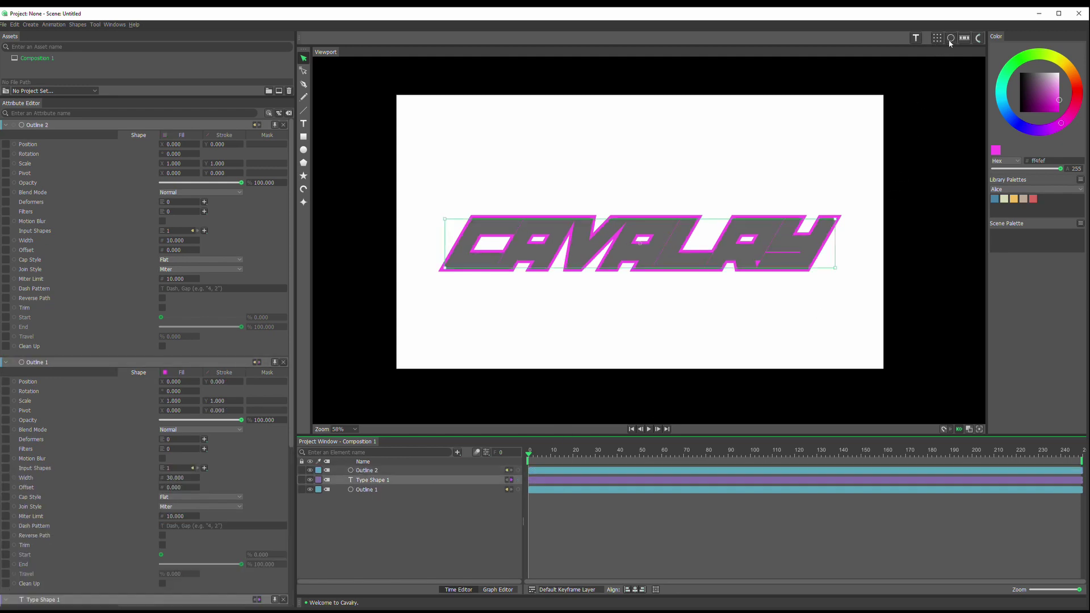
drag(360, 473, 370, 503)
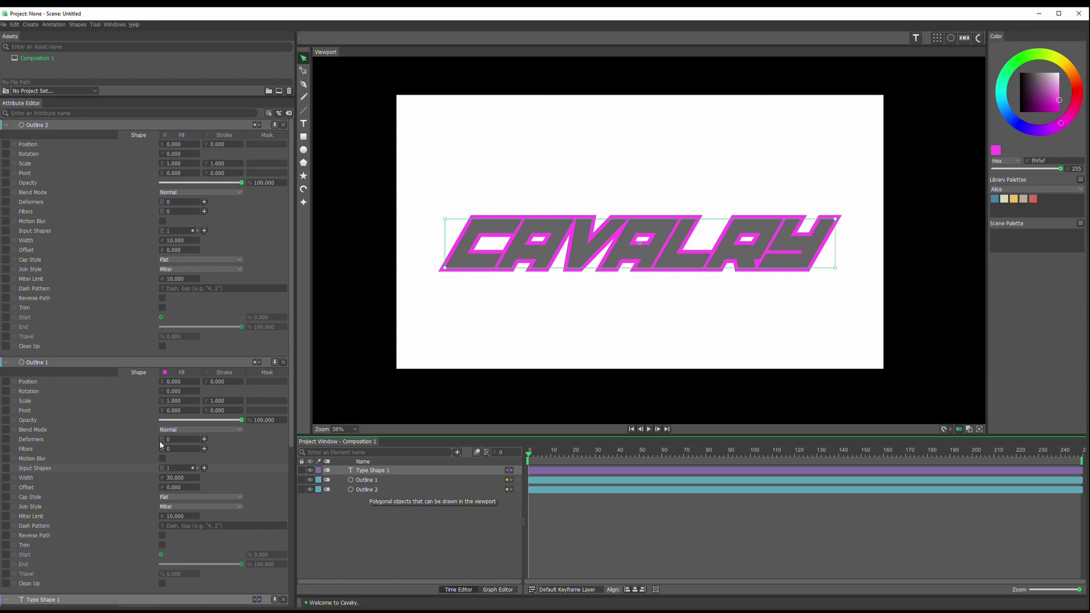
scroll(135, 352, down, 3)
scroll(136, 360, up, 3)
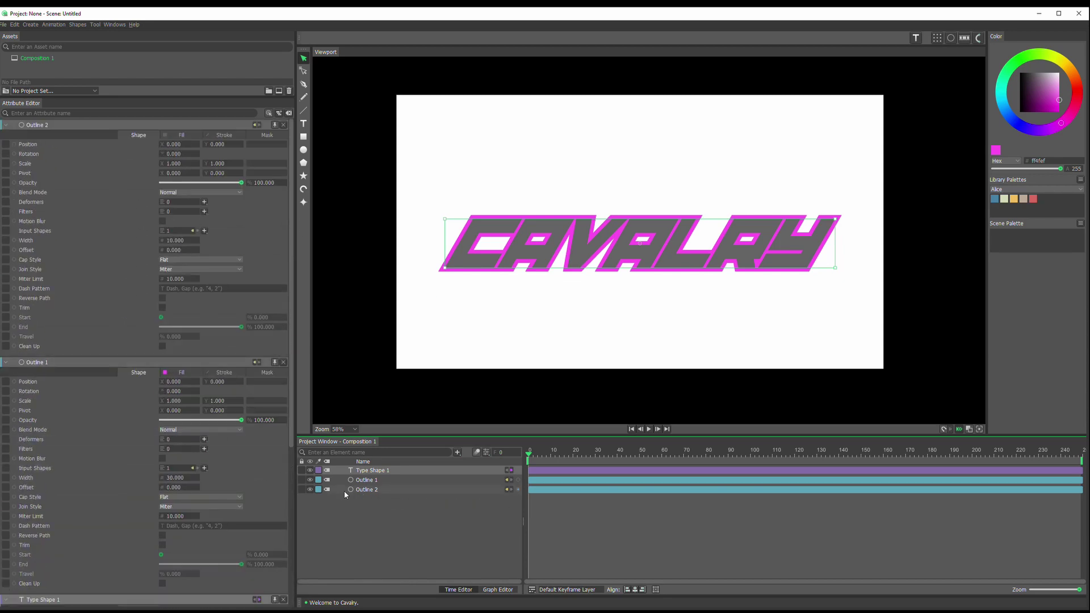
click(365, 491)
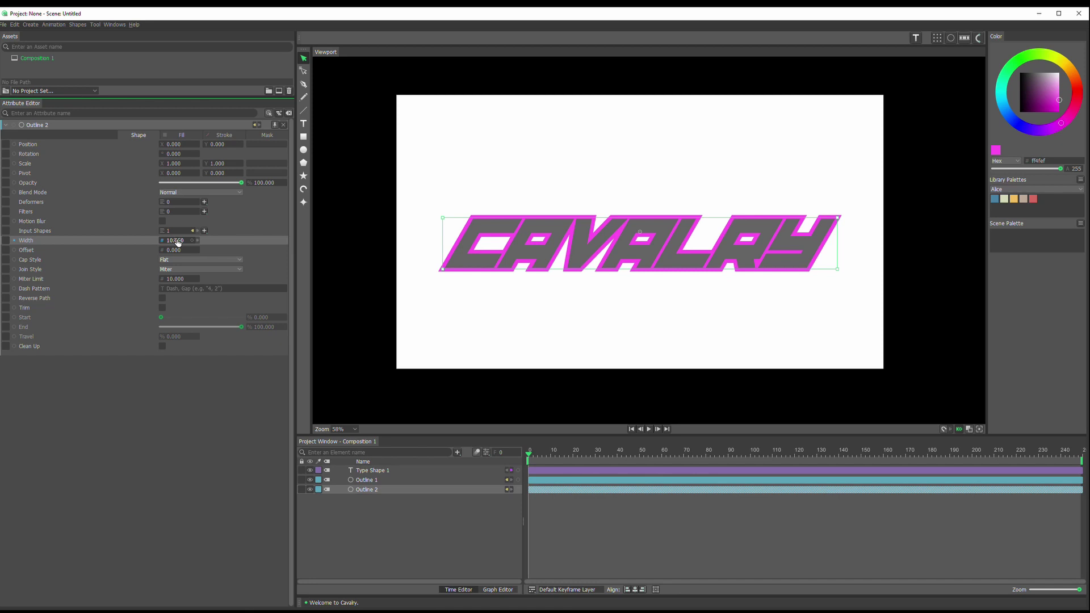
drag(178, 243, 201, 241)
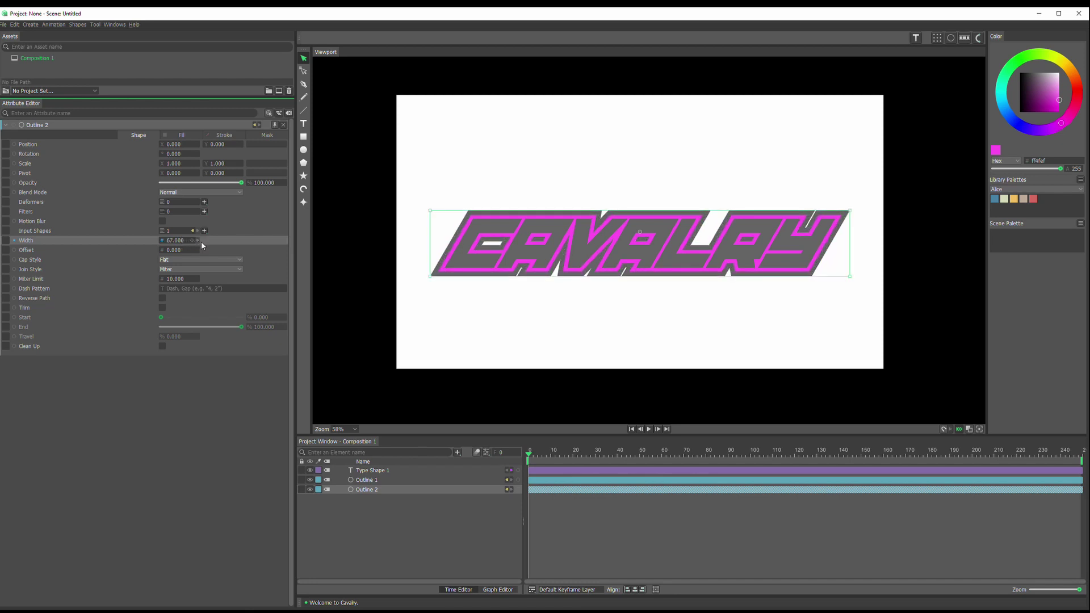
Set Outline 2's fill colour to cyan 30dbff
click(182, 135)
click(182, 154)
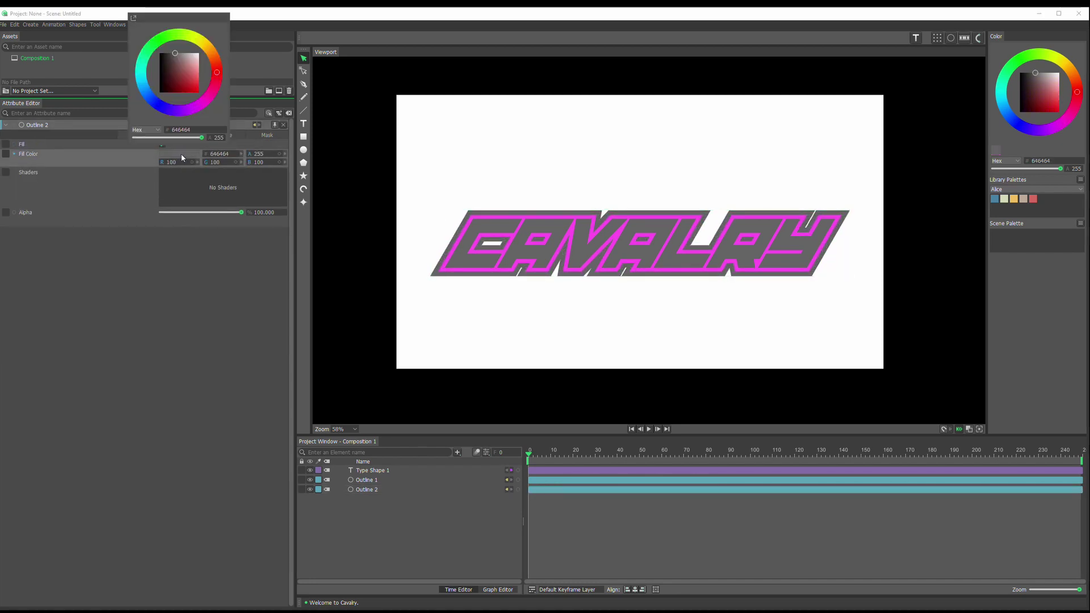
drag(139, 80, 229, 83)
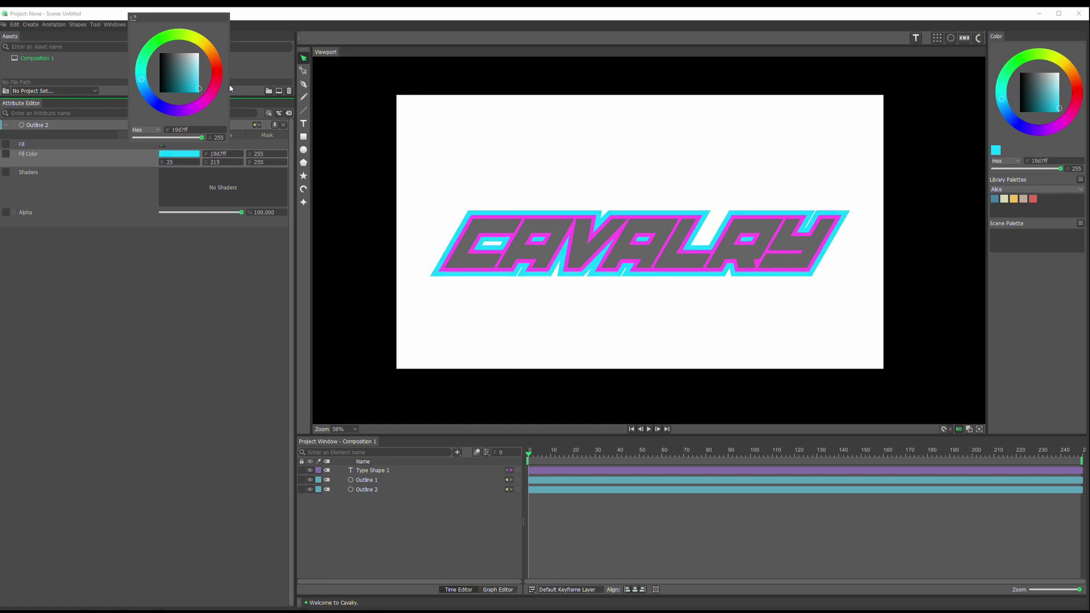
click(193, 326)
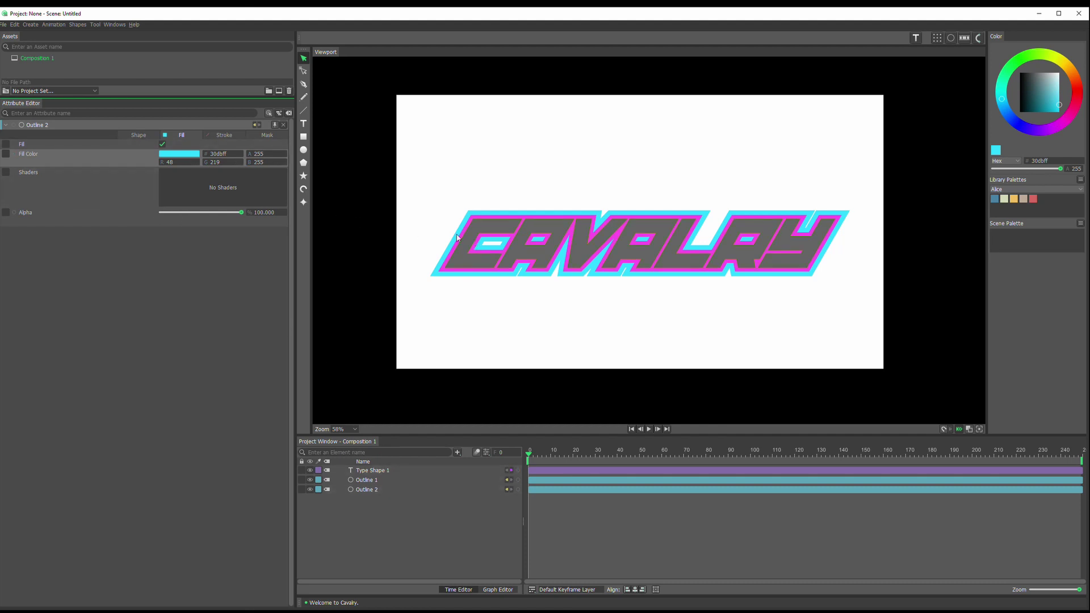
Lower Outline 2's miter limit to about 1.95 to bevel its corners
click(138, 136)
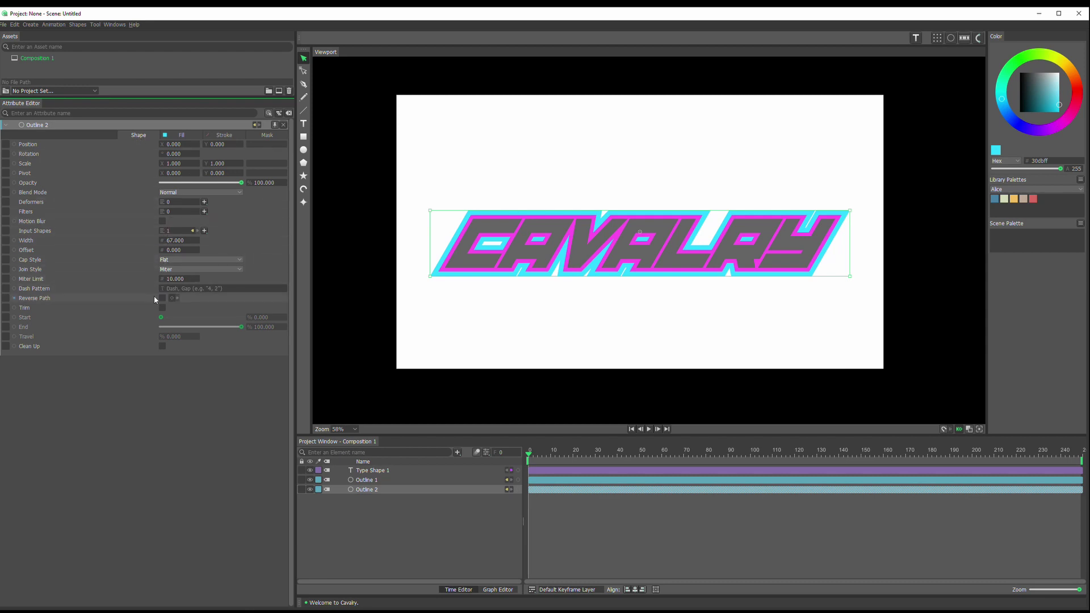
drag(183, 283, 27, 277)
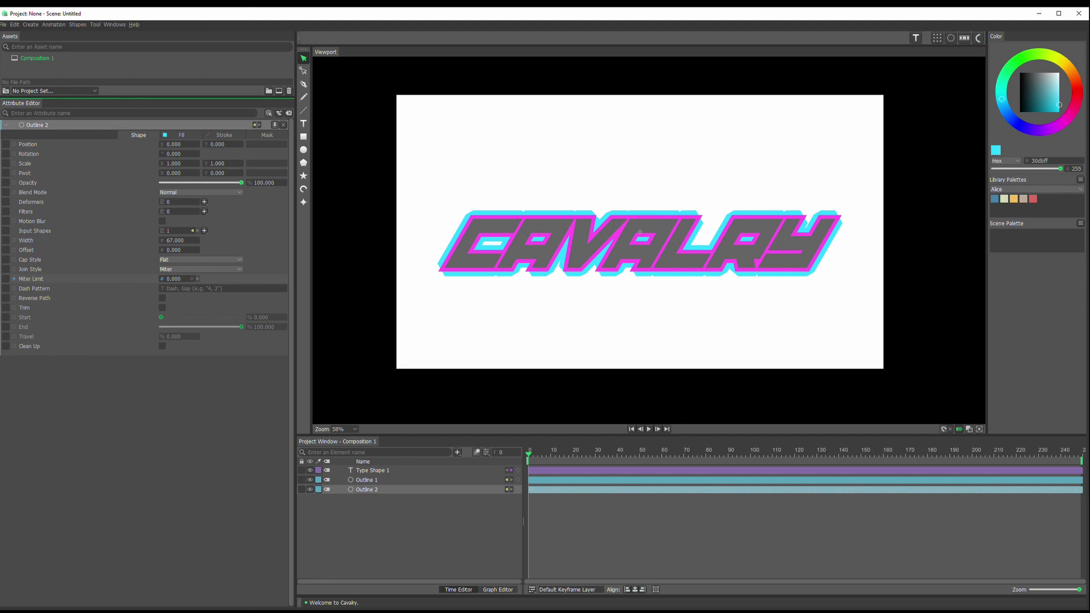
key(Up)
key(Up)
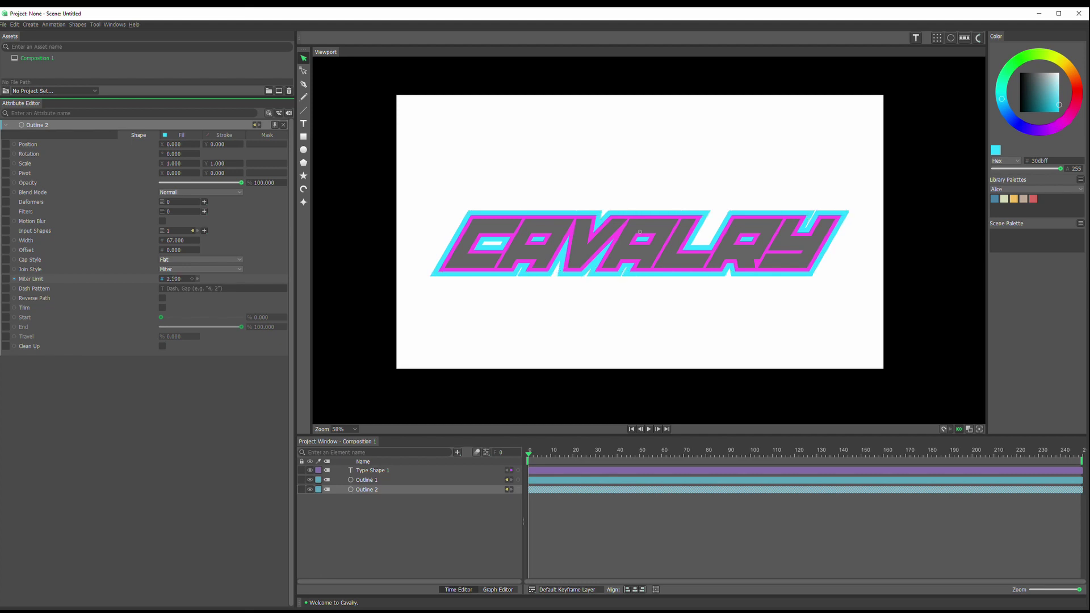
key(Down)
key(Down)
key(Return)
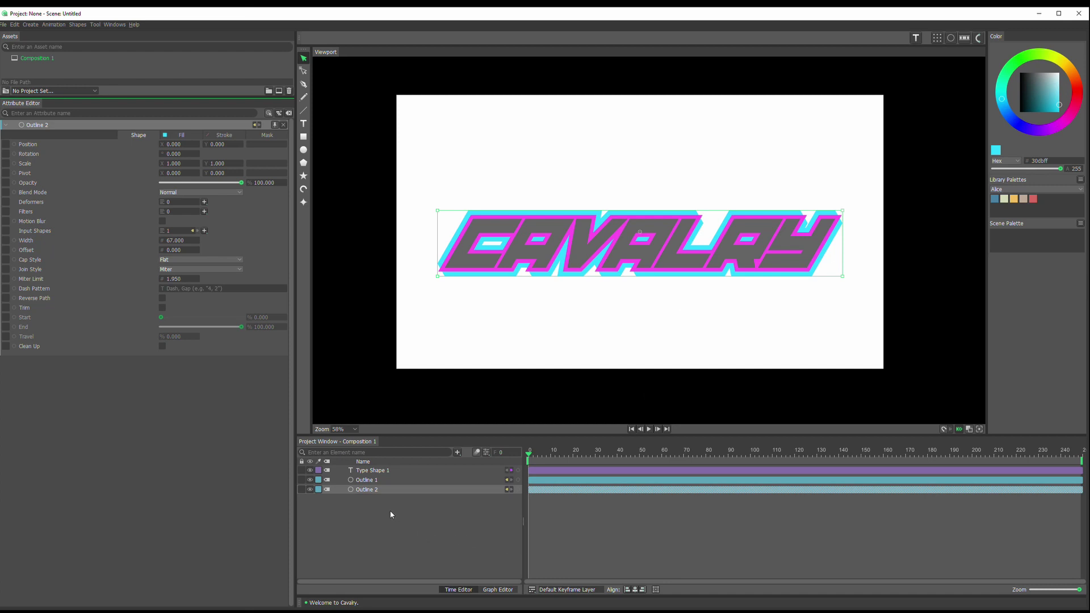
Add a third outline below Outline 2 and fill it black
click(376, 470)
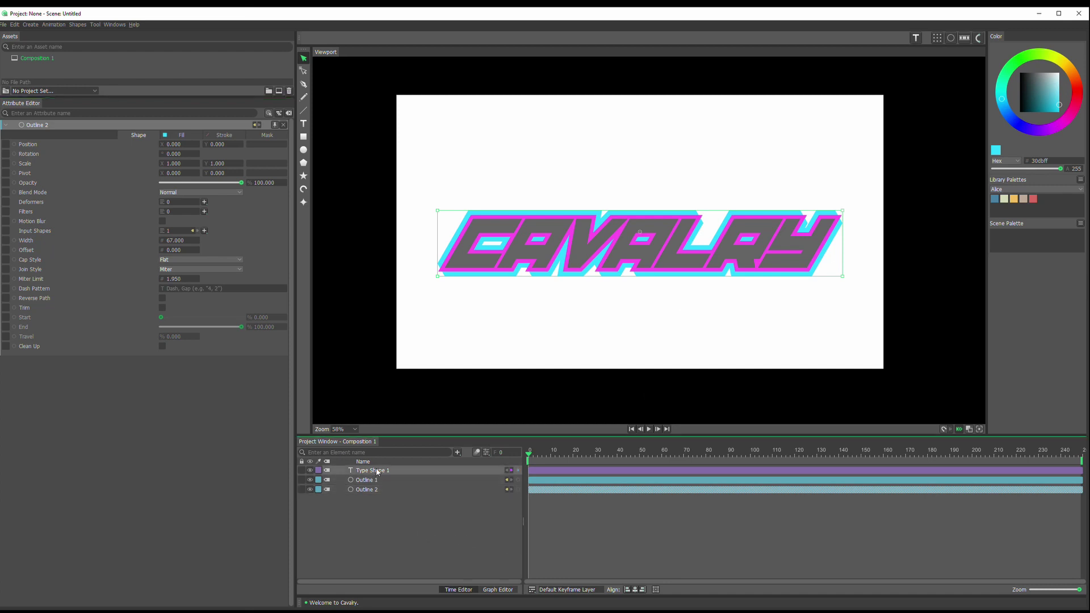
click(950, 39)
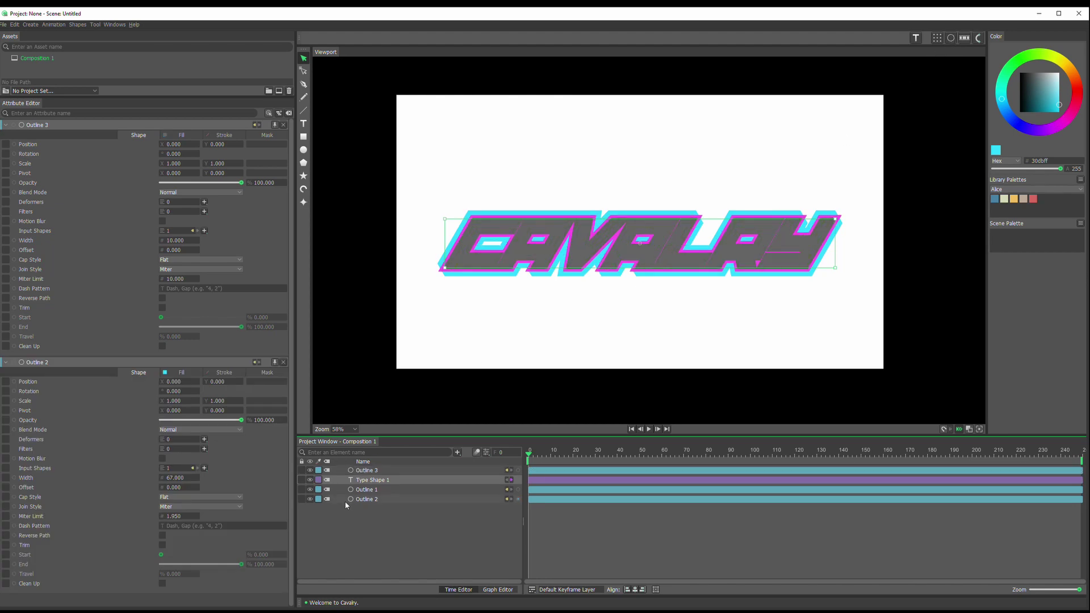
drag(371, 471, 368, 521)
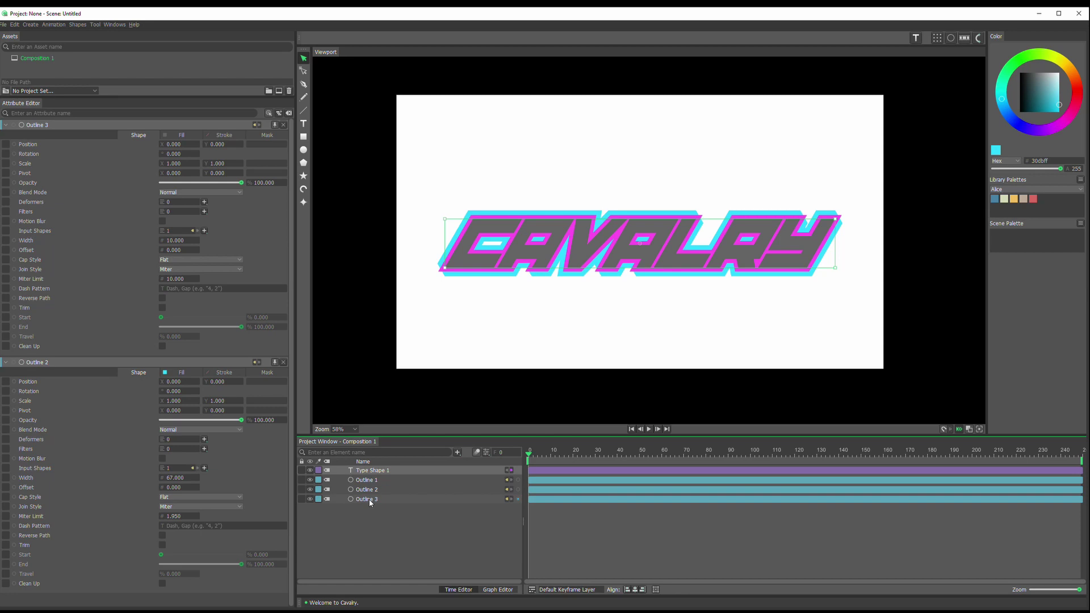
click(370, 500)
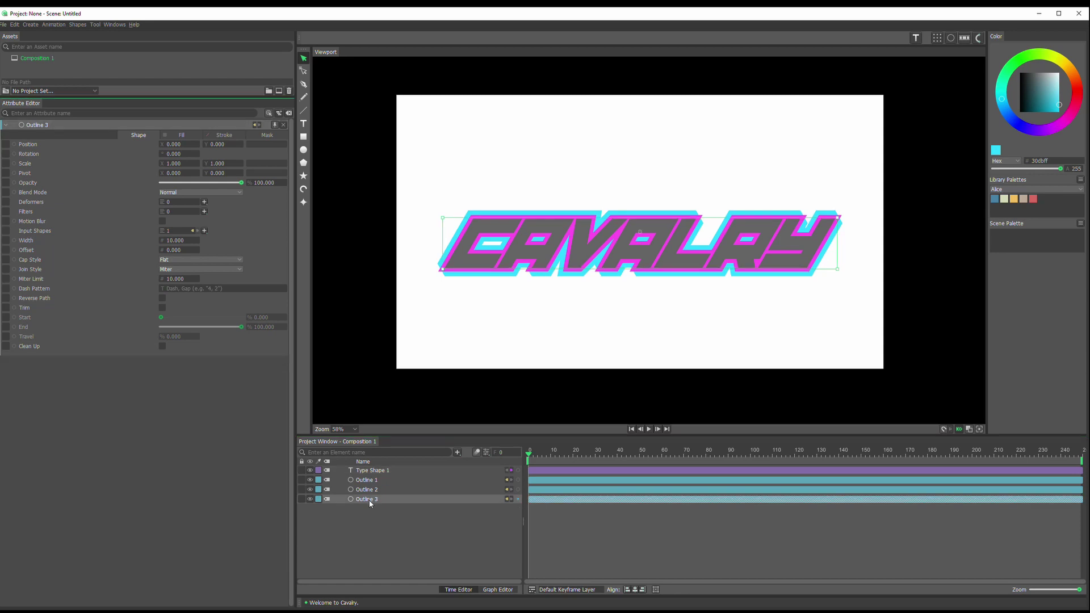
click(182, 136)
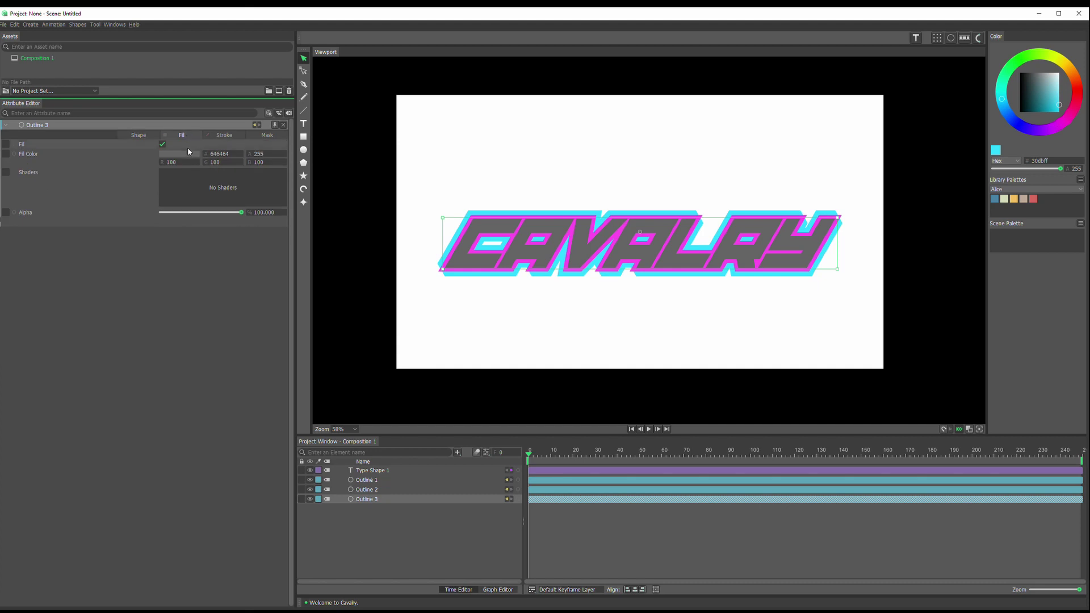
click(189, 152)
click(159, 92)
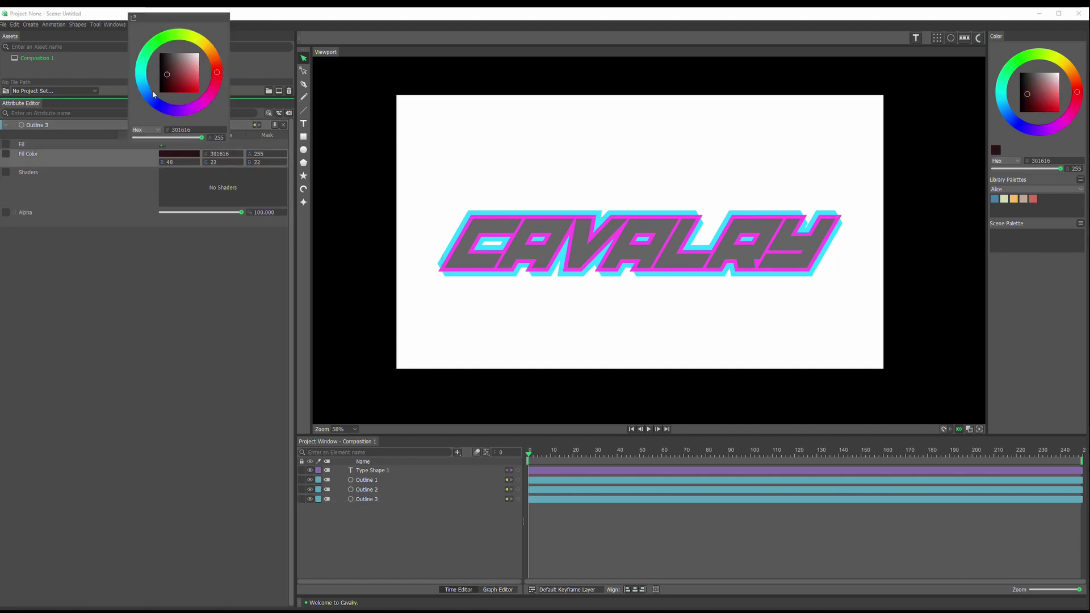
click(136, 173)
Give Outline 3 width 136, miter limit 1.97 and a 7, -18 position offset
click(140, 135)
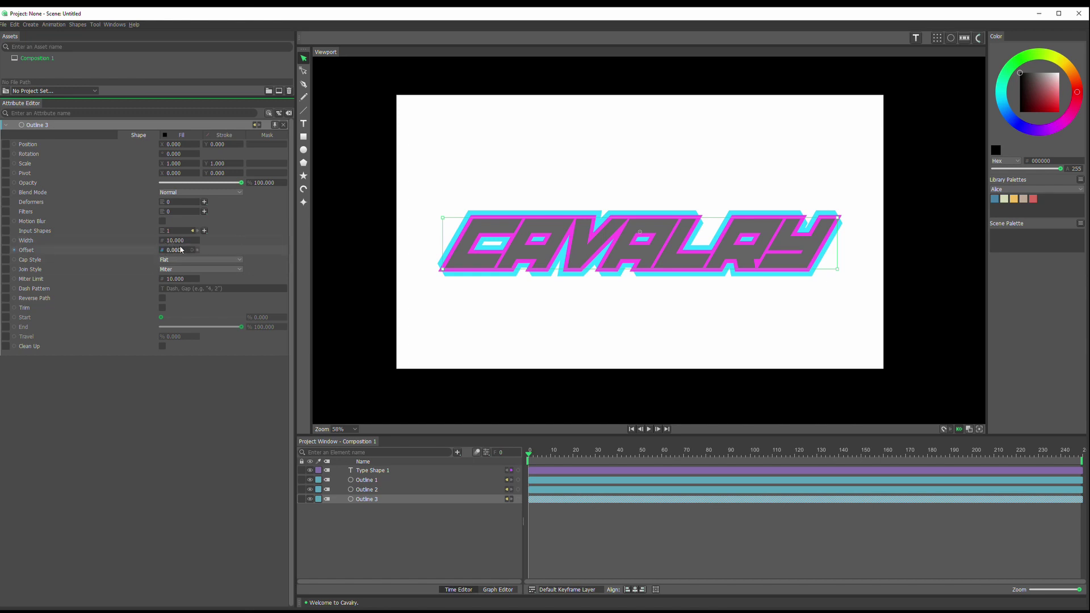
drag(178, 240, 233, 245)
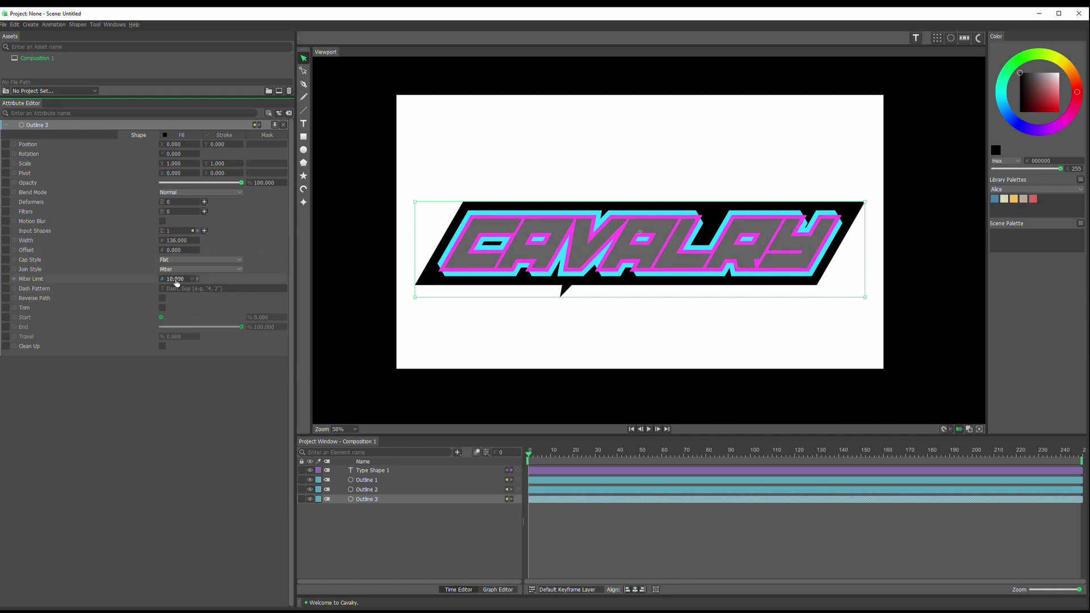
drag(180, 282, 5, 281)
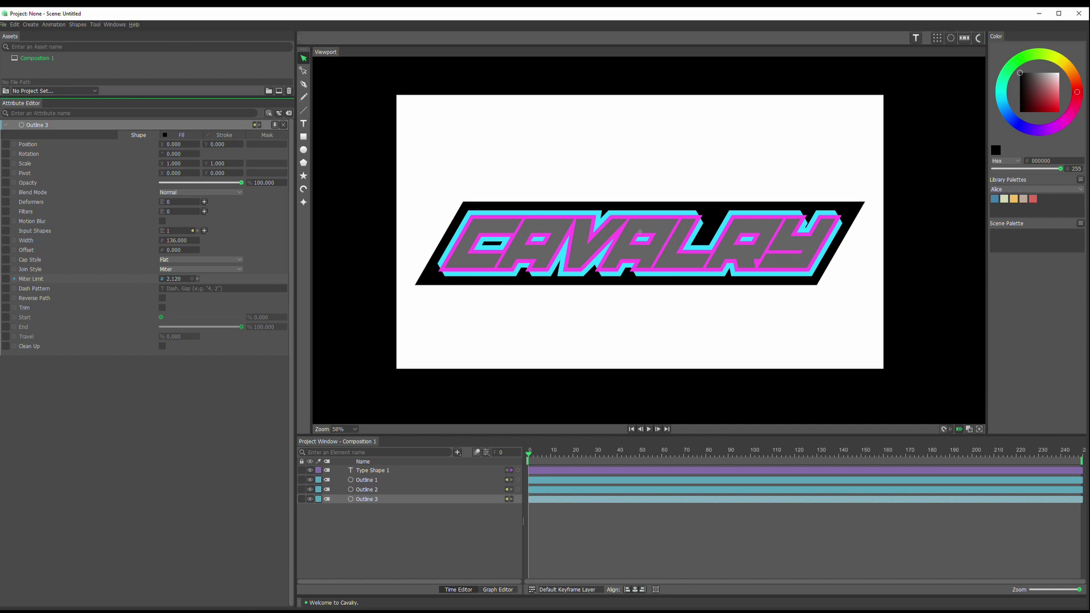
drag(172, 279, 169, 280)
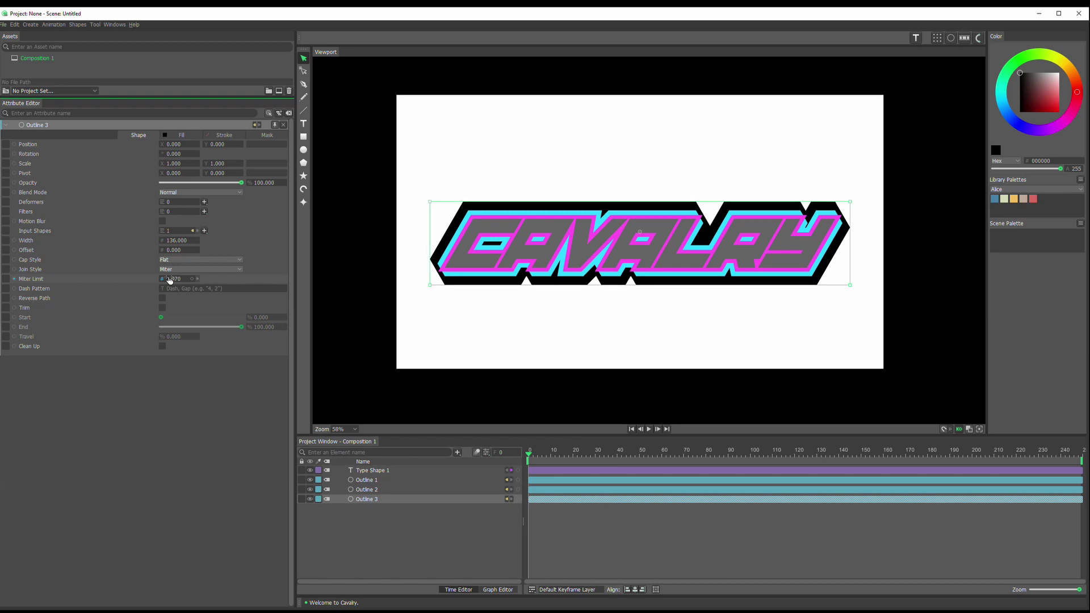
scroll(620, 277, up, 5)
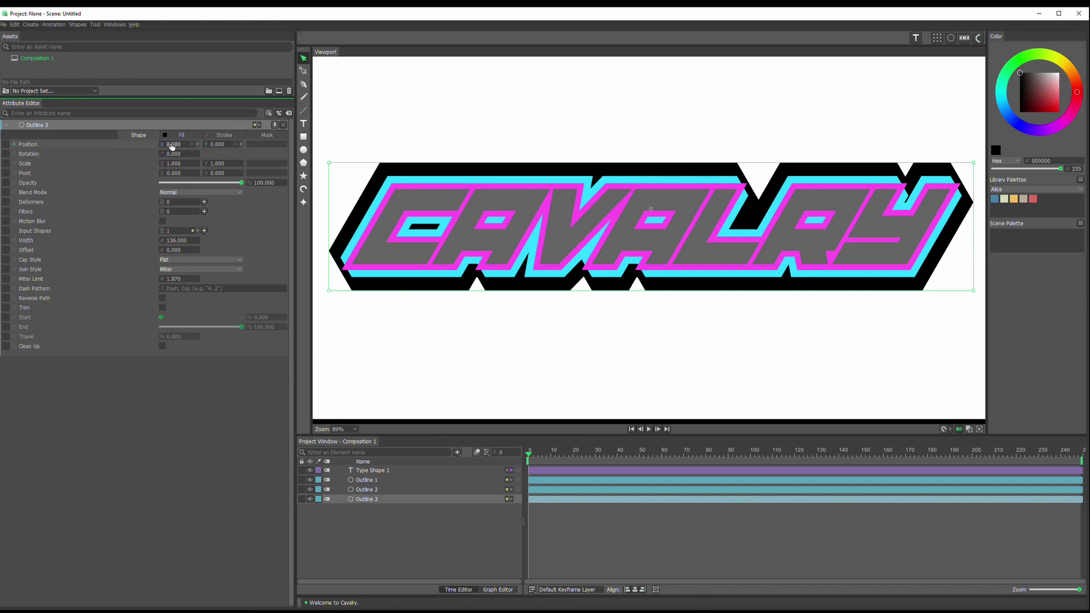
drag(218, 144, 178, 144)
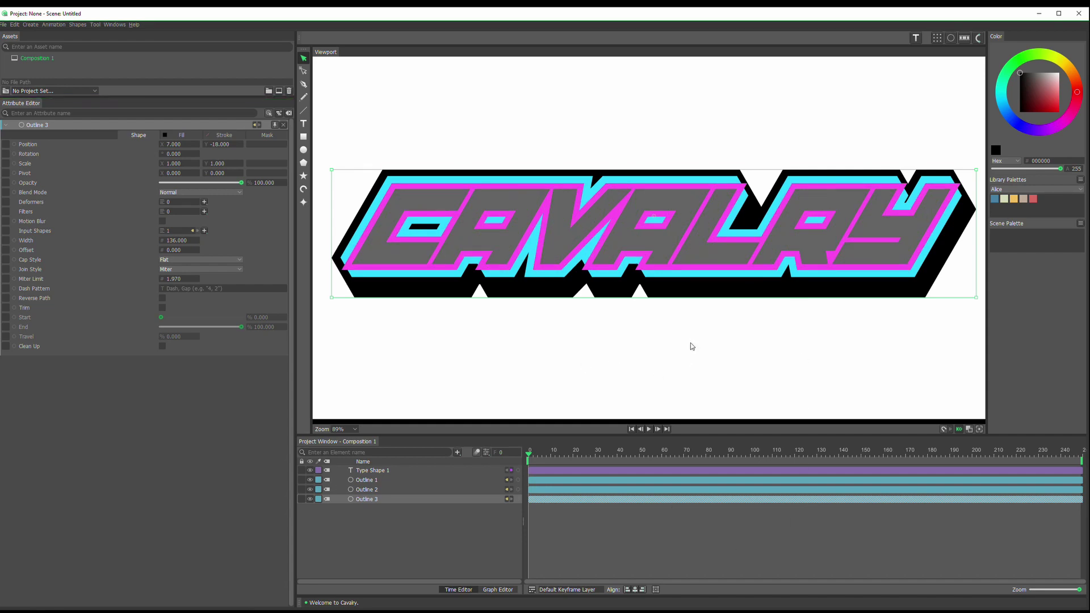
scroll(690, 354, down, 2)
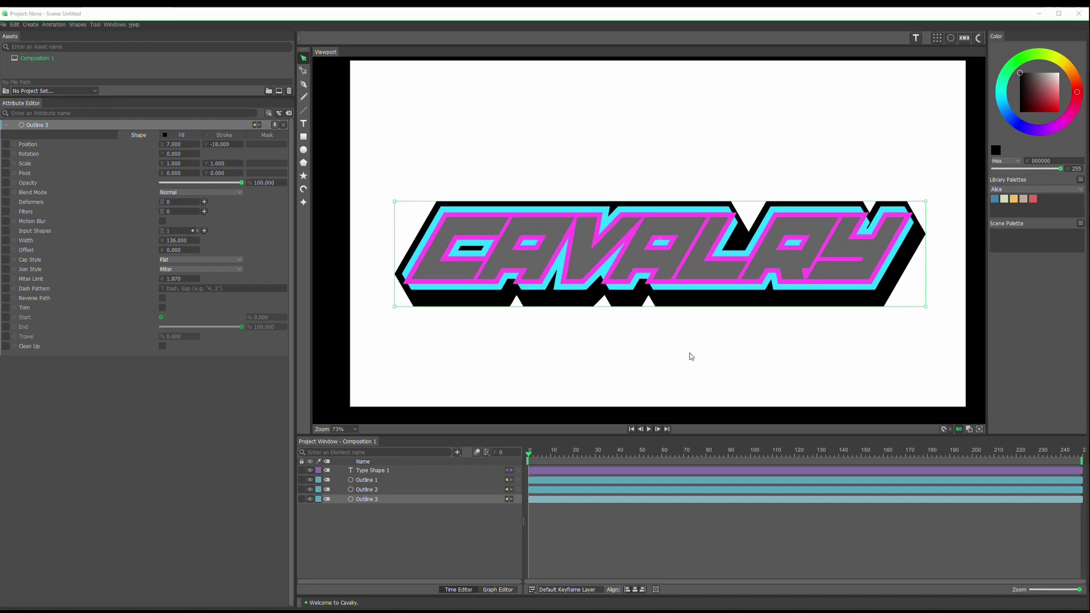
Add a fourth outline to the CAVALRY Type Shape
click(804, 551)
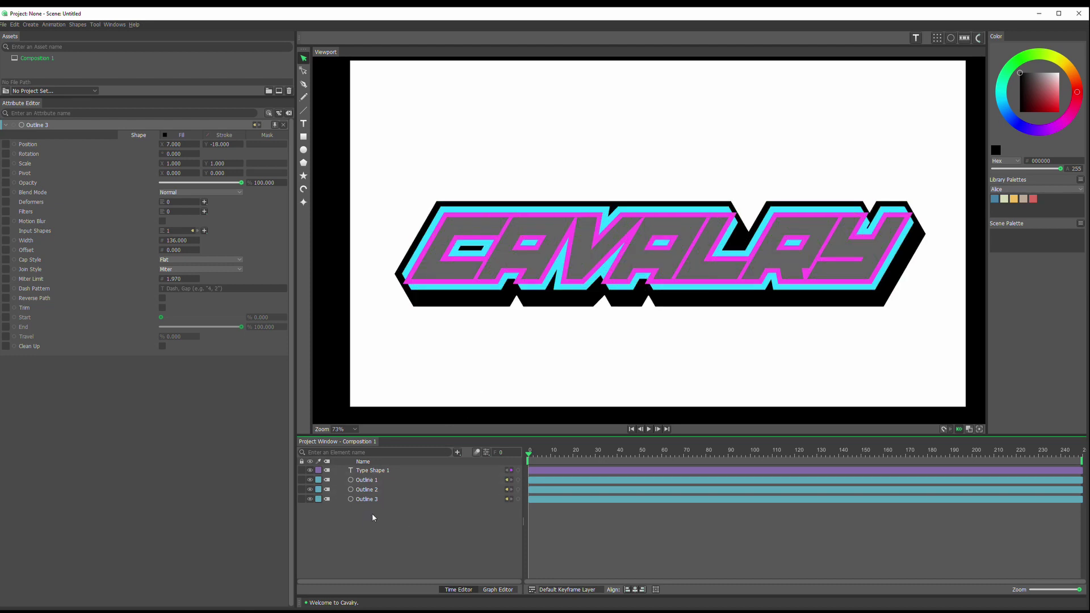
click(367, 483)
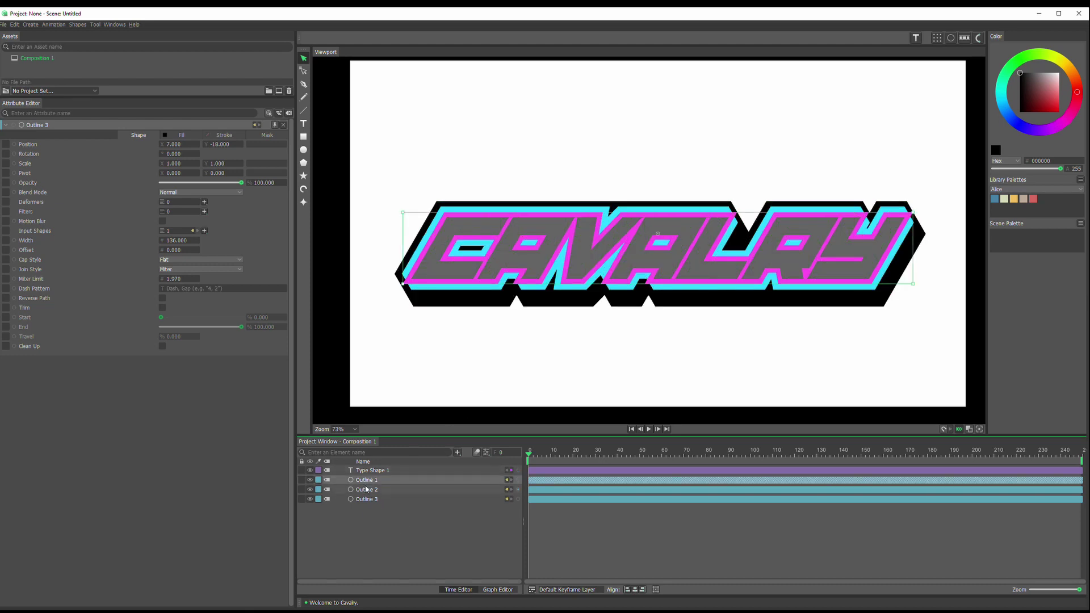
click(375, 471)
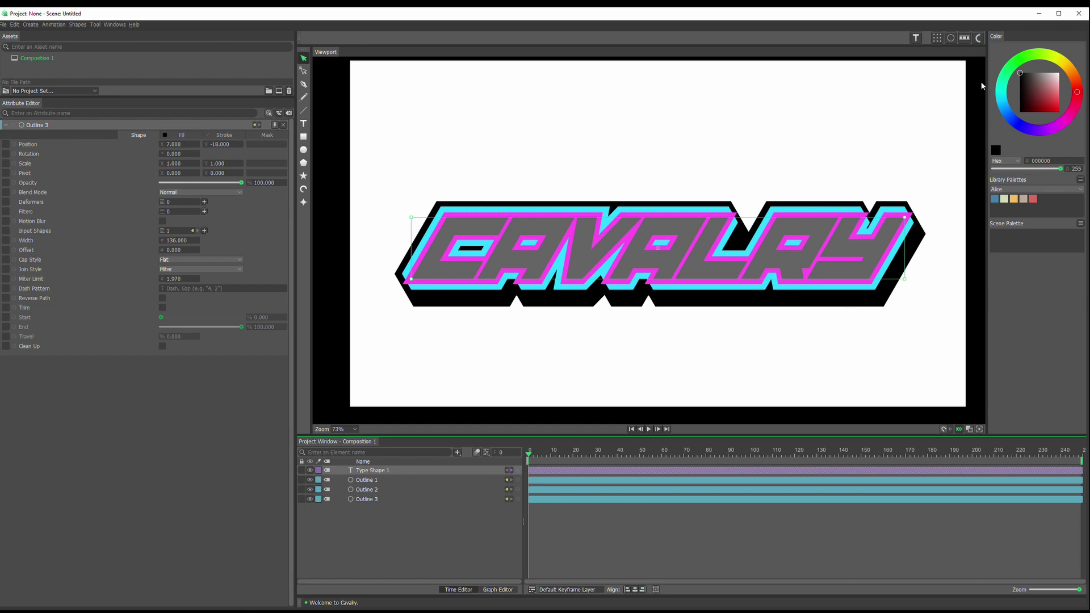
click(950, 38)
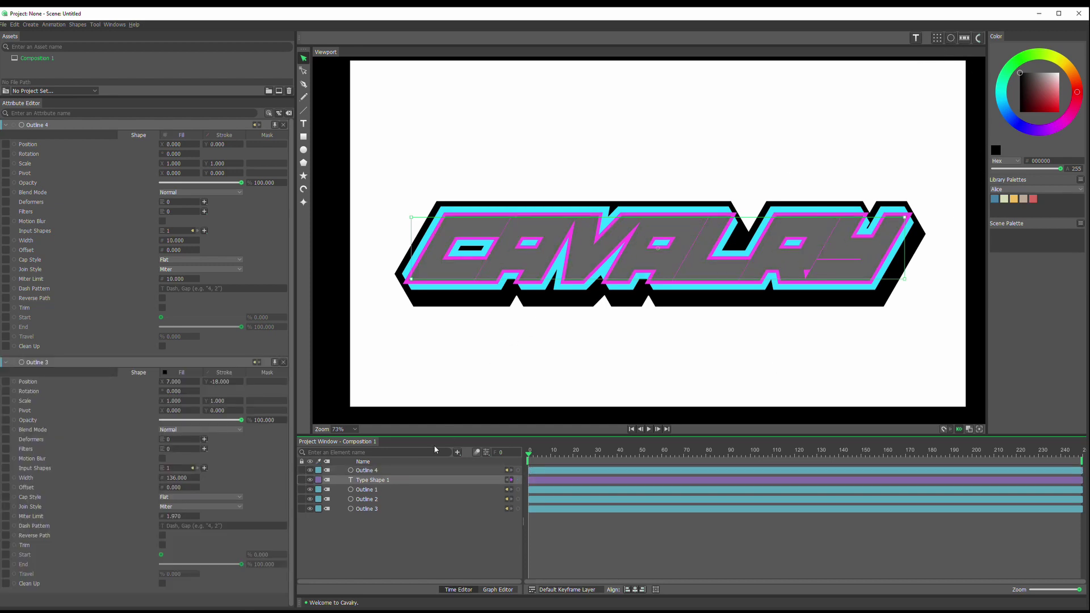
Rename the new outline 'Outline 1B' and place it between Outline 1 and Outline 2
double_click(365, 471)
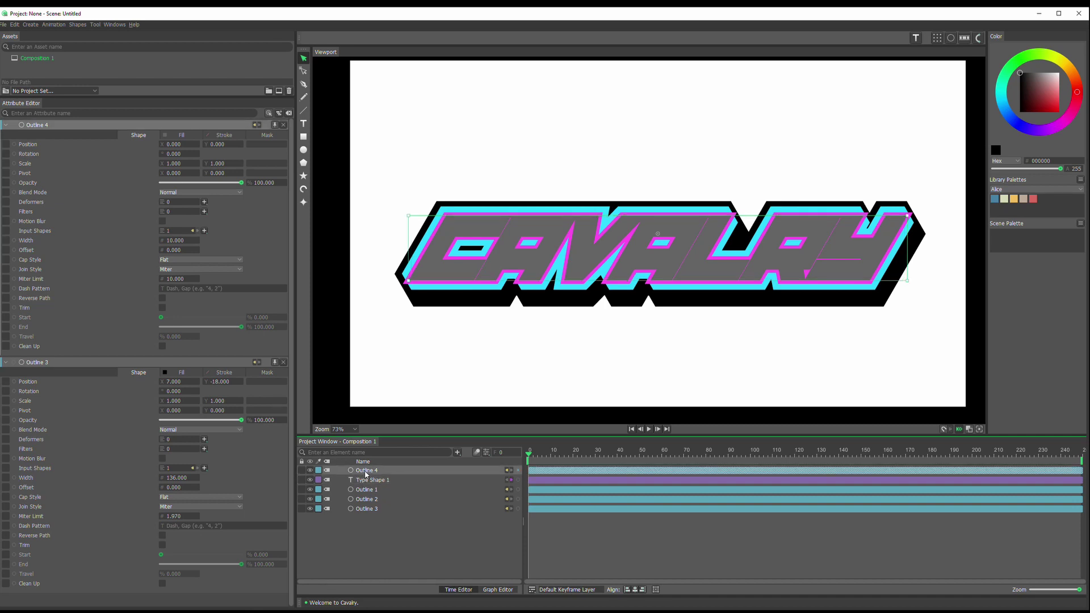
double_click(375, 471)
text(1)
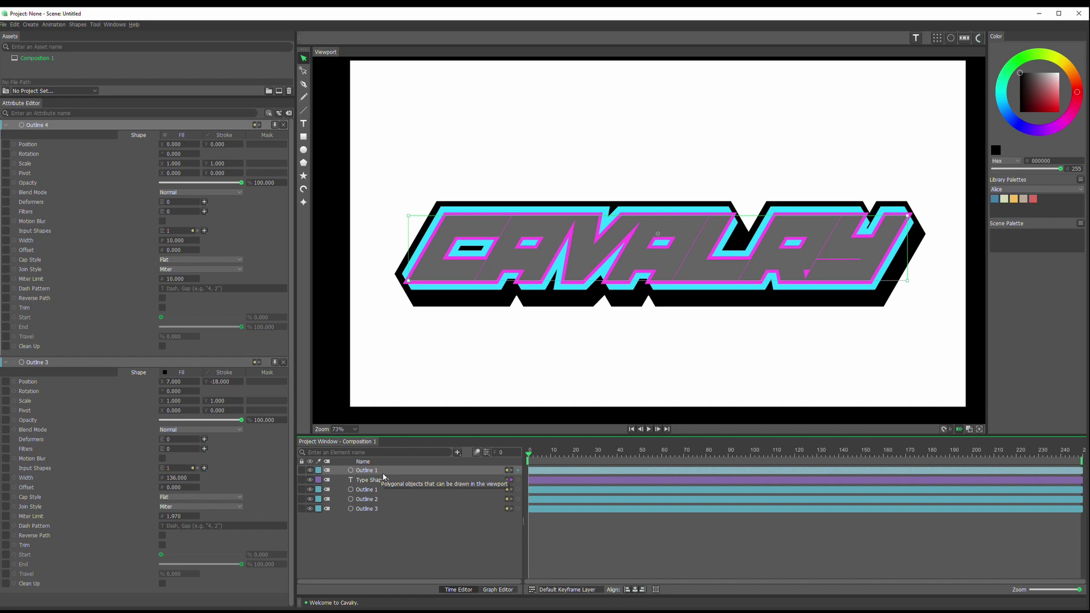
text(B)
key(Return)
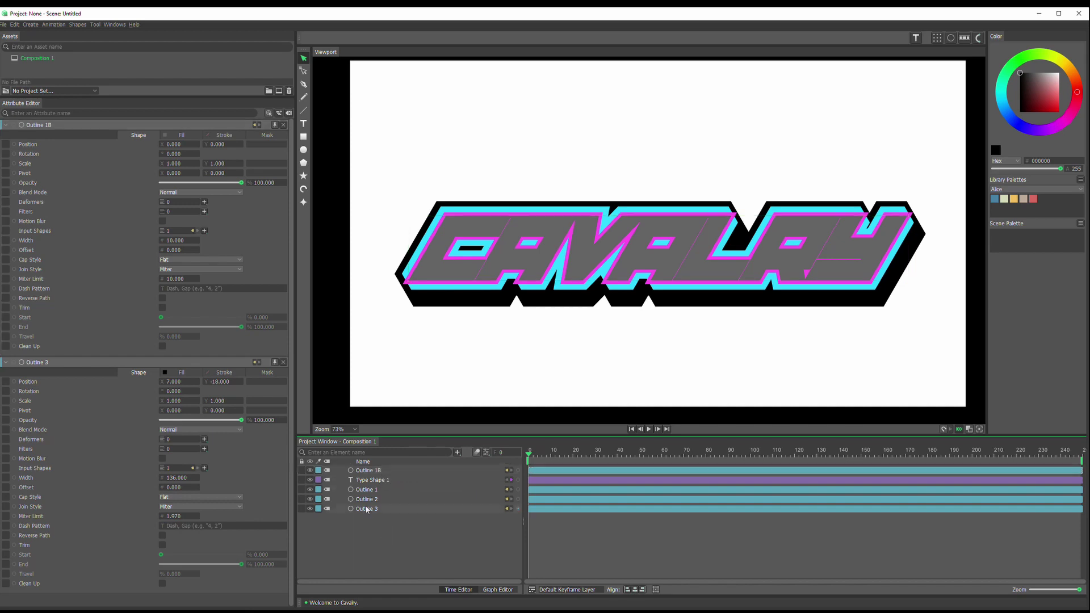
drag(375, 474, 379, 498)
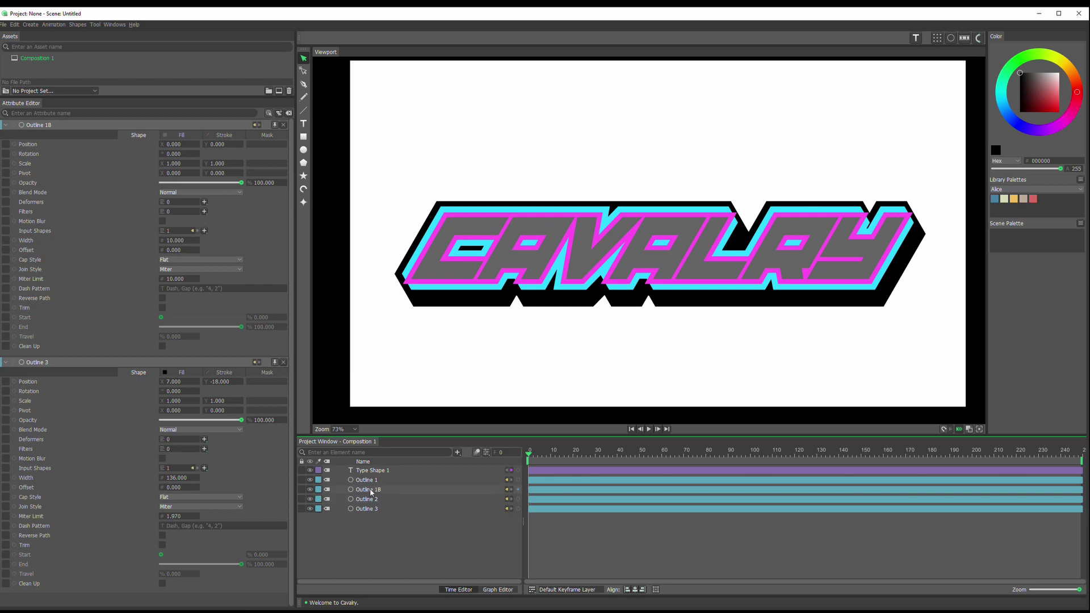
click(372, 492)
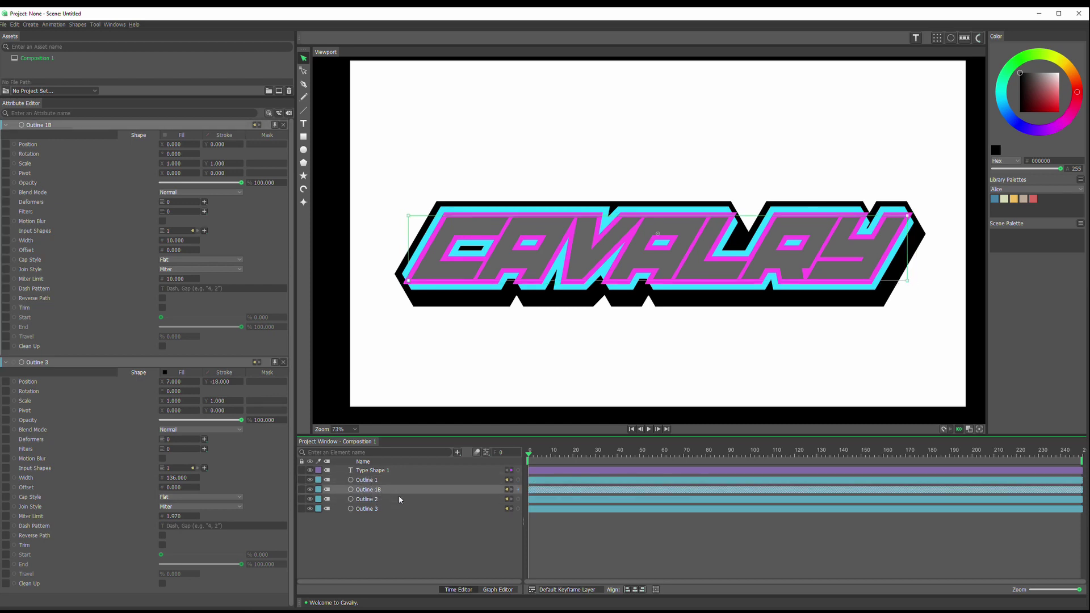
scroll(487, 247, up, 3)
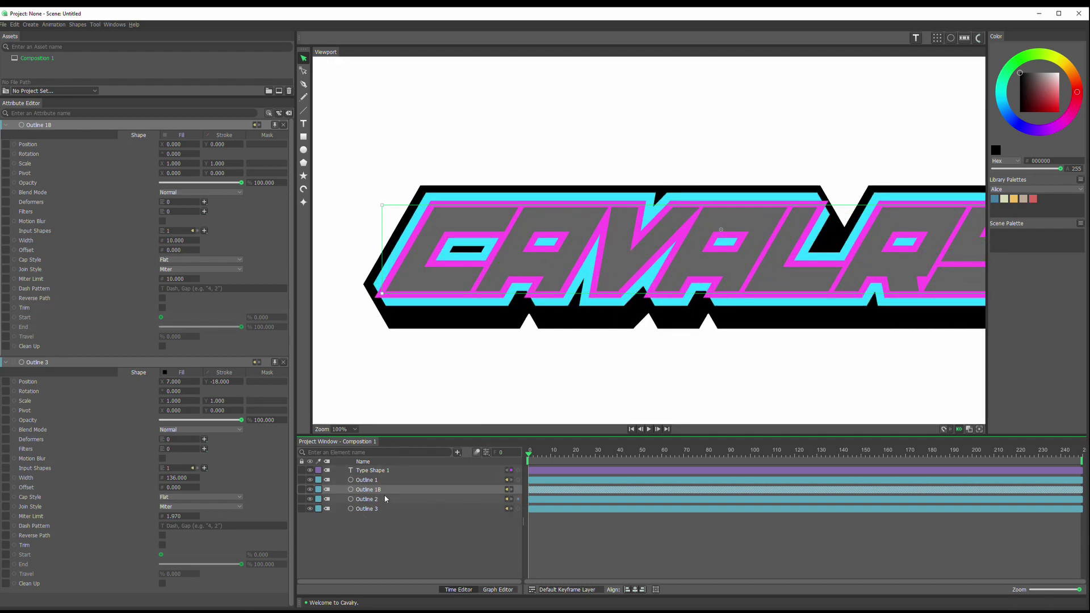
Check Outline 1B's grey 646464 fill and copy Outline 1's magenta hex ff4fef
click(373, 492)
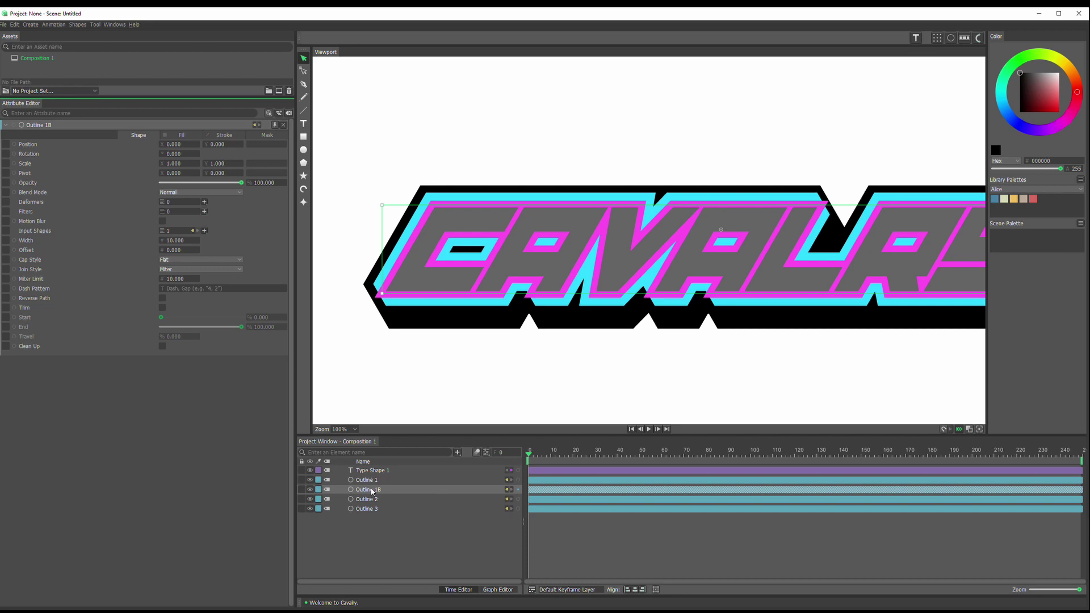
click(180, 138)
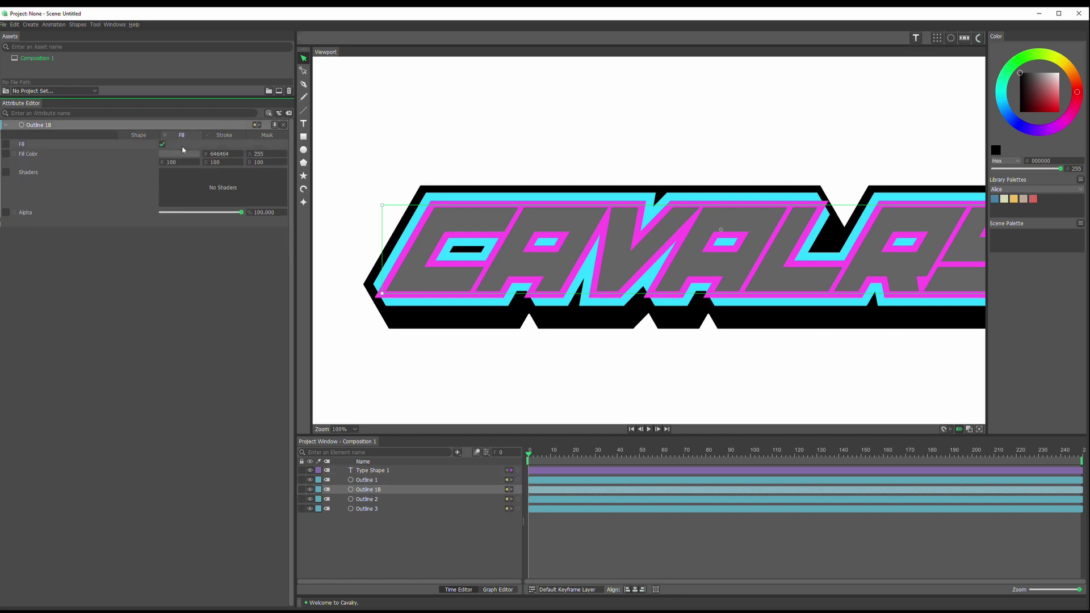
click(181, 154)
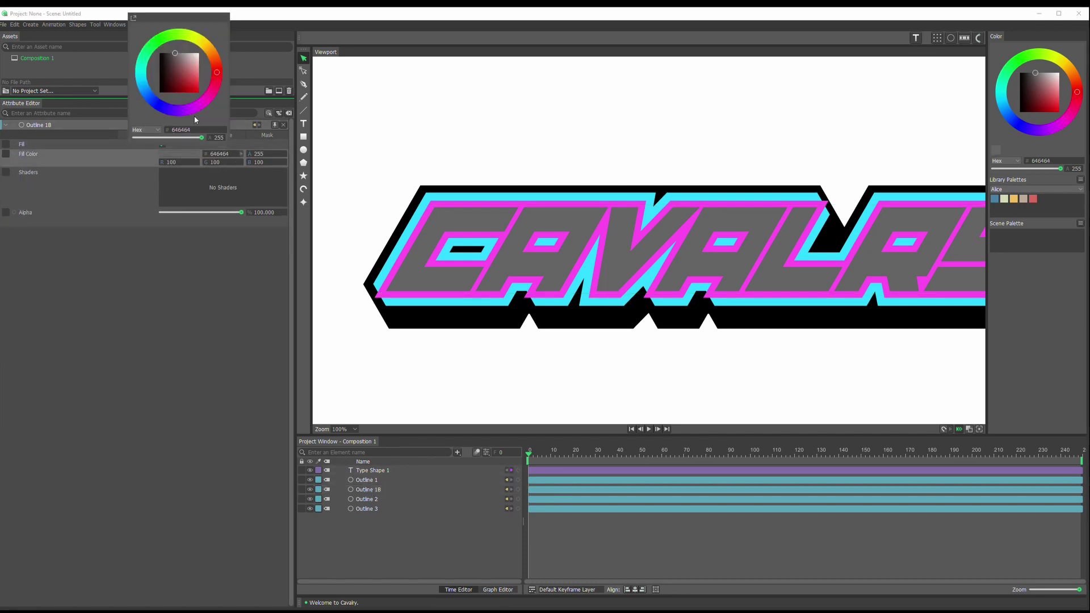
click(427, 524)
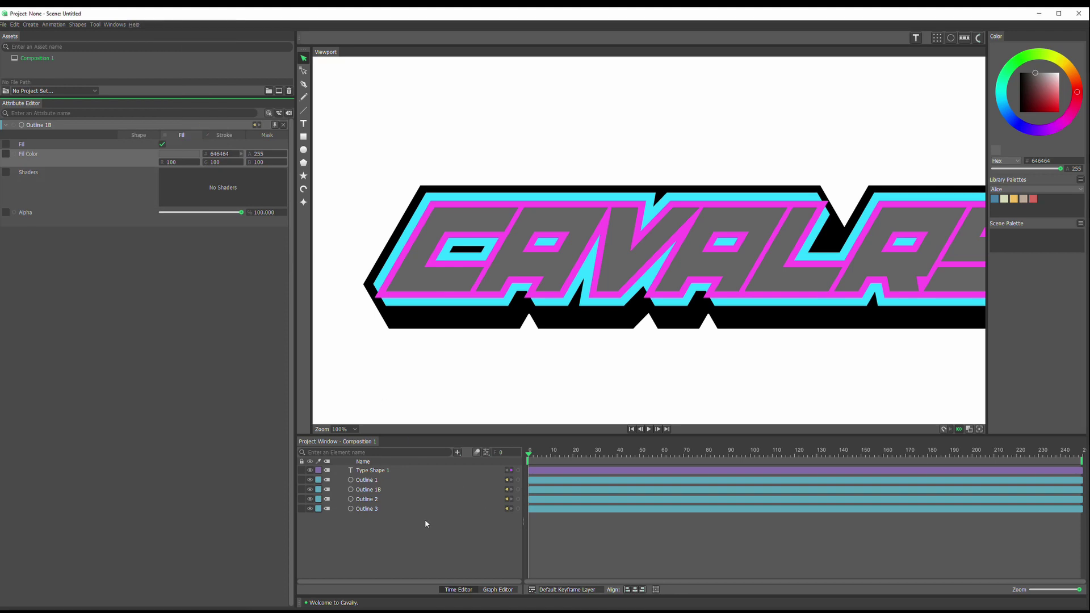
click(367, 480)
click(181, 135)
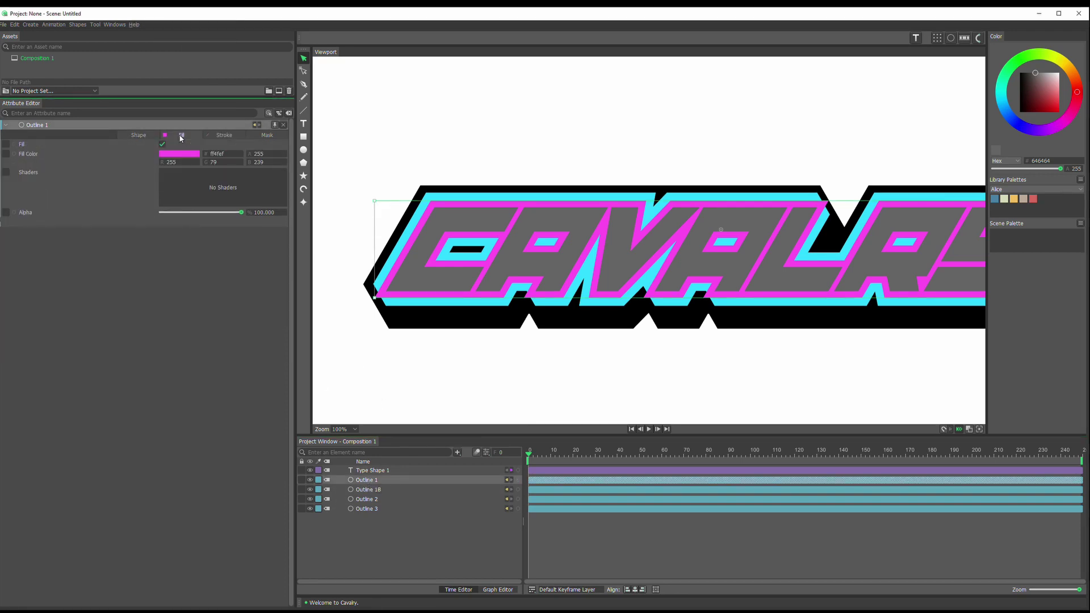
click(179, 154)
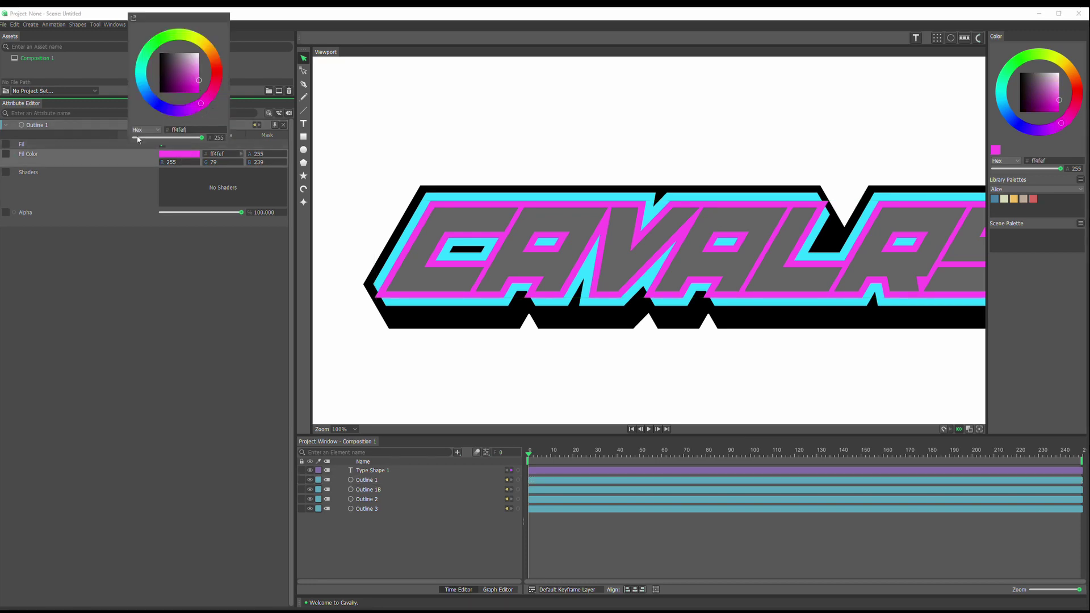
drag(187, 132, 153, 130)
key(ctrl+c)
click(195, 318)
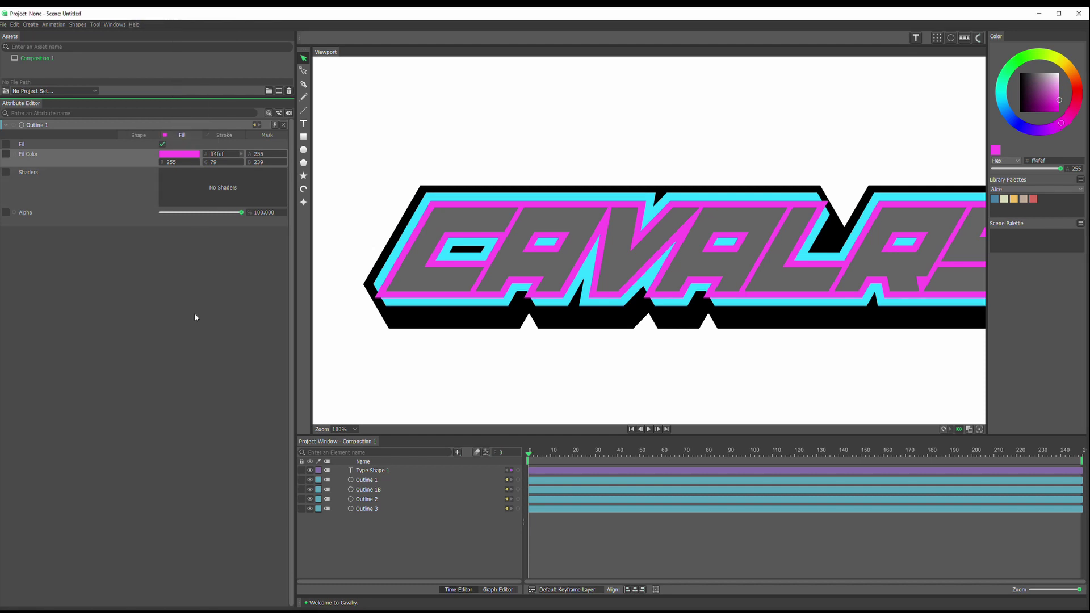
Paste ff4fef into Outline 1B's fill colour so it matches Outline 1
click(371, 493)
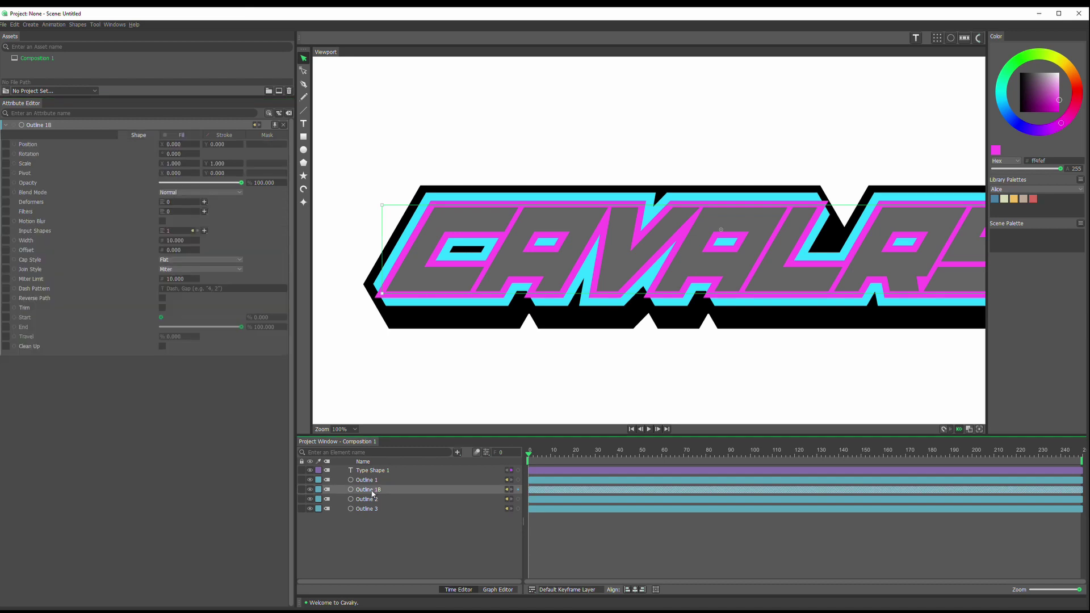
click(181, 136)
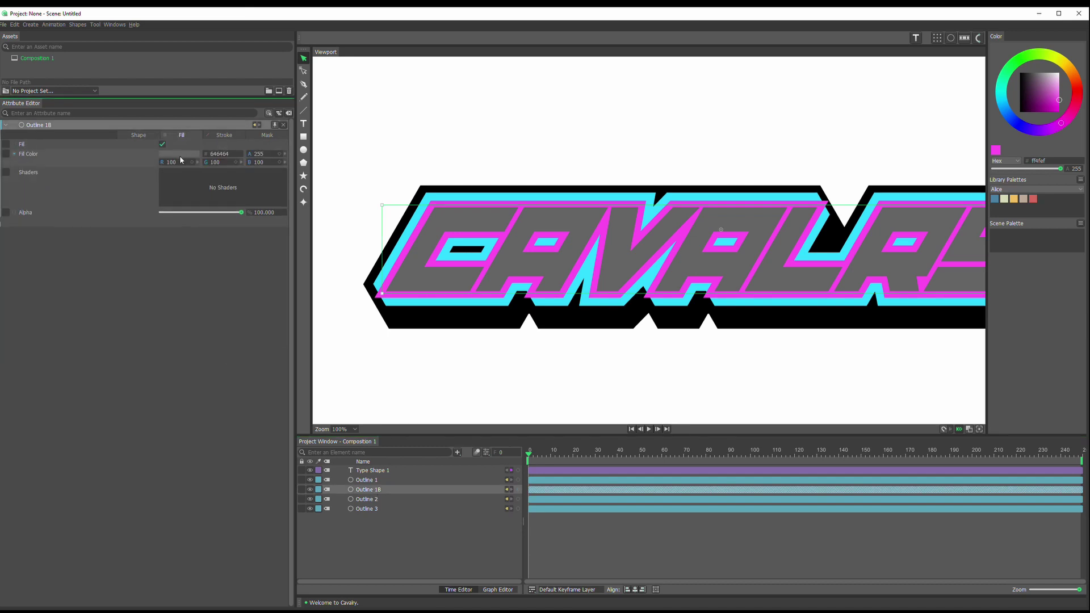
click(180, 154)
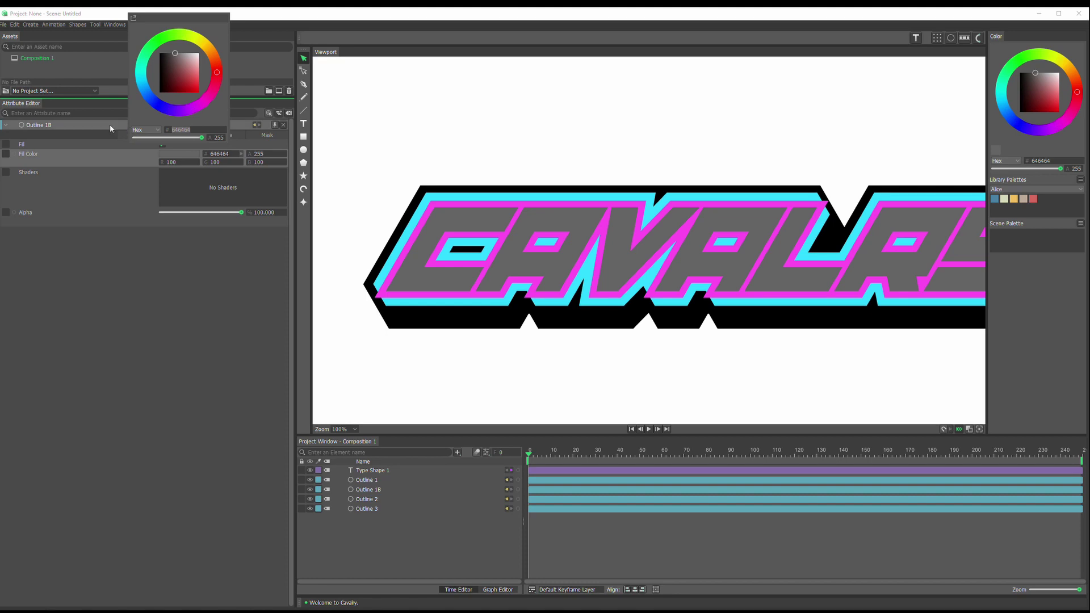
key(ctrl+v)
key(Return)
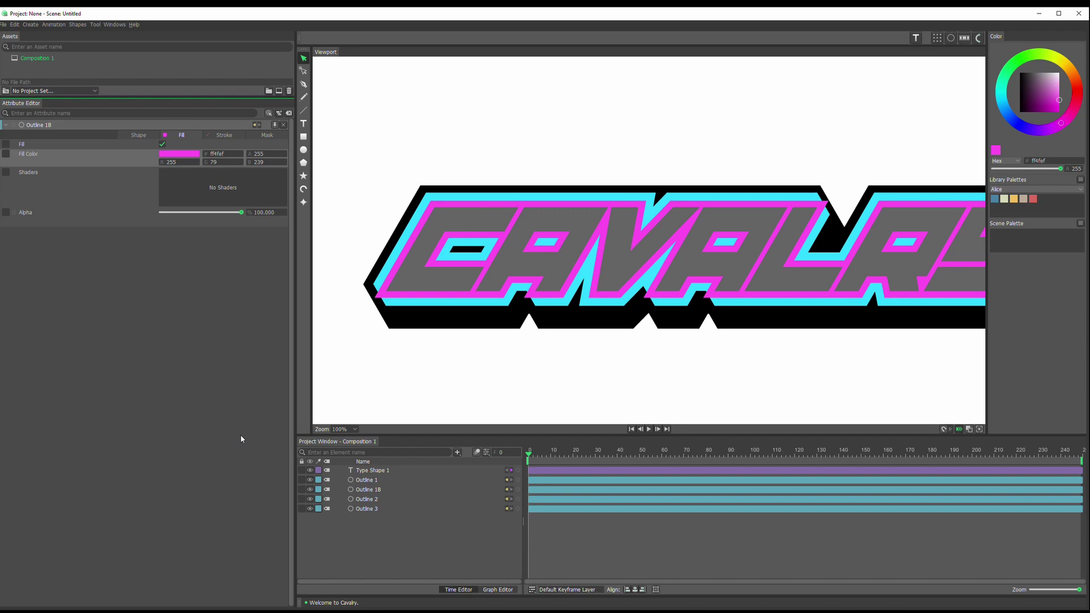
click(367, 492)
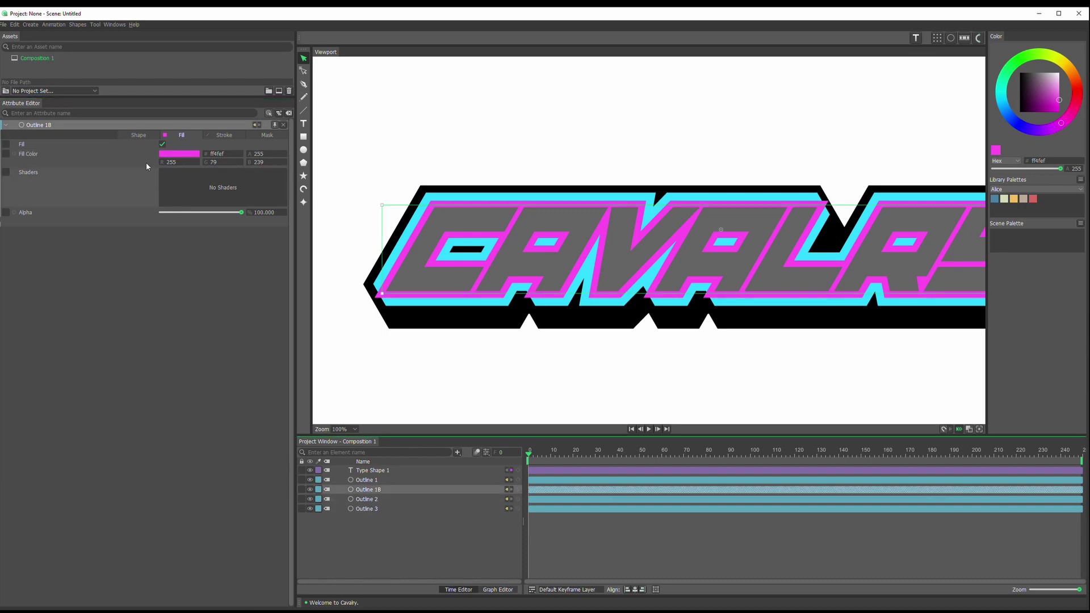
click(139, 135)
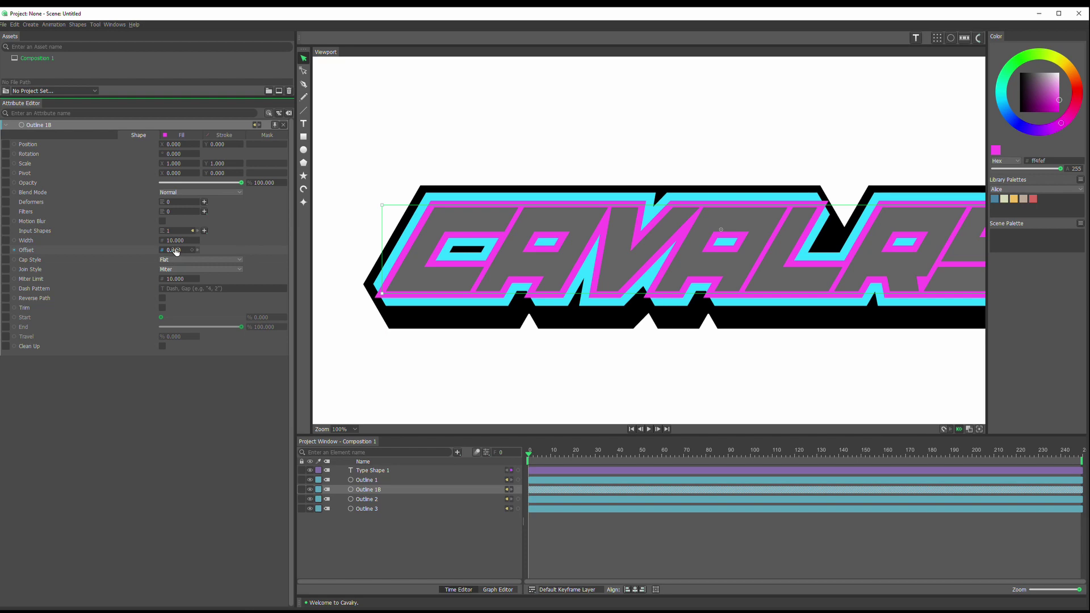
Set Outline 1B's offset to 21 and enable Trim with start 27
mouse_move(175, 251)
mouse_down()
mouse_move(189, 259)
mouse_move(175, 248)
mouse_up()
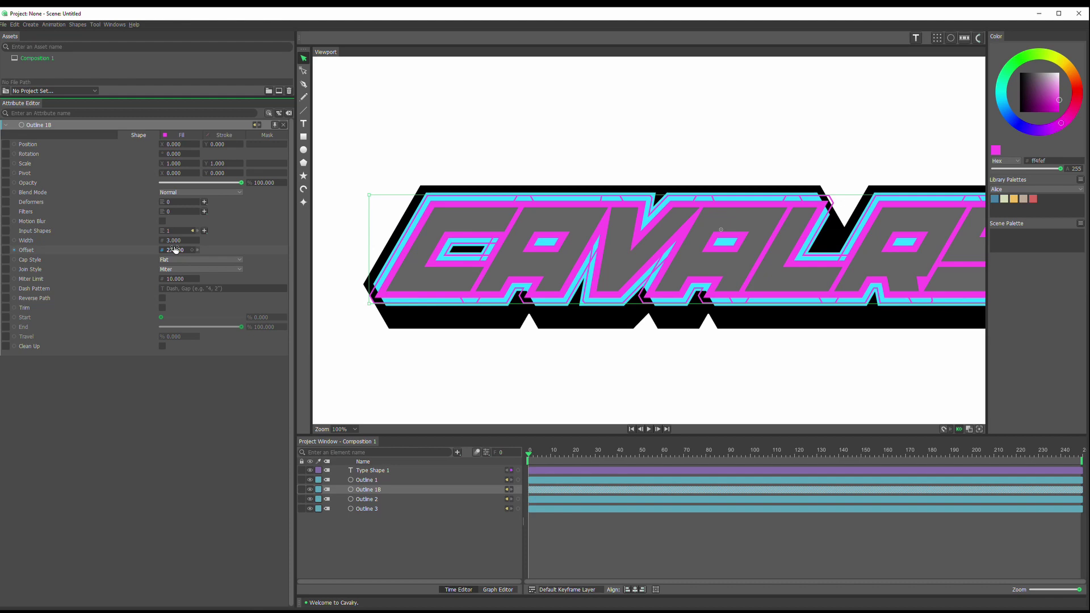
drag(179, 249, 175, 256)
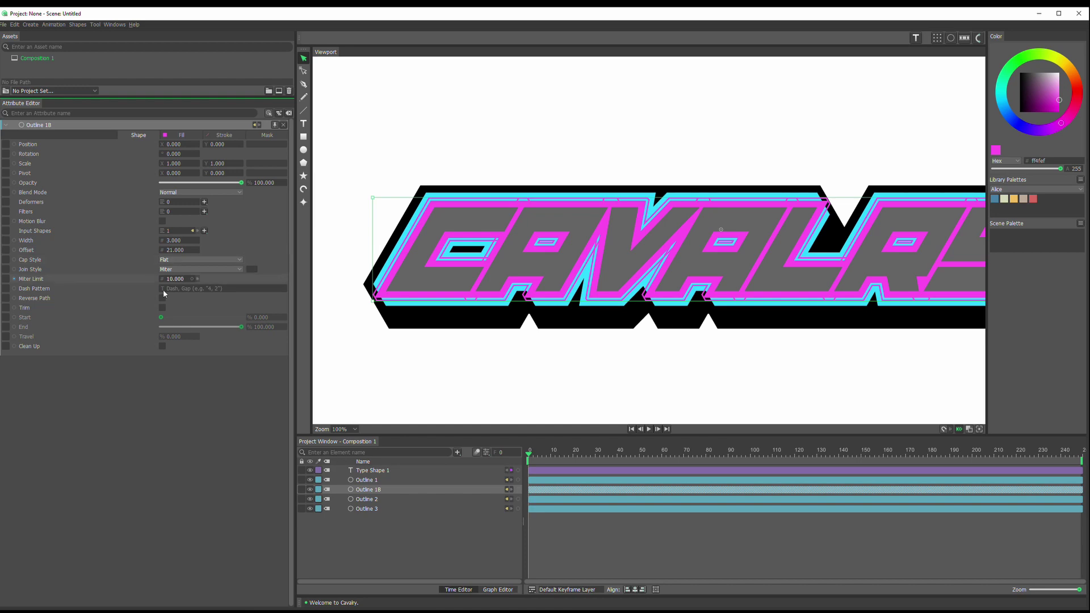
click(162, 308)
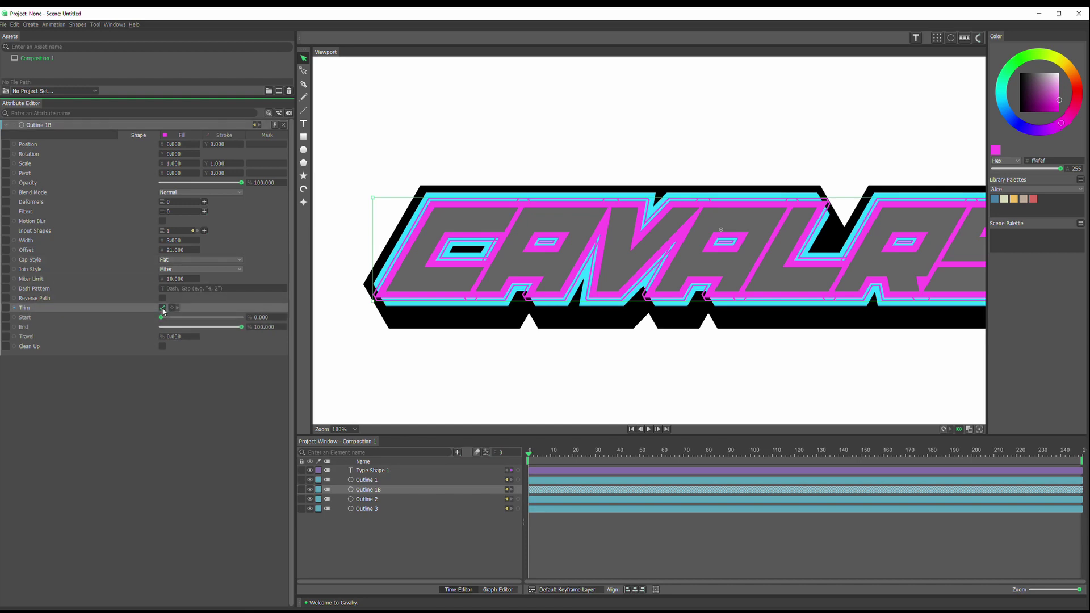
drag(161, 318, 227, 327)
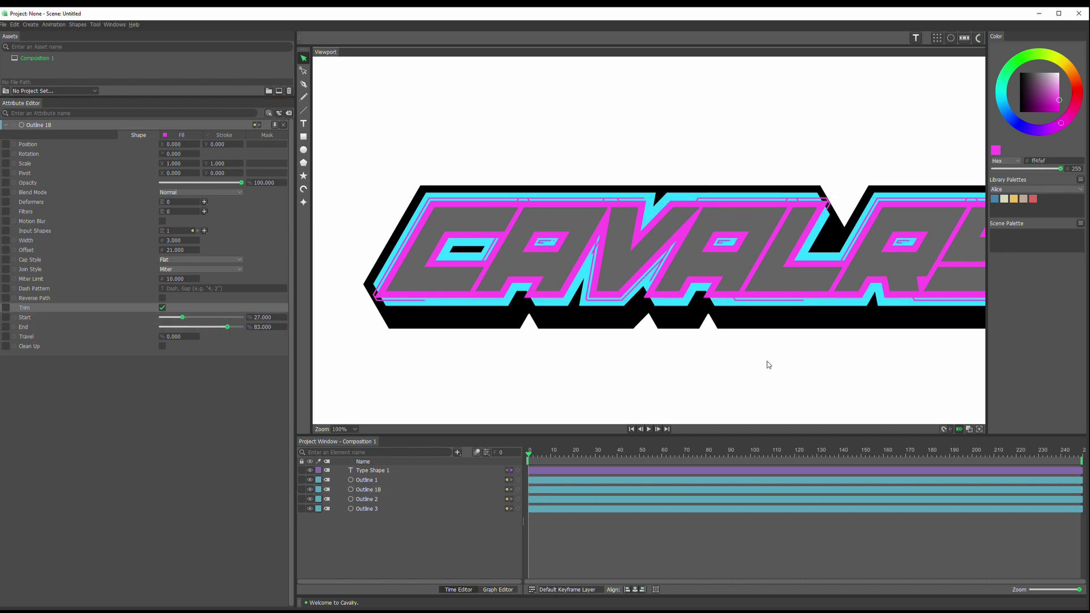
Set the trim end to 46 and travel to 92.4, and lower opacity to about 51
drag(769, 364, 717, 355)
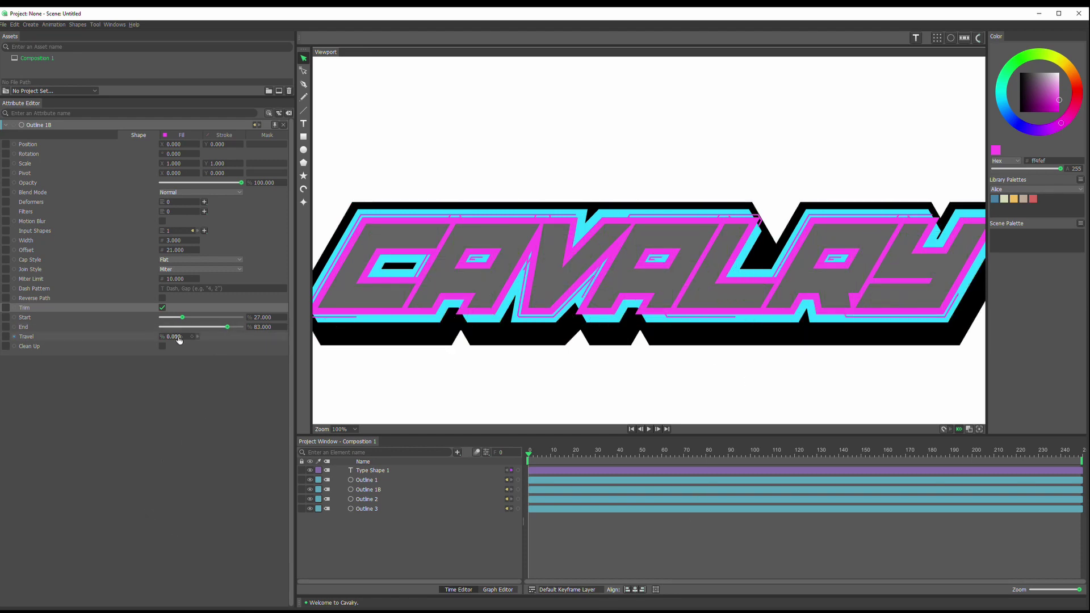
mouse_move(179, 339)
mouse_down()
mouse_move(467, 369)
mouse_move(276, 377)
mouse_move(317, 378)
mouse_up()
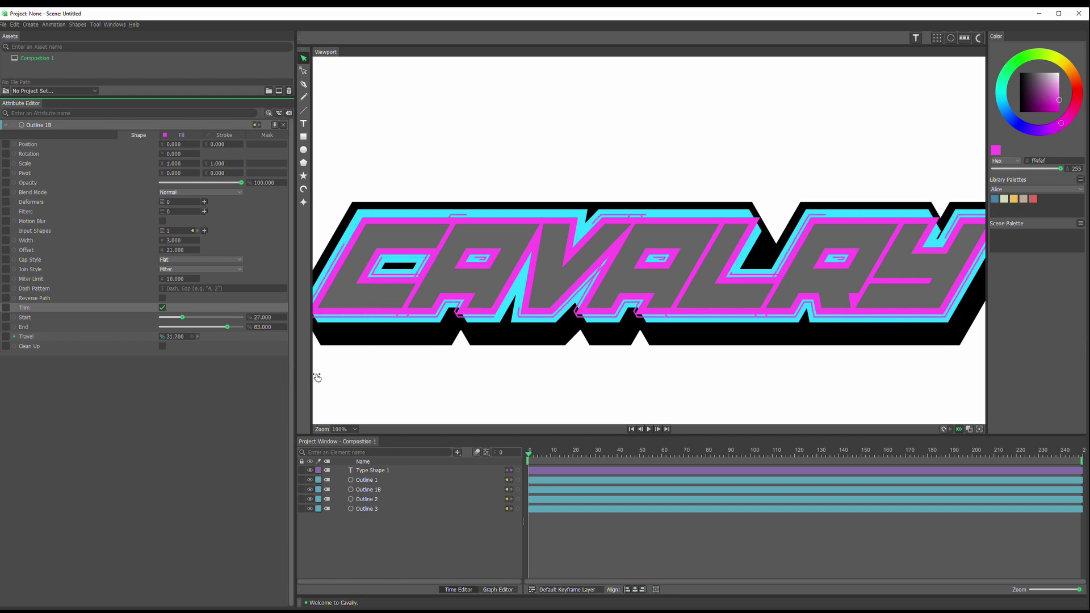
drag(224, 330, 197, 326)
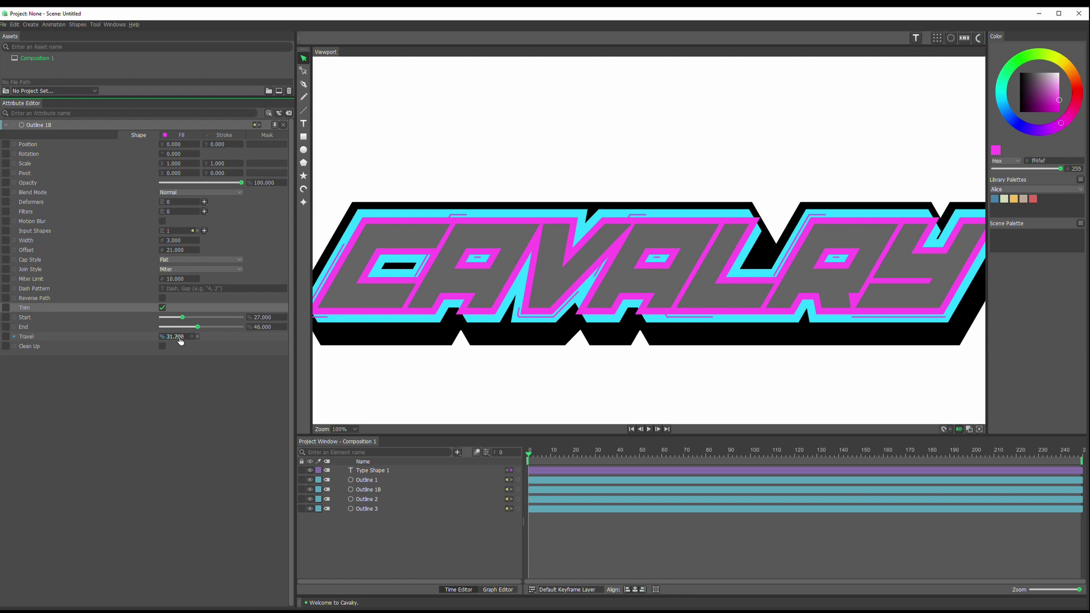
mouse_move(177, 335)
mouse_down()
mouse_move(146, 341)
mouse_move(433, 382)
mouse_move(260, 399)
mouse_move(408, 397)
mouse_move(513, 412)
mouse_move(447, 420)
mouse_up()
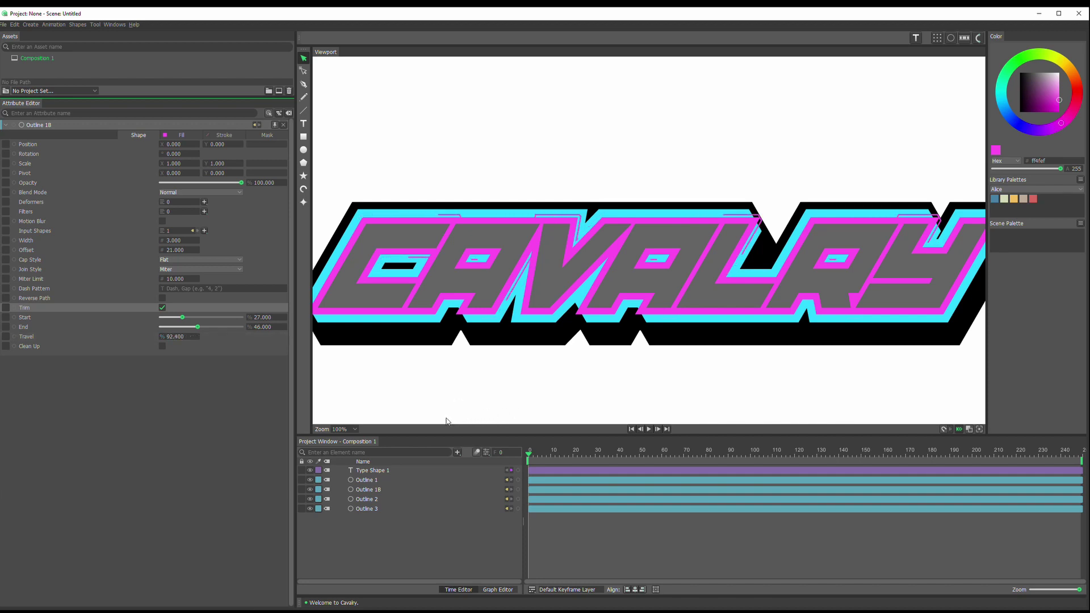
scroll(662, 349, down, 1)
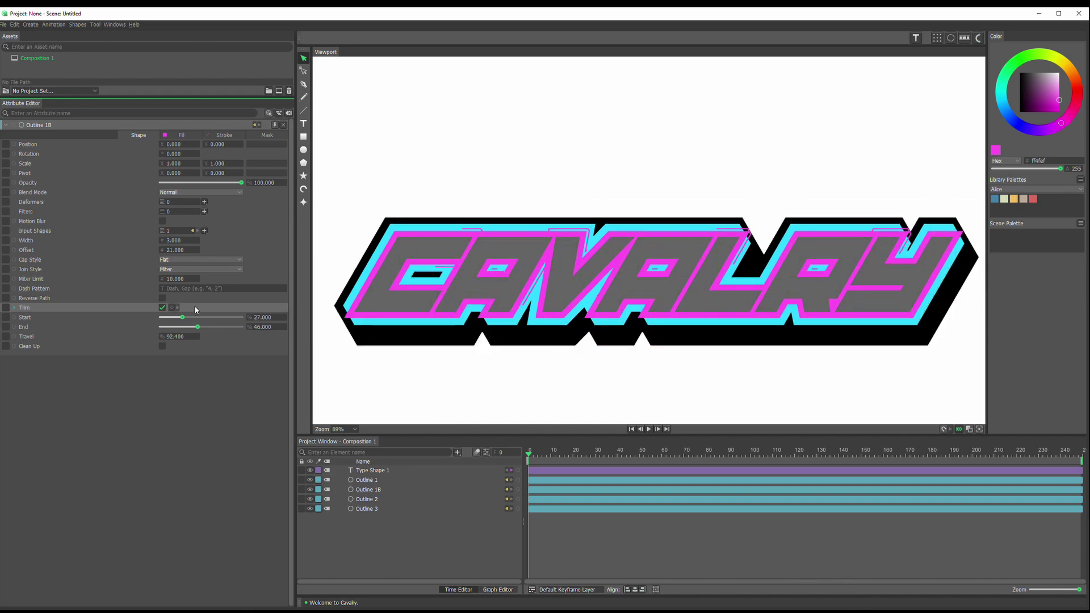
scroll(584, 312, up, 2)
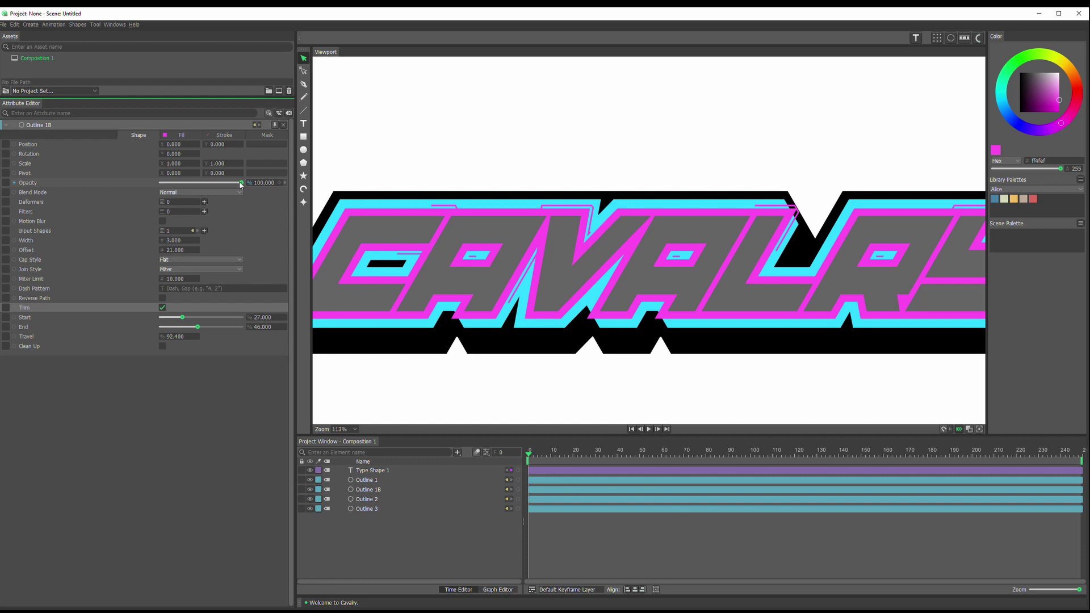
mouse_move(241, 183)
mouse_down()
mouse_move(192, 200)
mouse_move(206, 202)
mouse_up()
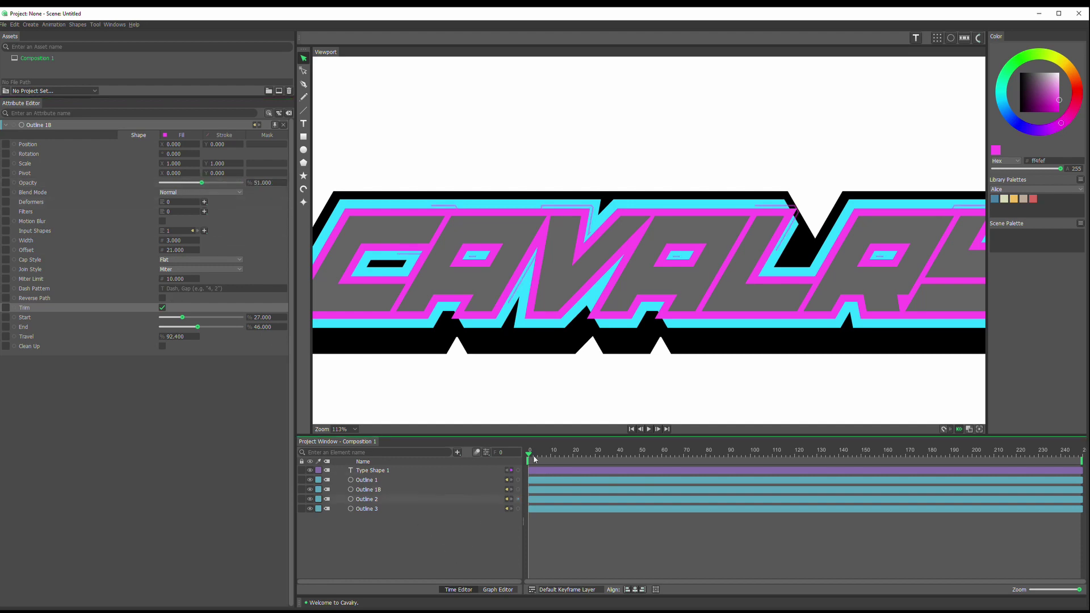
scroll(710, 375, down, 4)
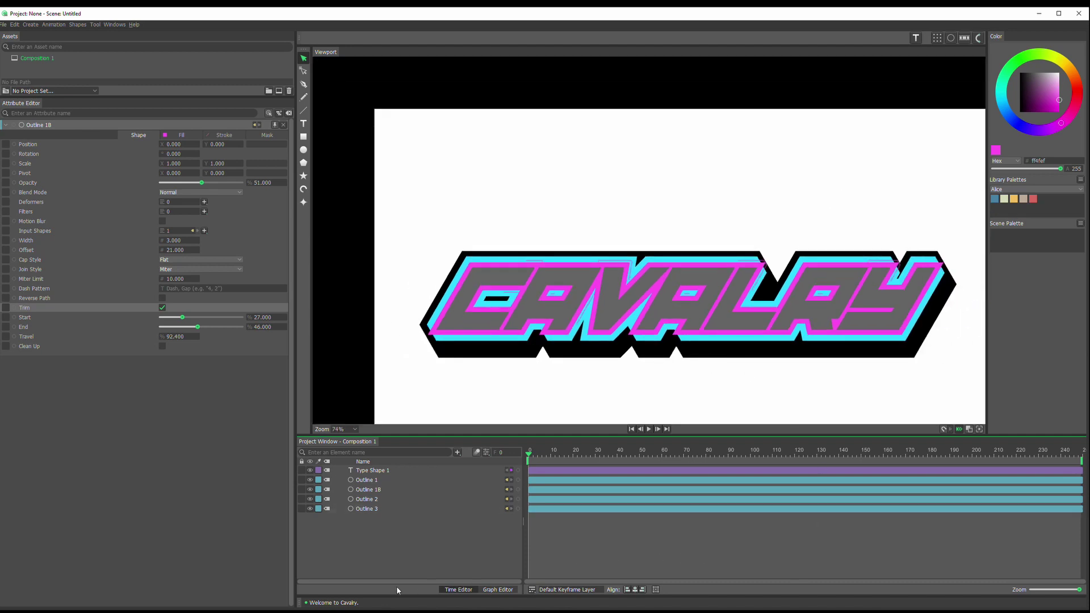
Temporarily change Type Shape 1's text to test the outlines, then undo back to CAVALRY
ctrl+click(374, 471)
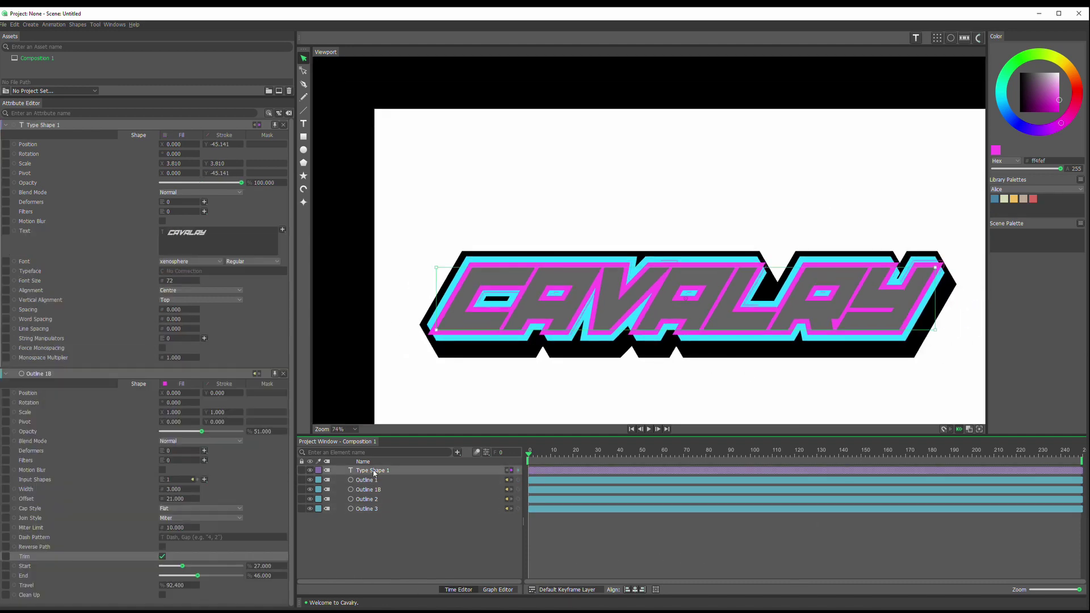
double_click(197, 231)
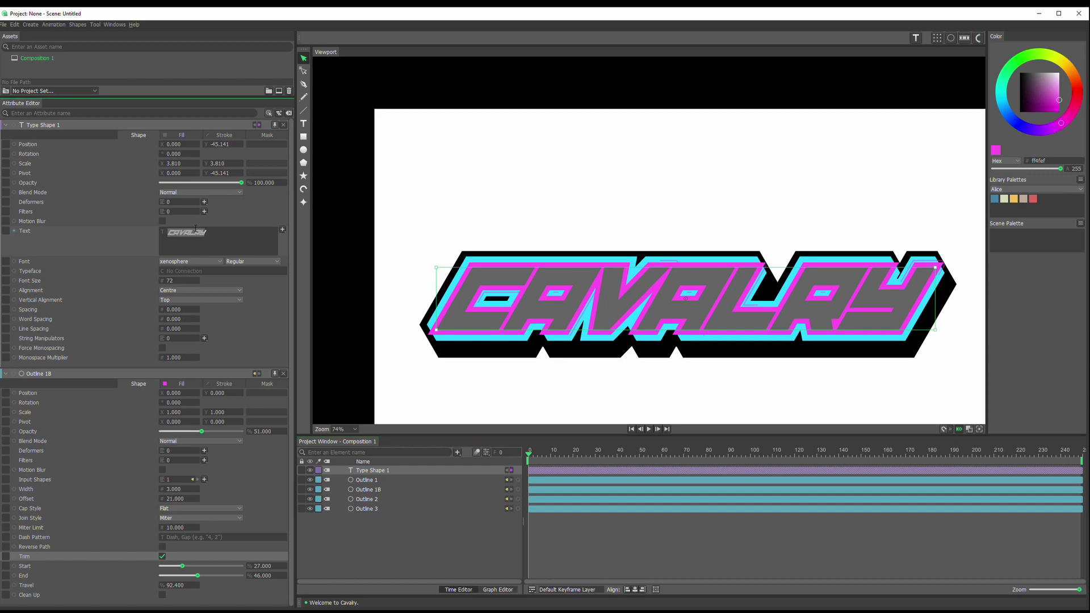
text(AE)
key(ctrl+Return)
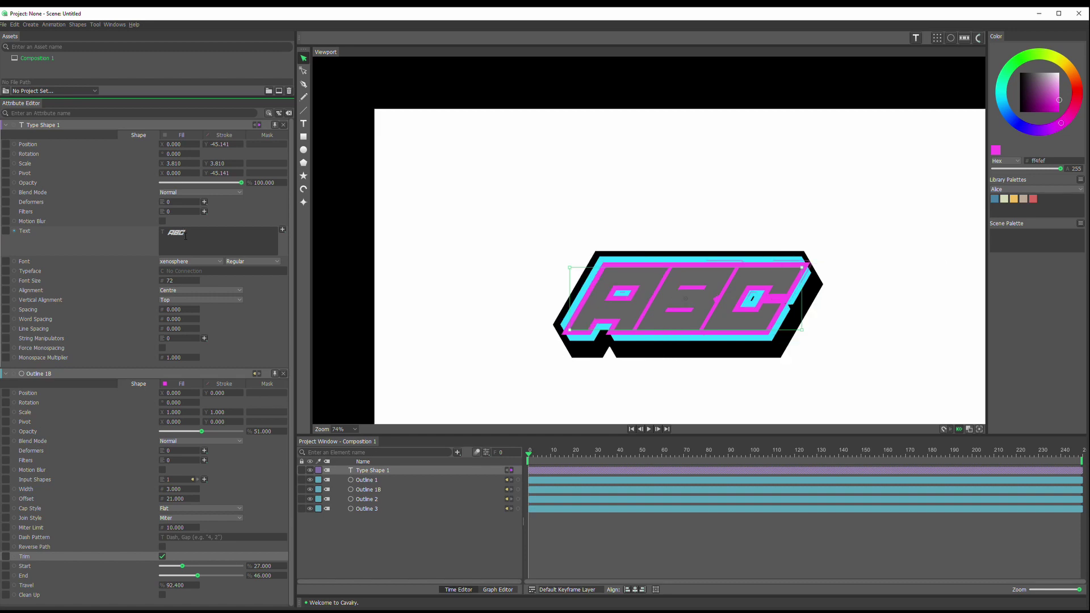
click(621, 555)
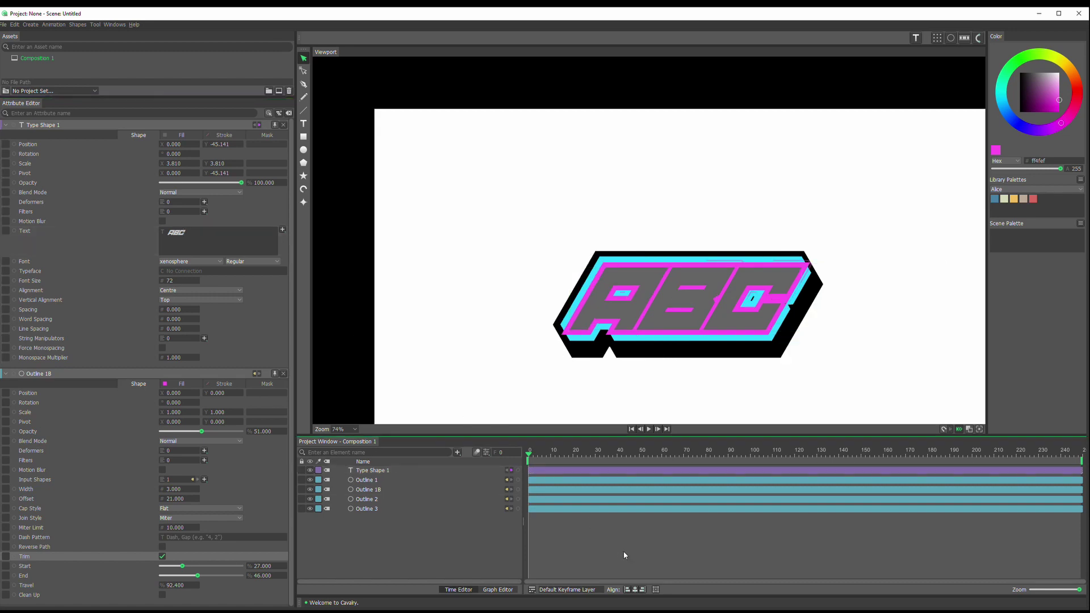
key(ctrl+z)
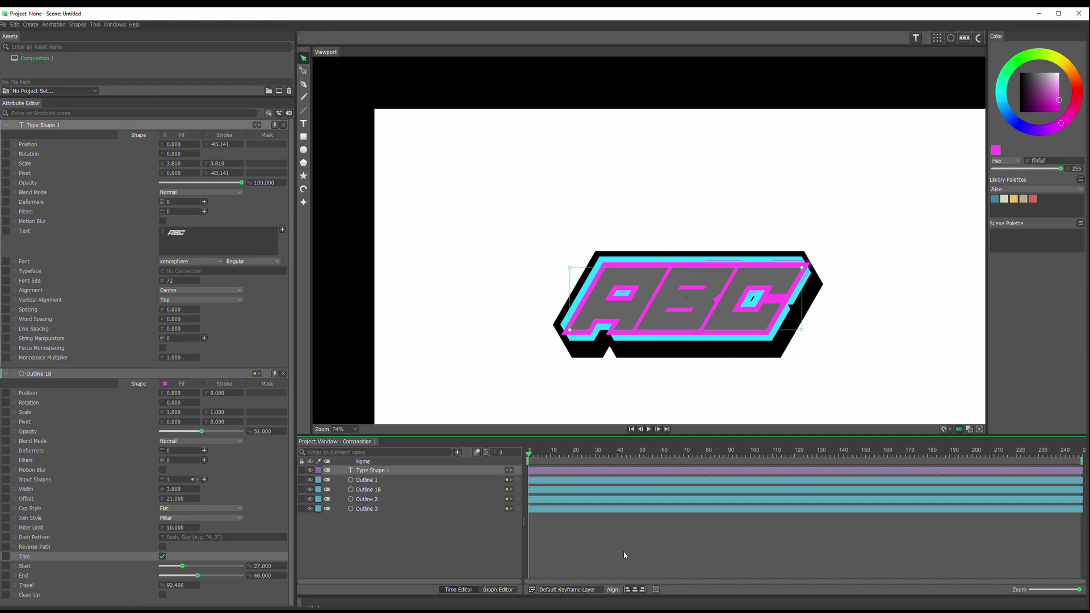
key(ctrl+z)
click(534, 531)
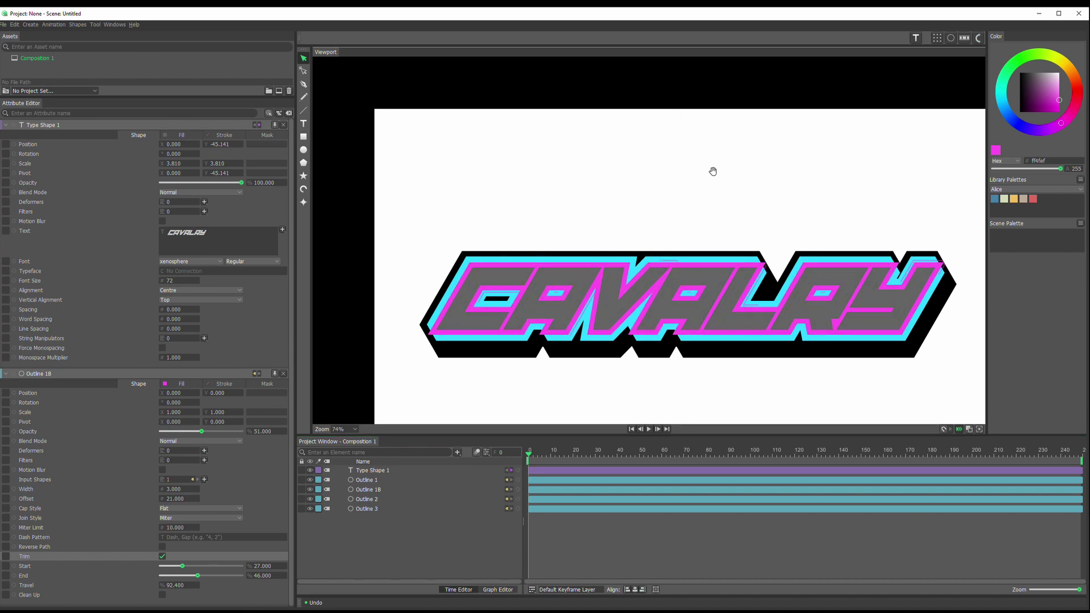
Centre the canvas in the viewport and bring up the list of element types
drag(713, 170, 673, 121)
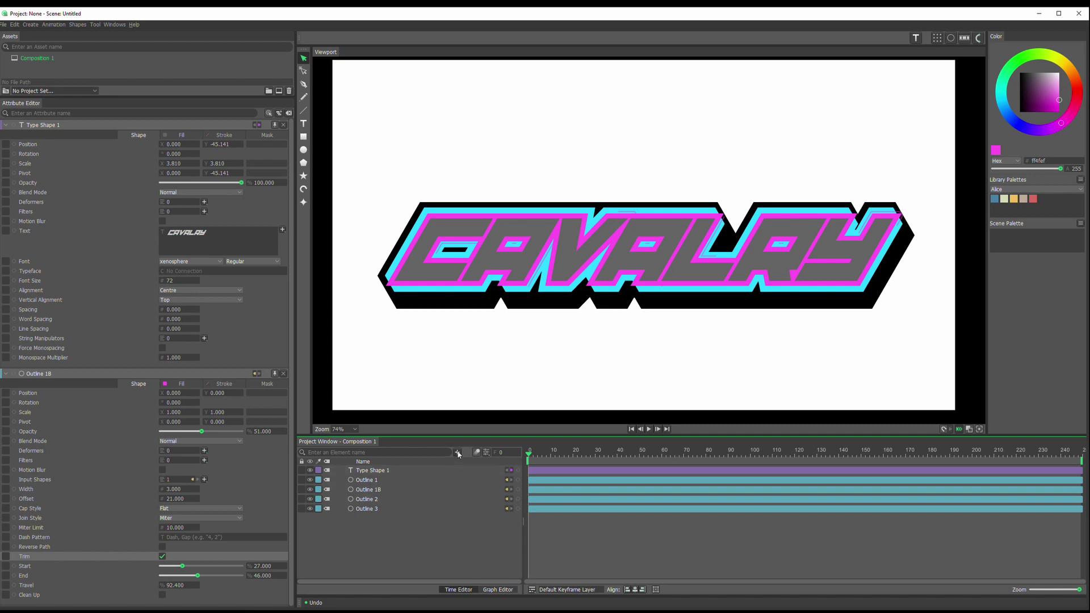
click(458, 453)
scroll(397, 485, down, 10)
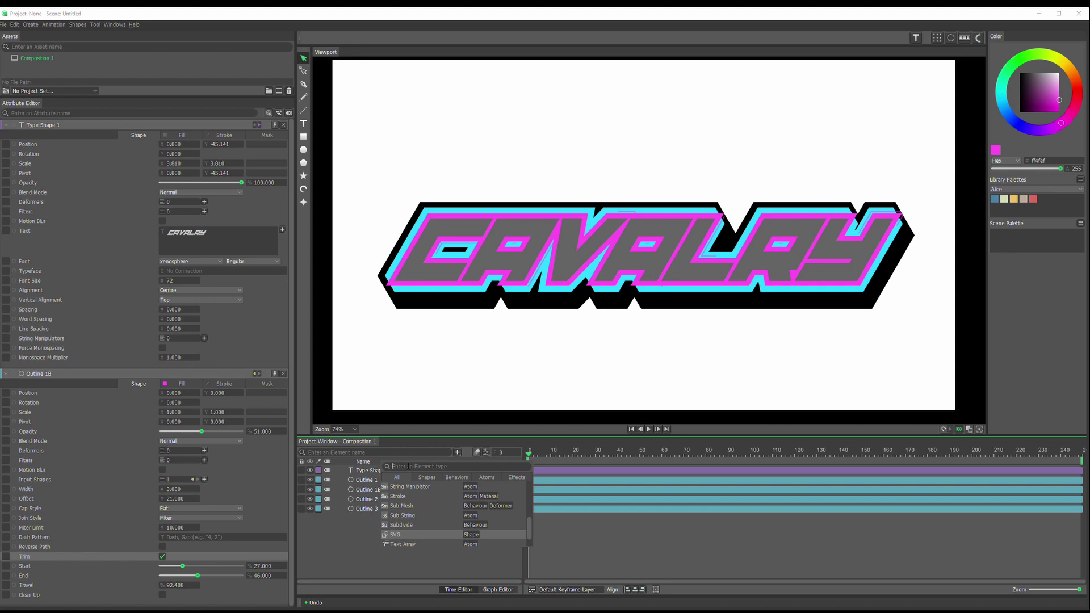
Search 'grad' and add a black-to-white linear Gradient Shader 1 to the composition
text(grad)
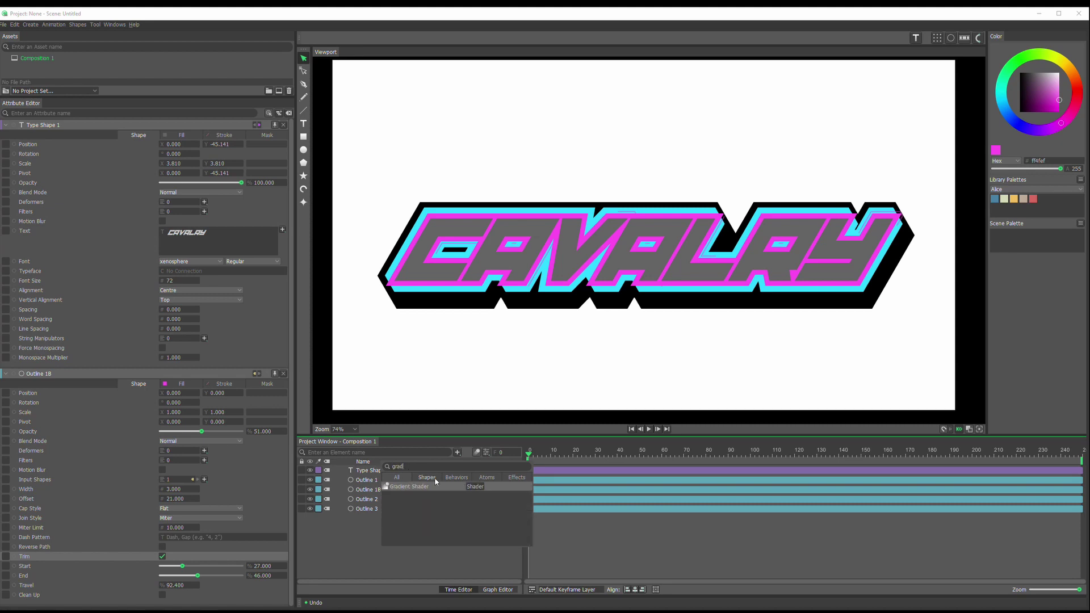
click(419, 487)
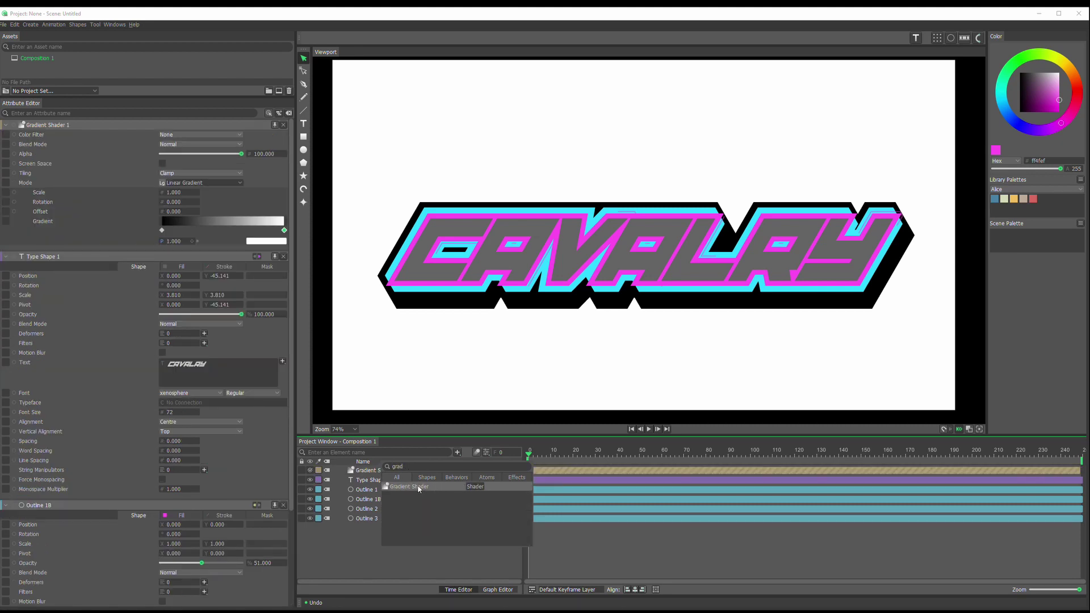
click(385, 570)
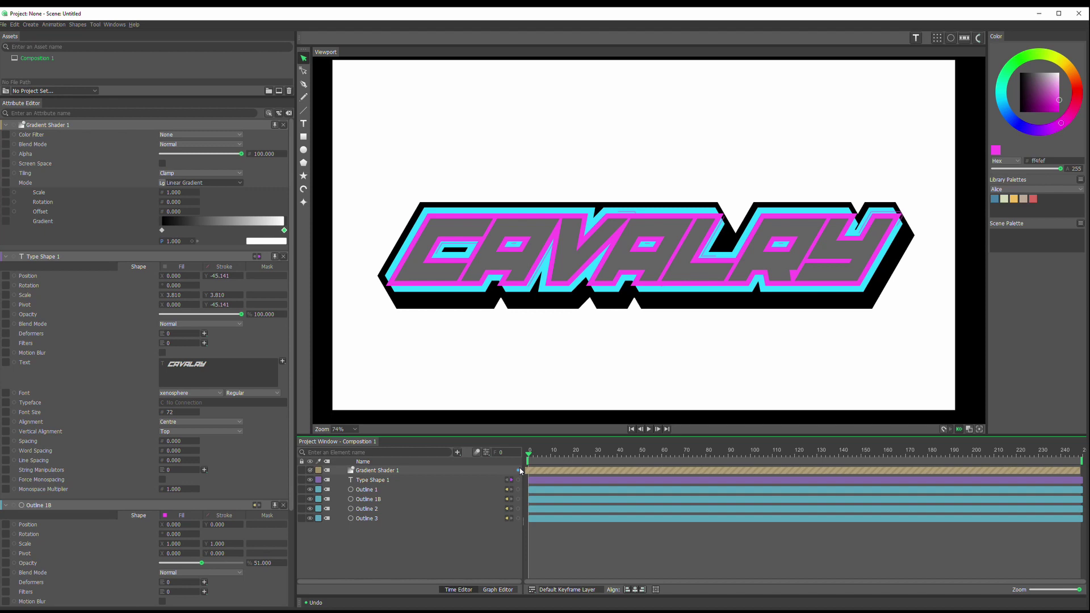
Connect Gradient Shader 1 at index 0 to Type Shape 1 and Outlines 1B, 2 and 3
drag(518, 471, 366, 493)
mouse_move(376, 497)
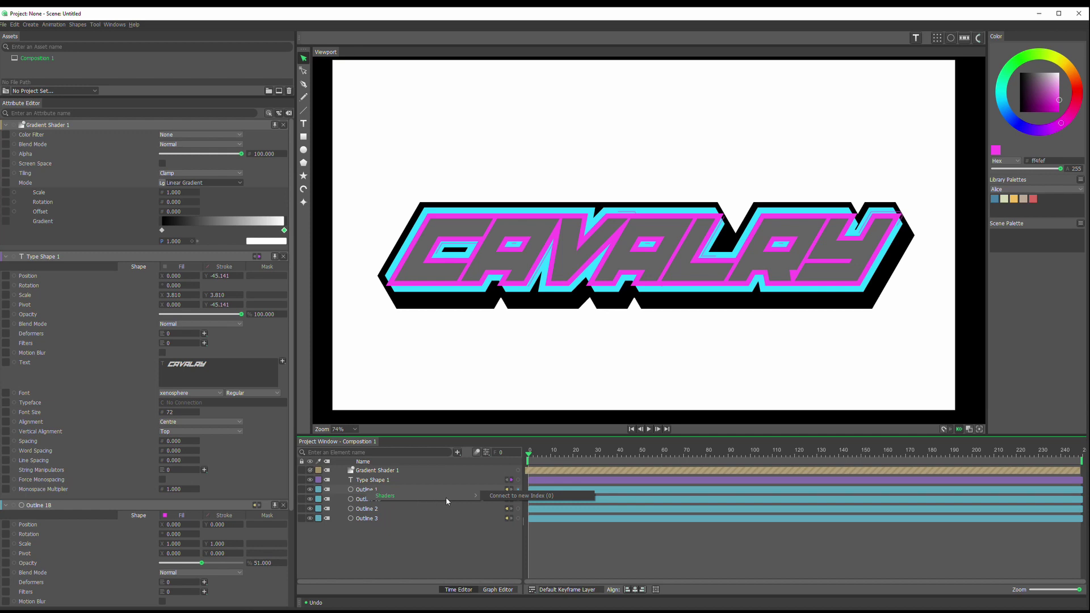
click(518, 497)
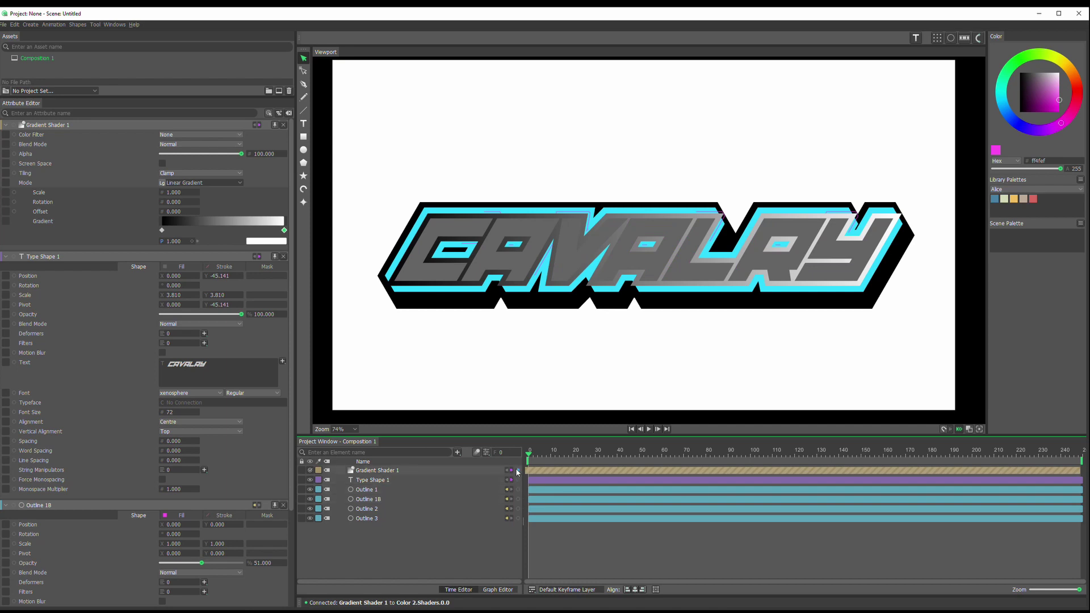
drag(518, 472, 376, 501)
mouse_move(478, 505)
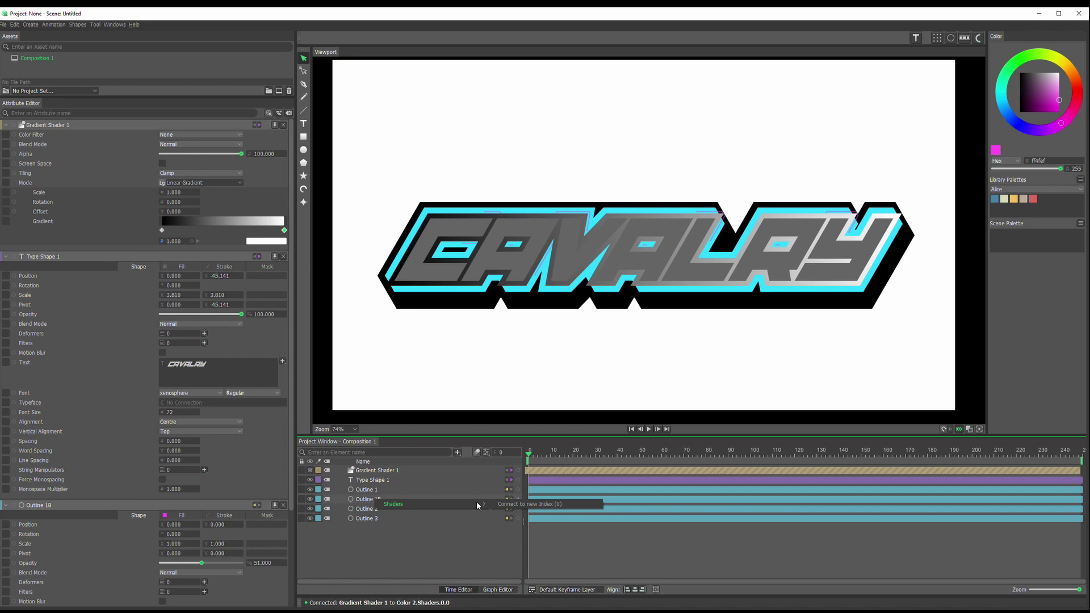
click(514, 503)
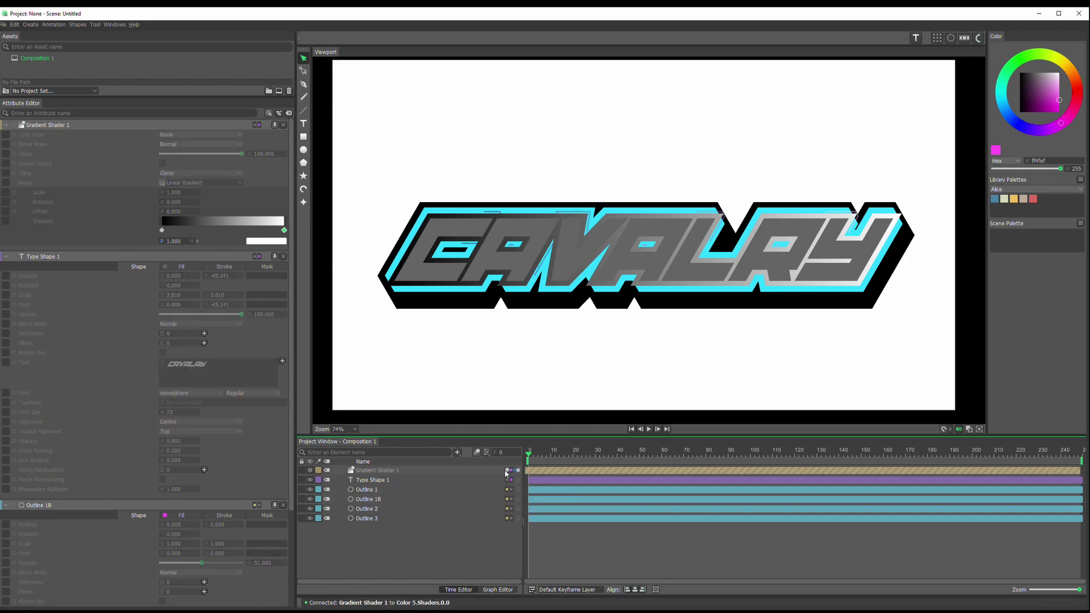
drag(506, 472, 372, 514)
mouse_move(398, 515)
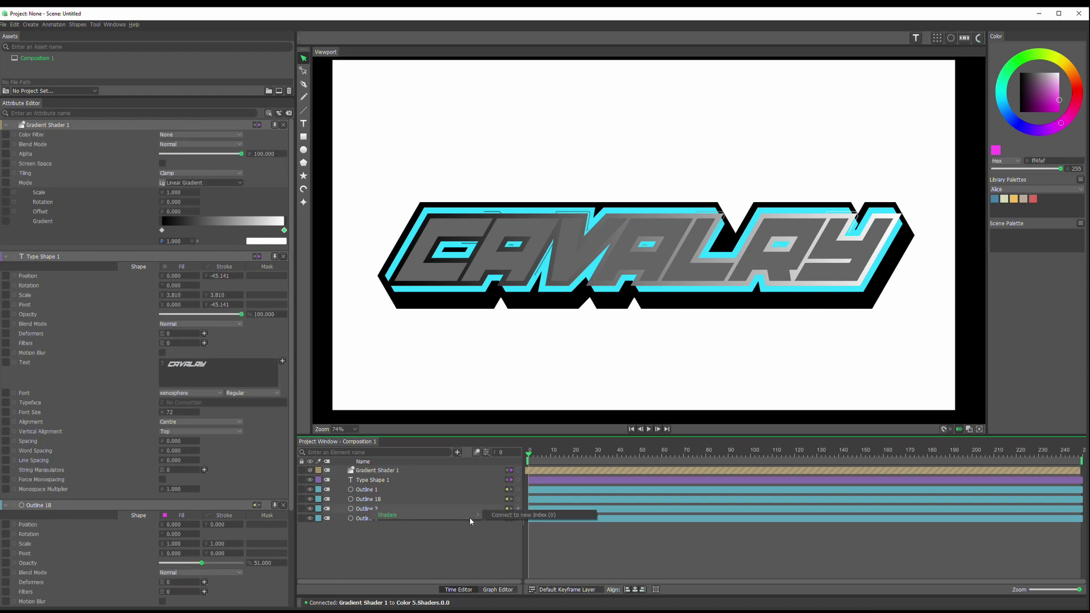
click(505, 515)
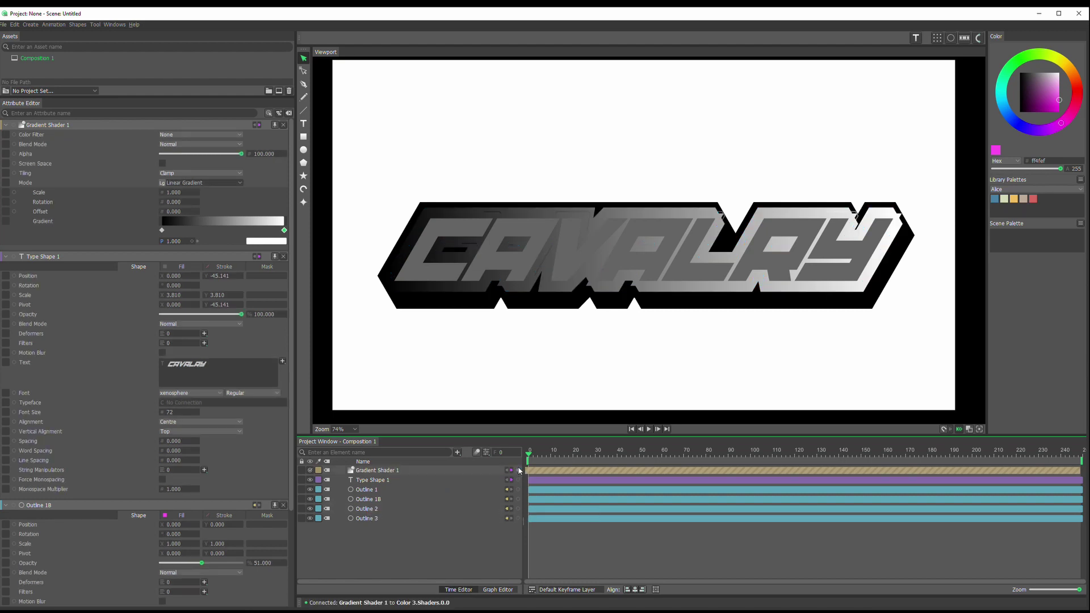
drag(519, 470, 375, 521)
click(499, 523)
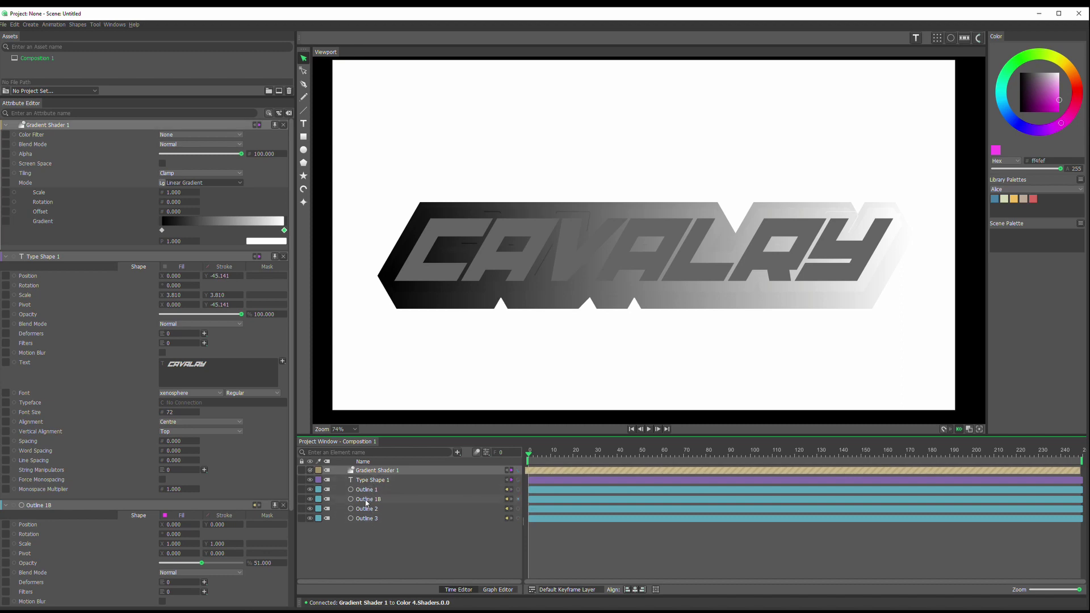
Try the Darken blend mode on the gradient, then revert it to Normal
click(234, 145)
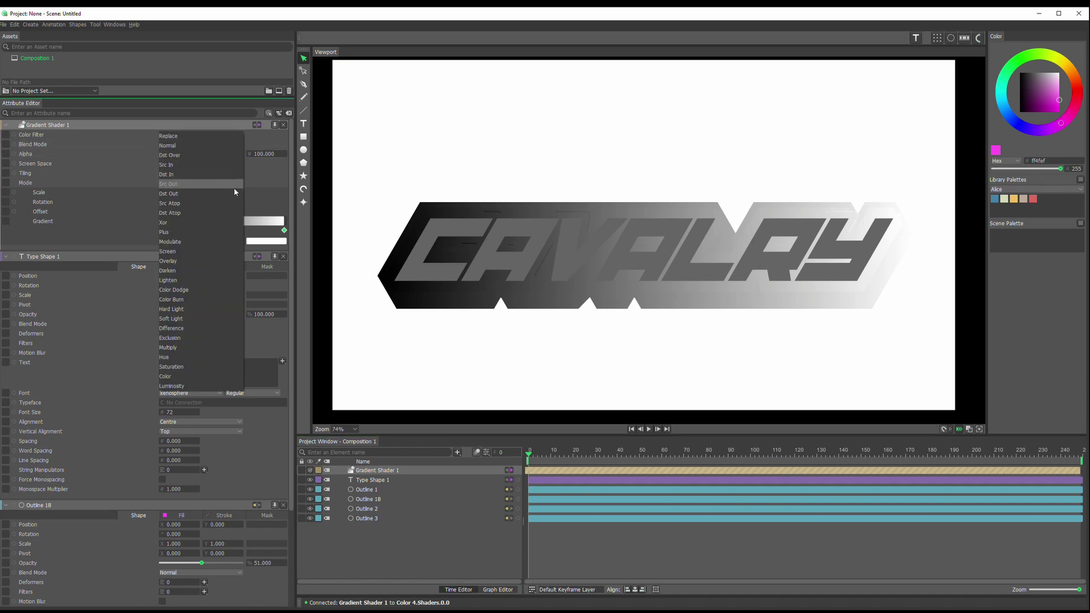
click(230, 270)
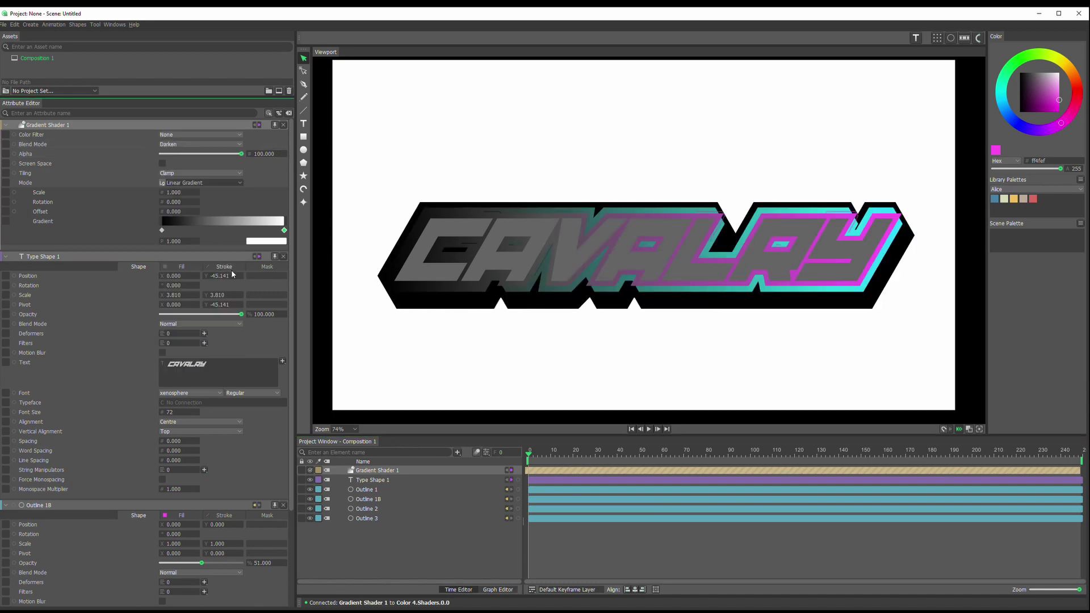
click(196, 146)
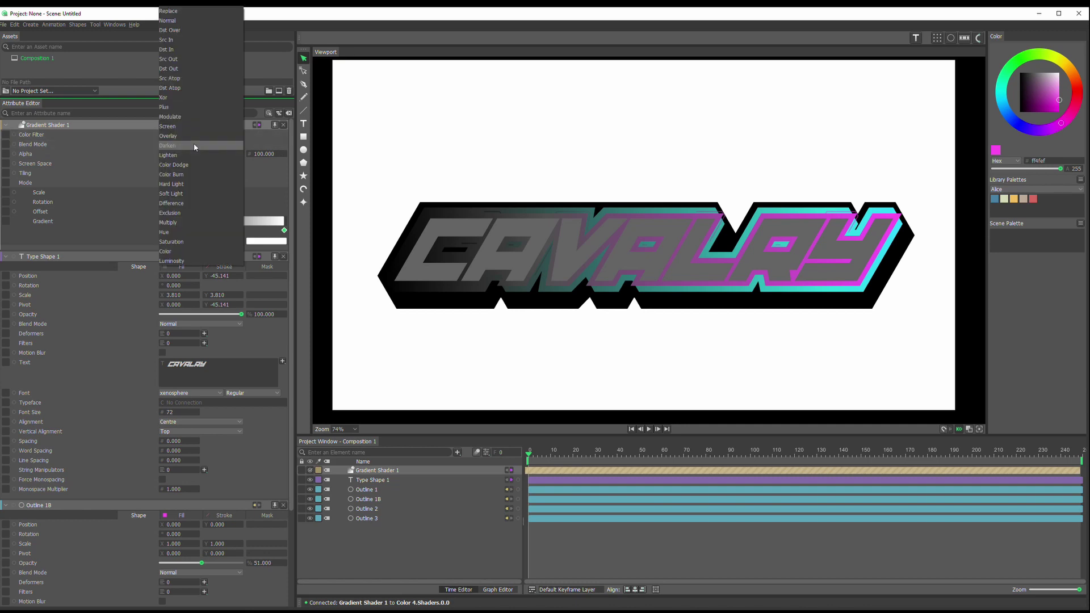
click(185, 22)
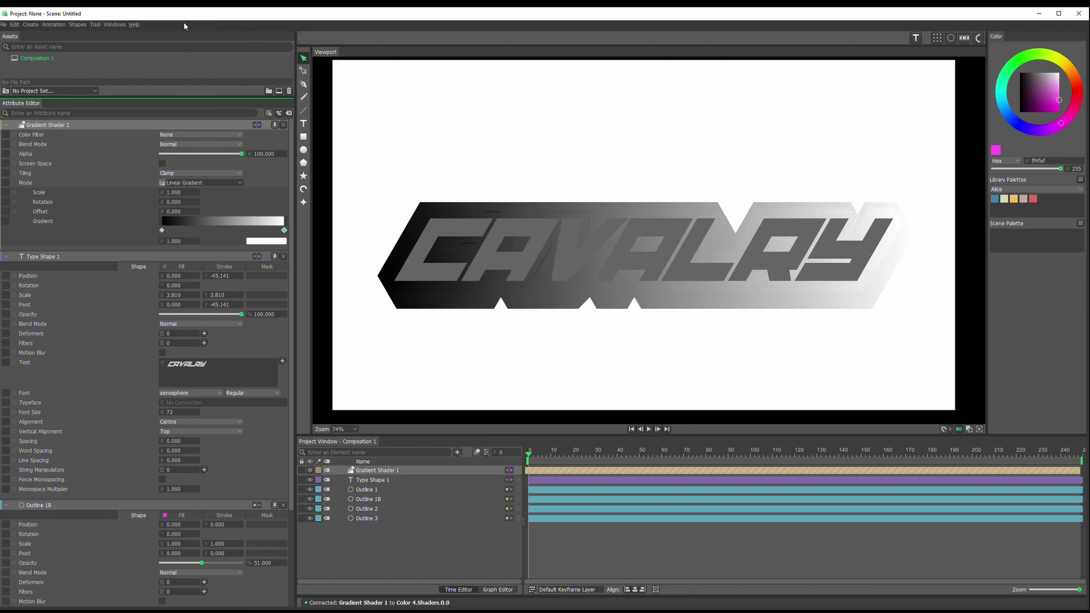
Compare blend modes from Dst Over through Hue, then set the gradient to Overlay
key(Down)
key(Down)
key(Down)
key(Down)
key(Down)
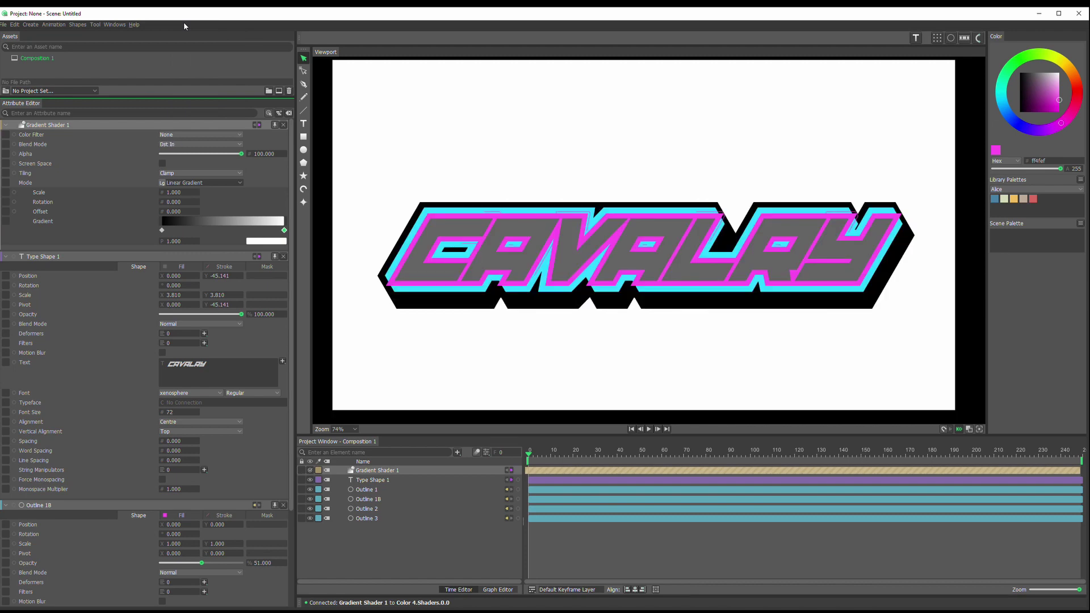
key(Down)
key(Down)
key(Down)
key(Down)
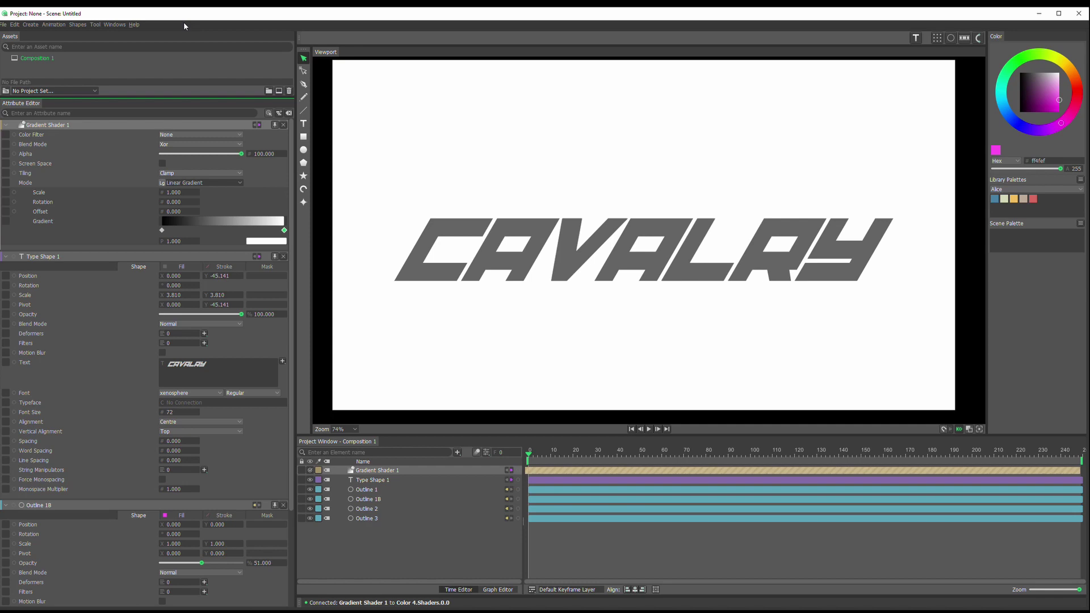
key(Down)
key(Down)
key(Down)
key(Down)
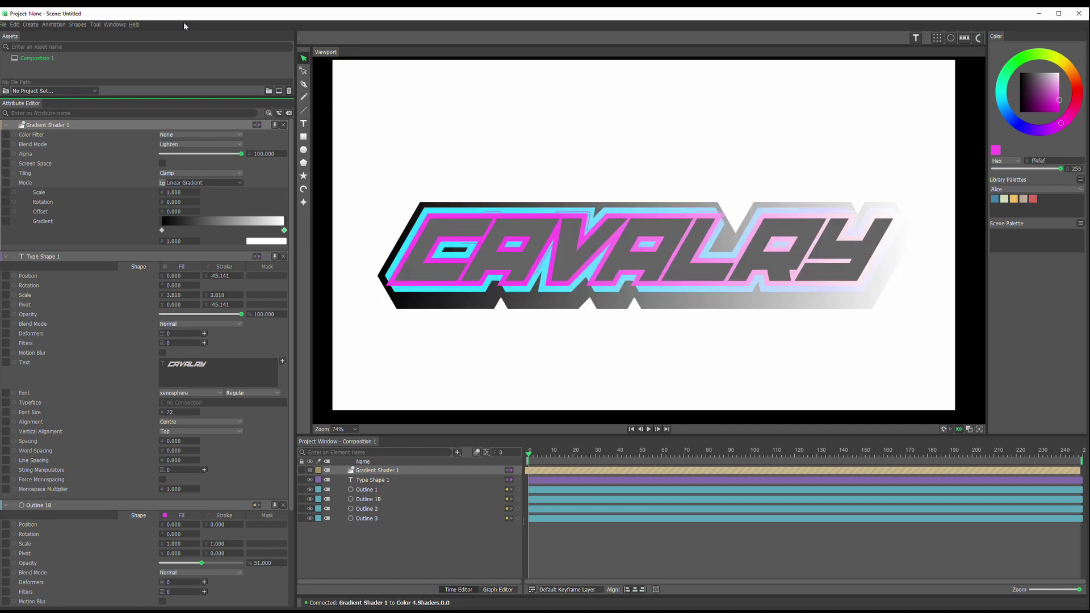
key(Down)
key(Down)
key(Down)
key(Down)
key(Down)
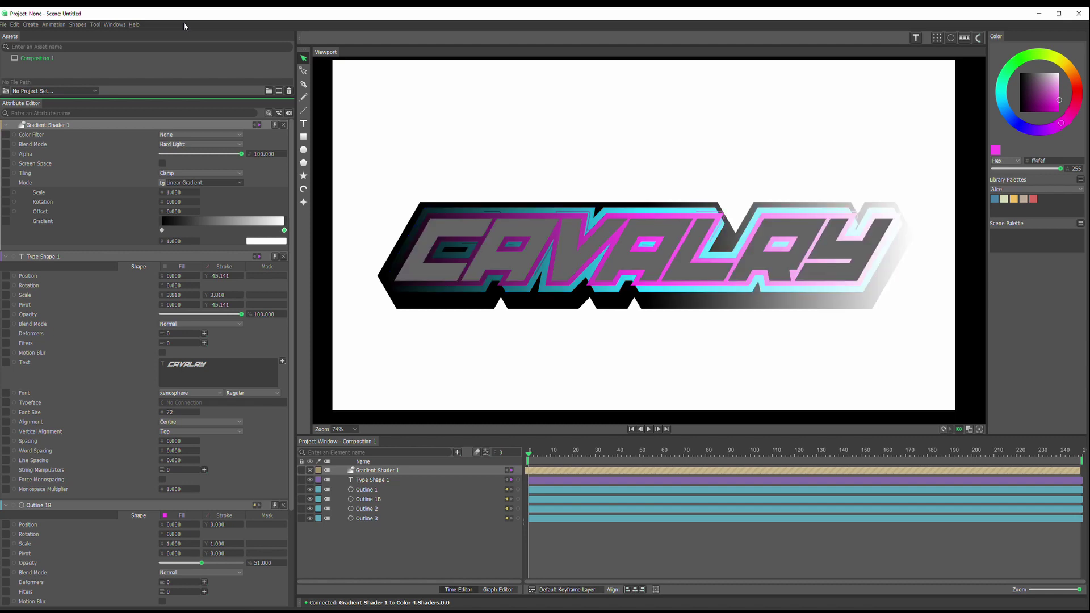
key(Down)
key(Down)
key(Down)
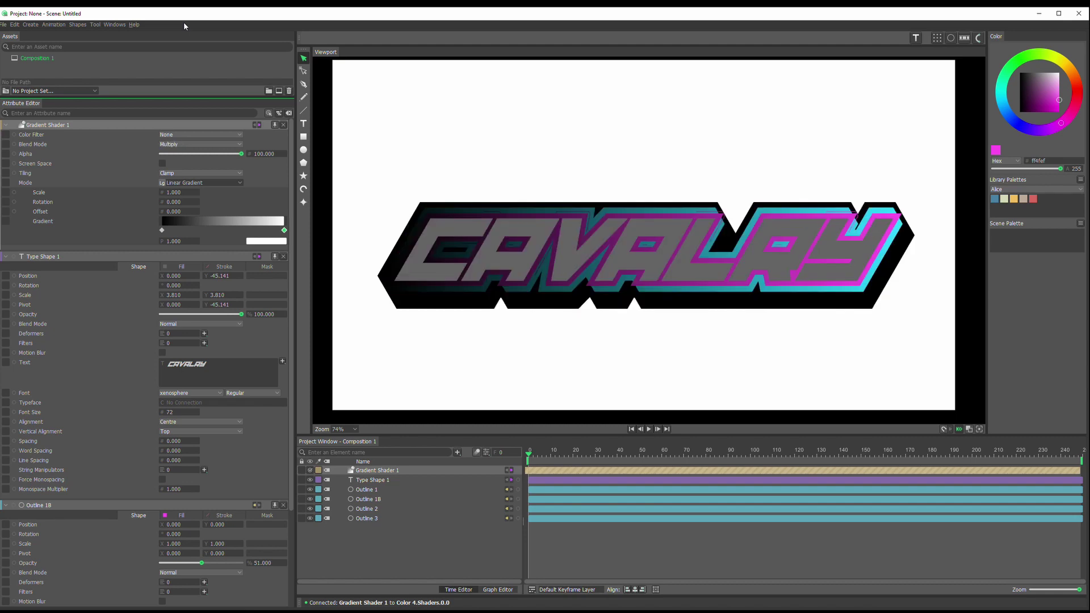
key(Down)
key(Down)
key(Down)
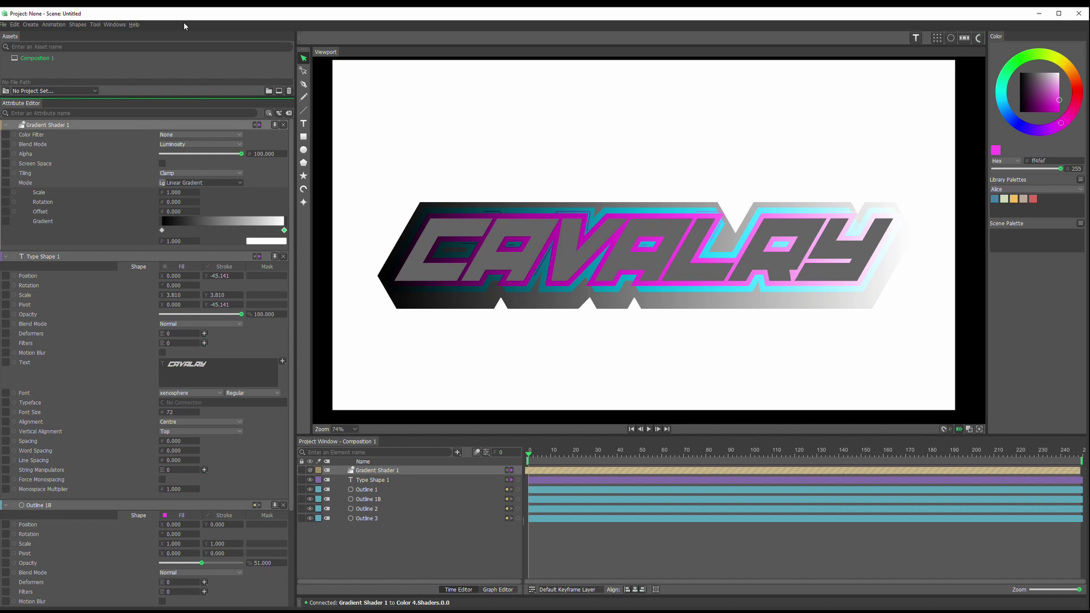
click(238, 145)
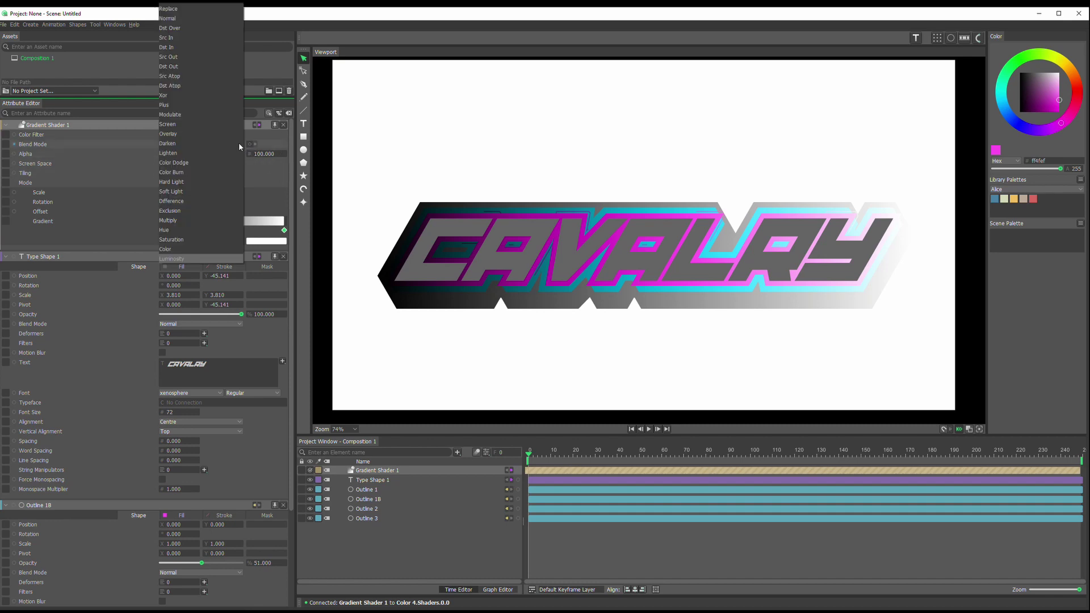
click(237, 134)
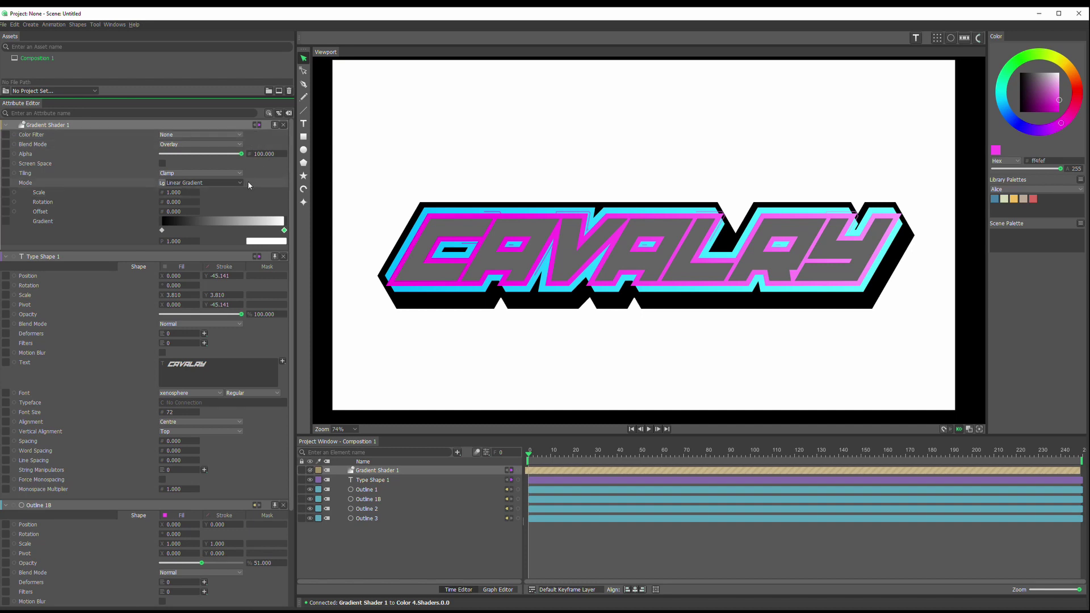
Pull the gradient's black and white stops in toward the middle of the bar
drag(162, 230, 214, 233)
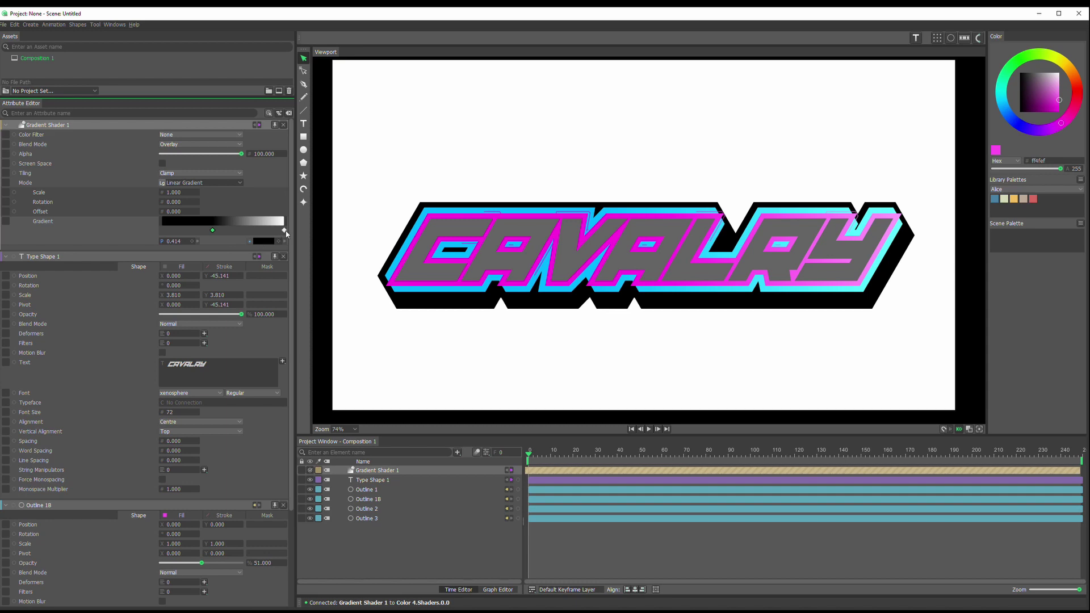
drag(285, 231, 225, 237)
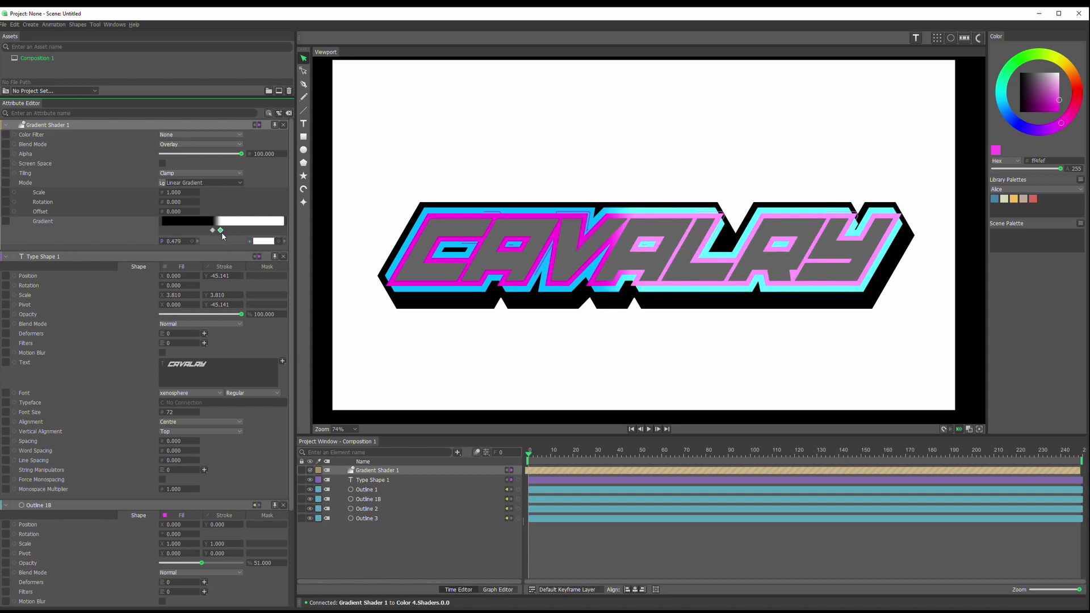
drag(212, 231, 218, 231)
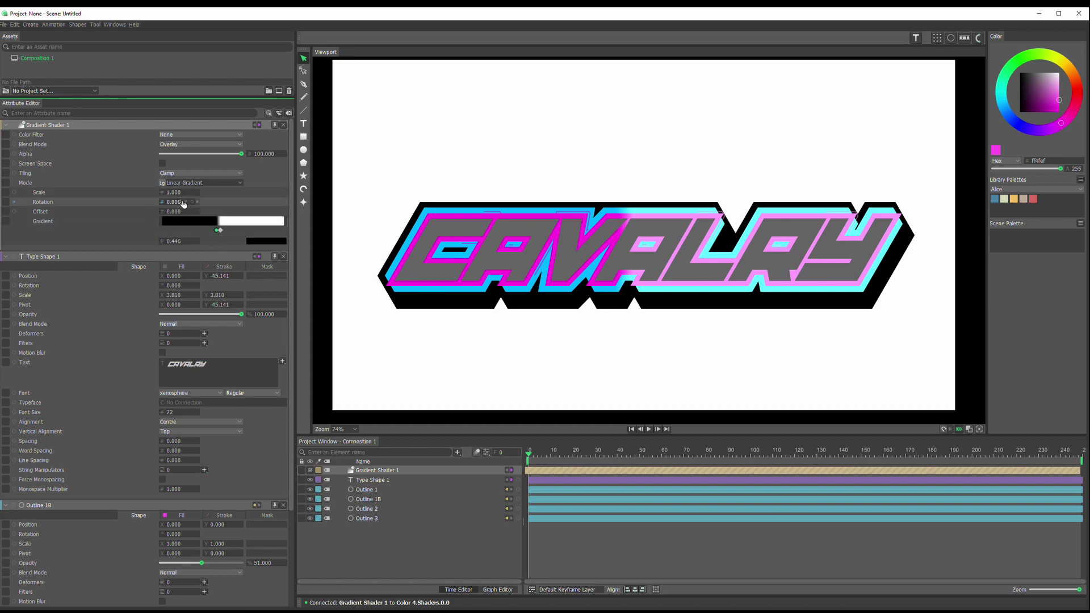
Rotate the gradient to 90 degrees and shift the white stop to 0.411
click(180, 202)
text(90)
key(Return)
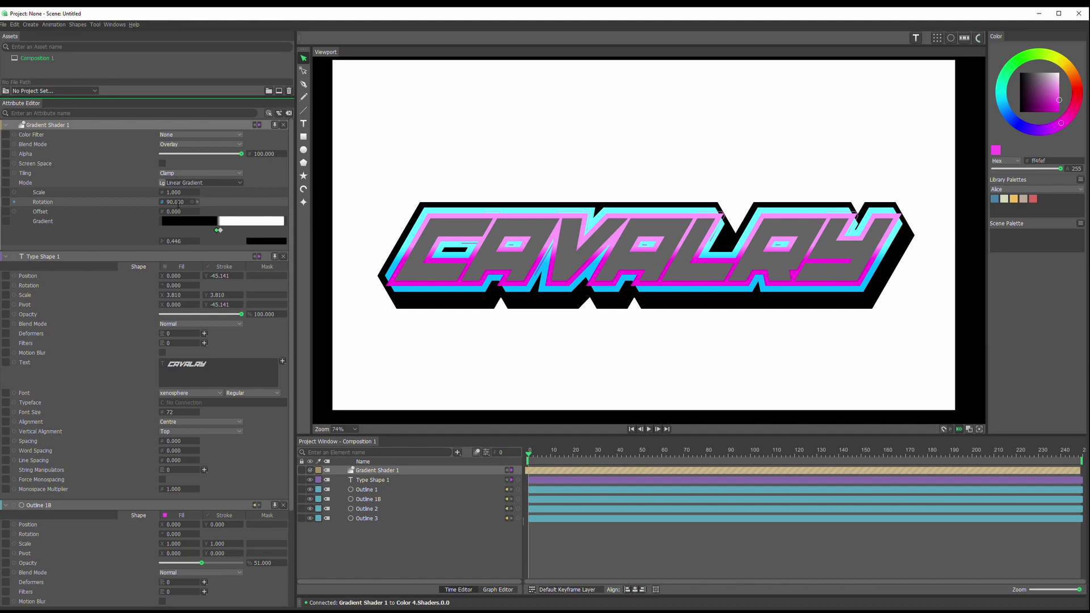
click(221, 231)
mouse_move(222, 233)
mouse_down()
mouse_move(234, 230)
mouse_move(187, 234)
mouse_move(213, 233)
mouse_up()
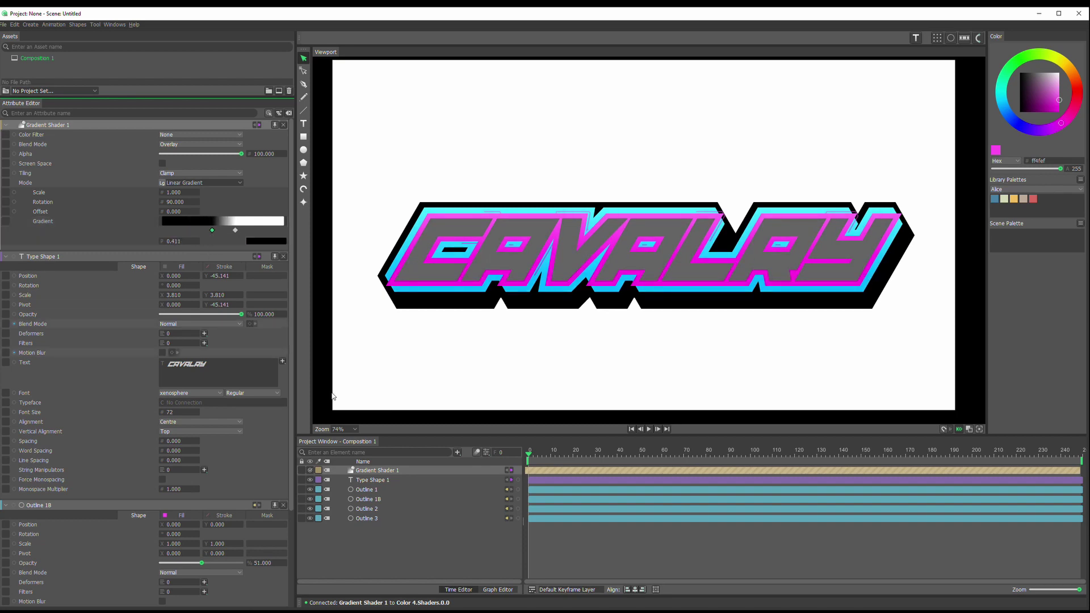
click(433, 549)
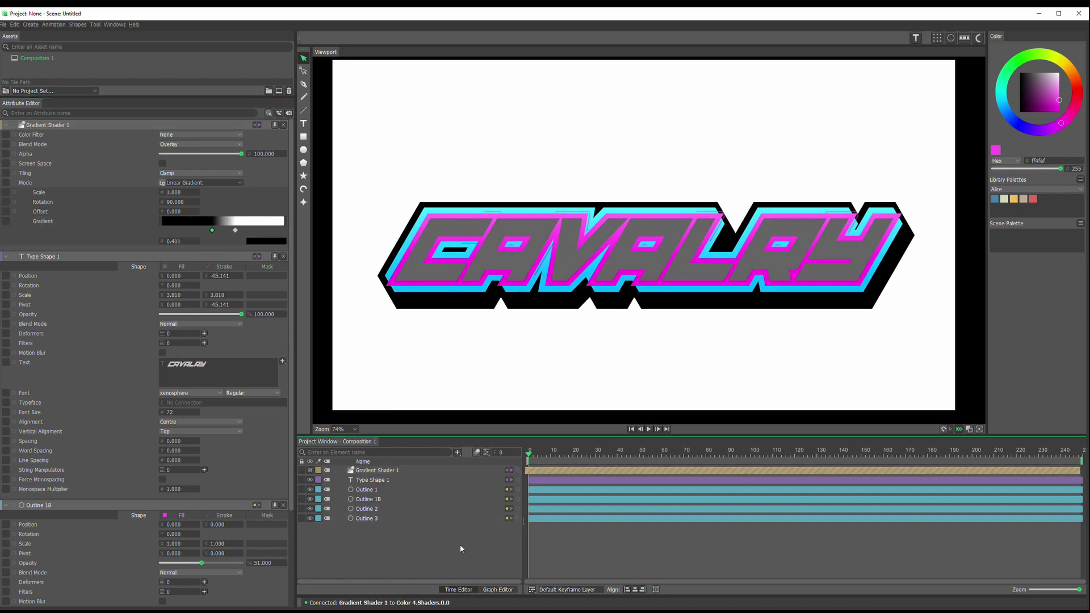
Compare the gradient shader off and on, then step blend modes from Dst Over to Plus
click(310, 470)
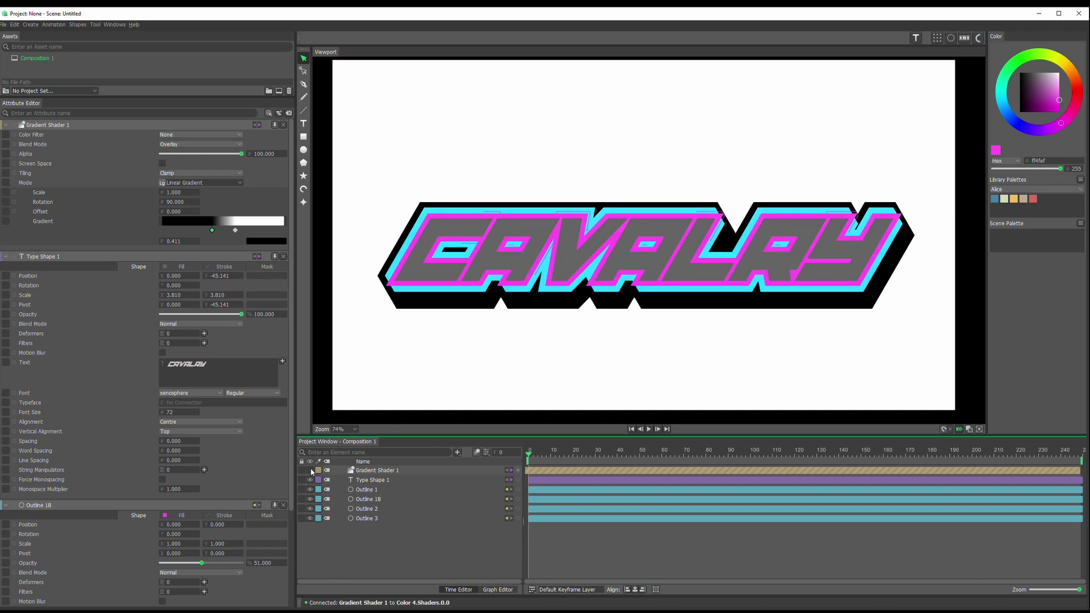
click(311, 470)
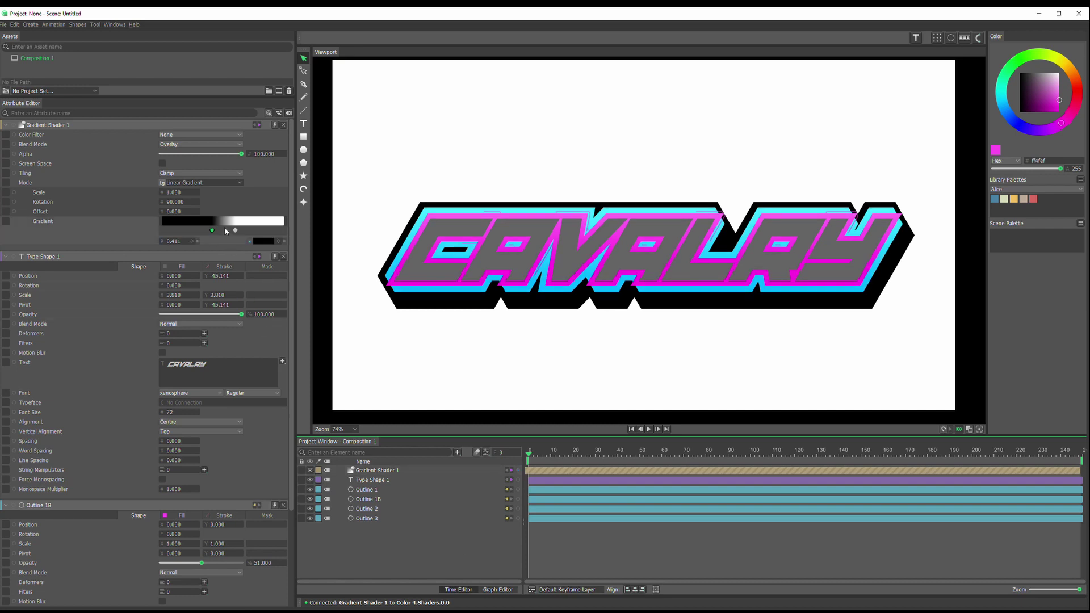
click(225, 143)
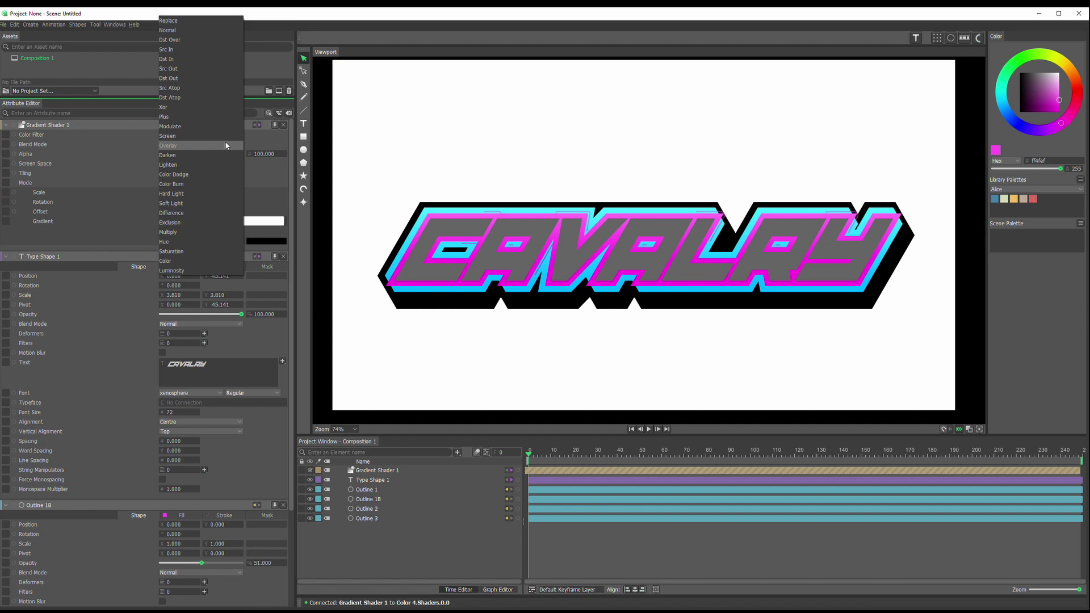
click(213, 39)
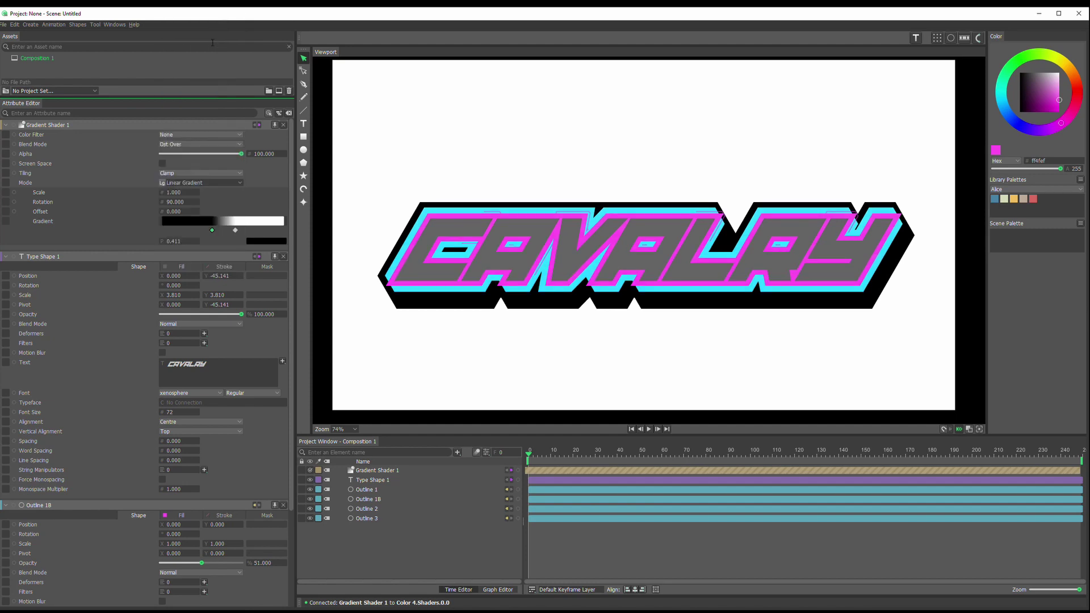
key(Down)
key(Down)
key(Down)
key(Down)
key(Down)
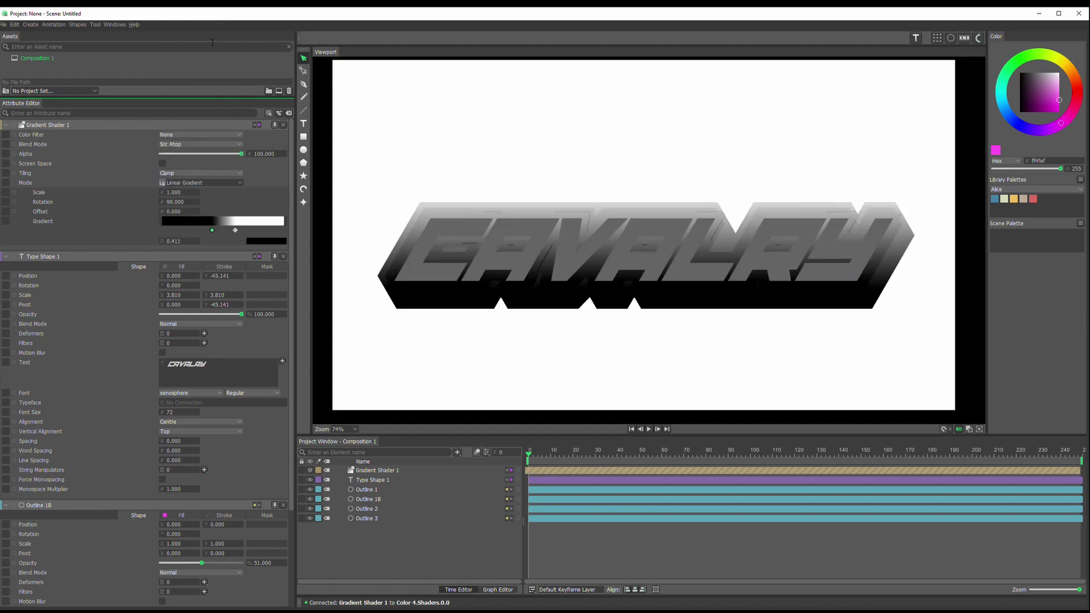
key(Down)
key(Down)
key(Down)
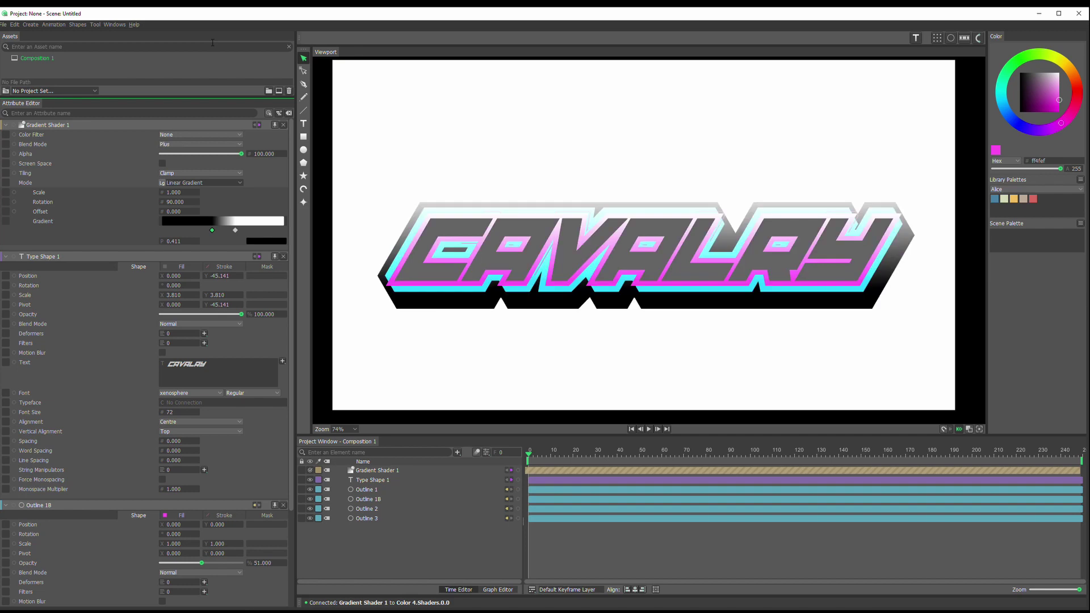
key(Down)
key(Down)
key(Down)
key(Down)
Settle the gradient's blend mode on Color Dodge and nudge the right stop to 0.425
key(Up)
key(Up)
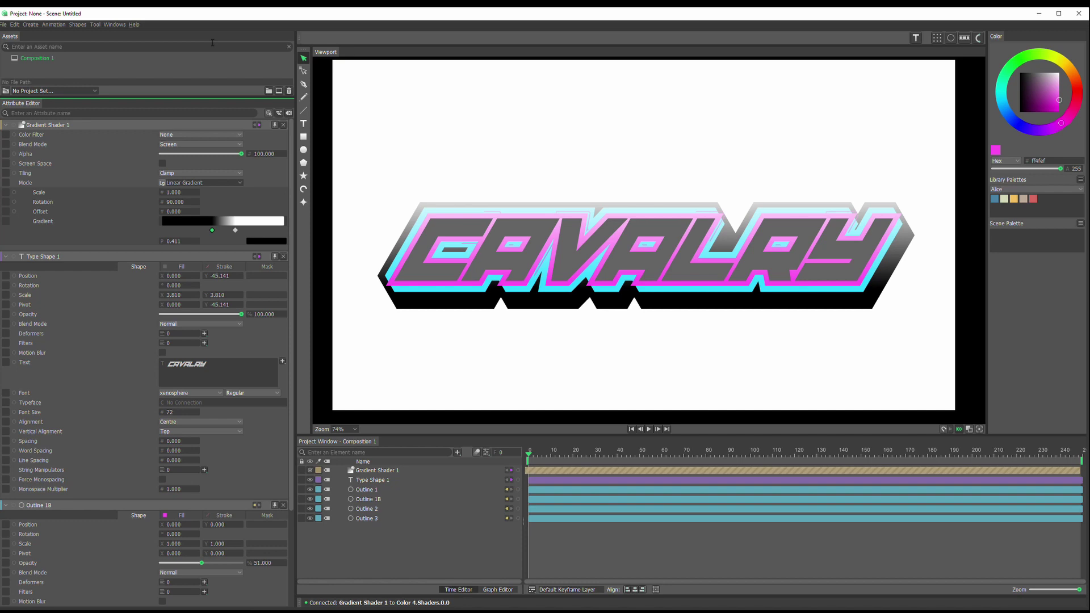
key(Down)
key(Down)
key(Up)
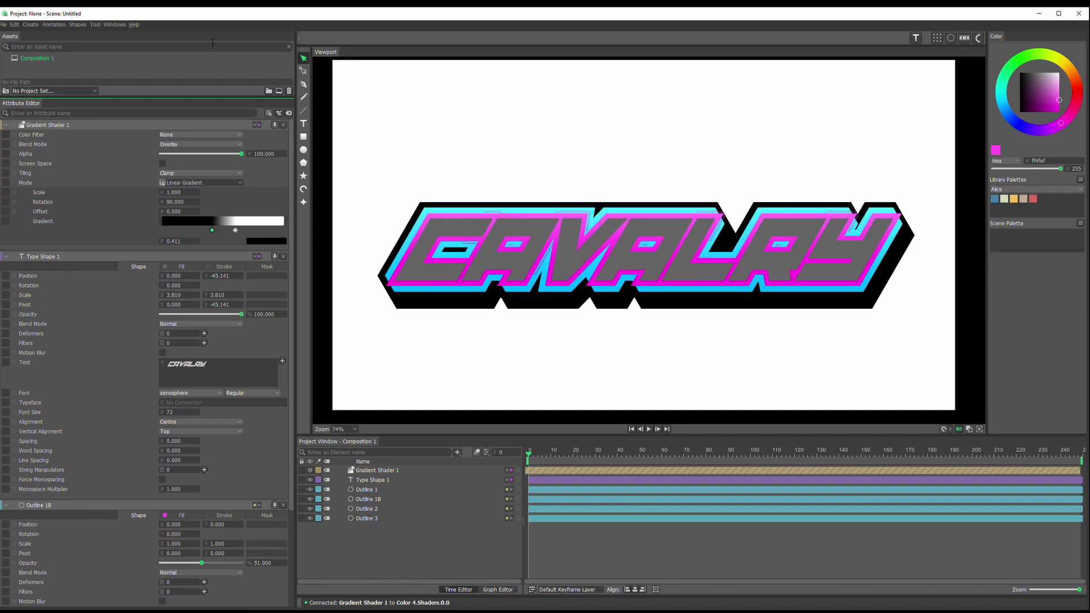
key(Down)
key(Down)
key(Down)
key(Down)
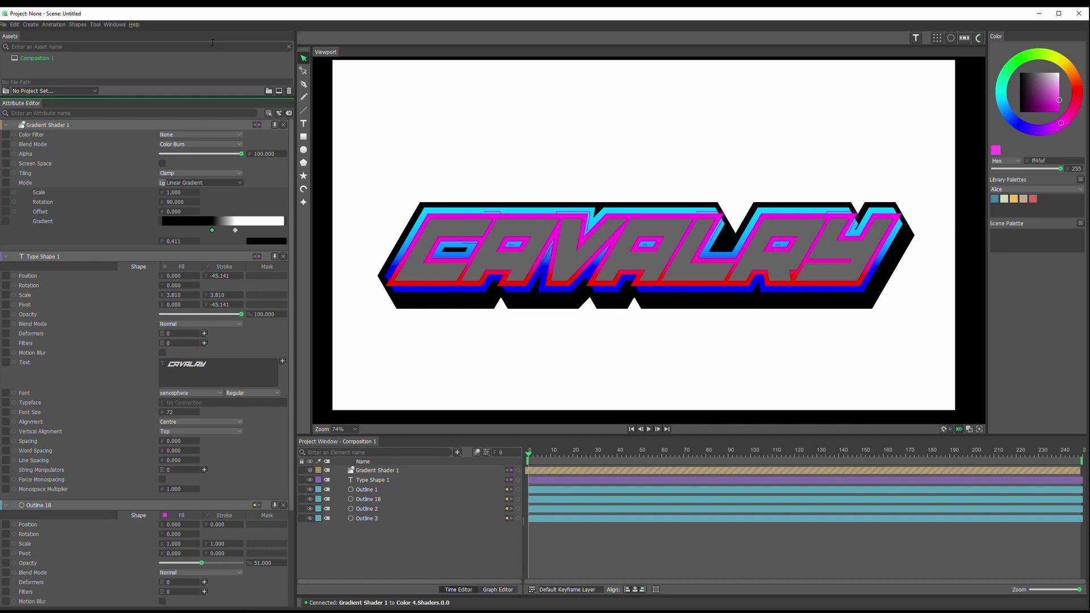
key(Up)
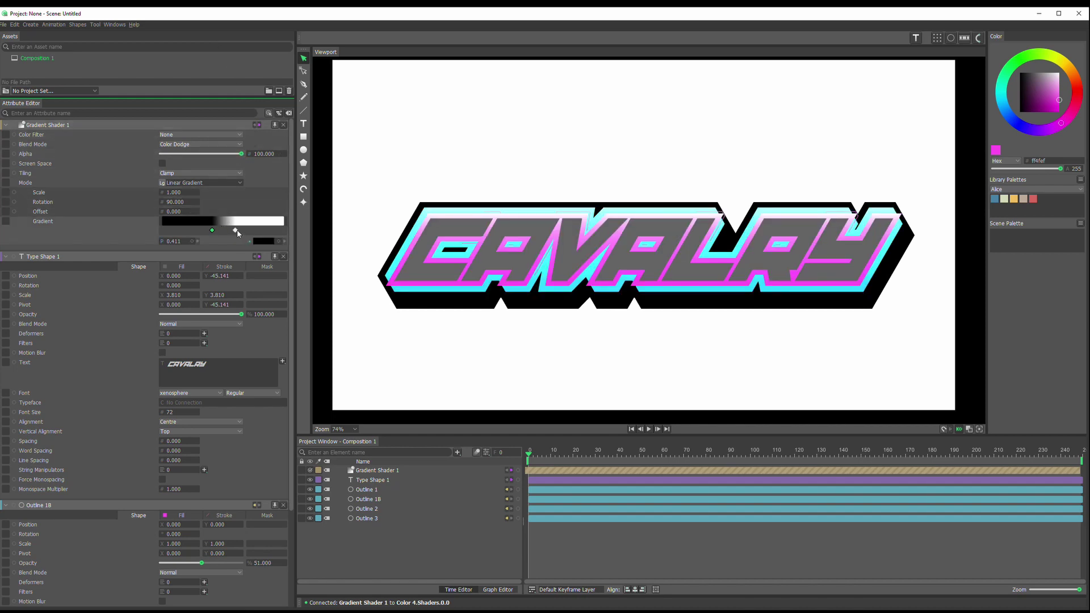
drag(236, 231, 216, 249)
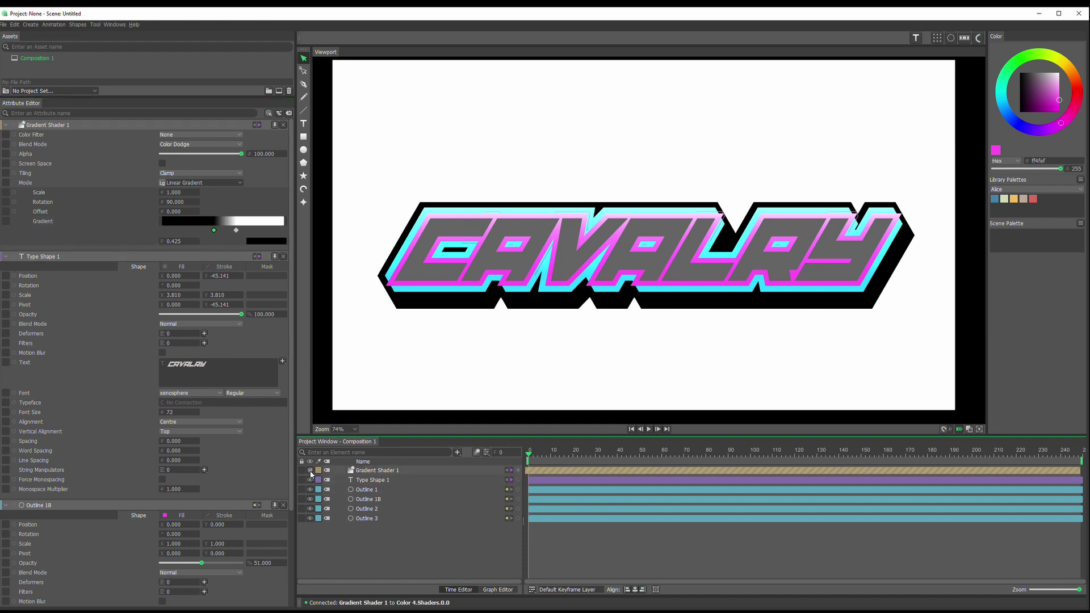
Toggle Gradient Shader 1 off and on to compare, leaving it enabled and selected
click(310, 470)
click(310, 471)
click(310, 472)
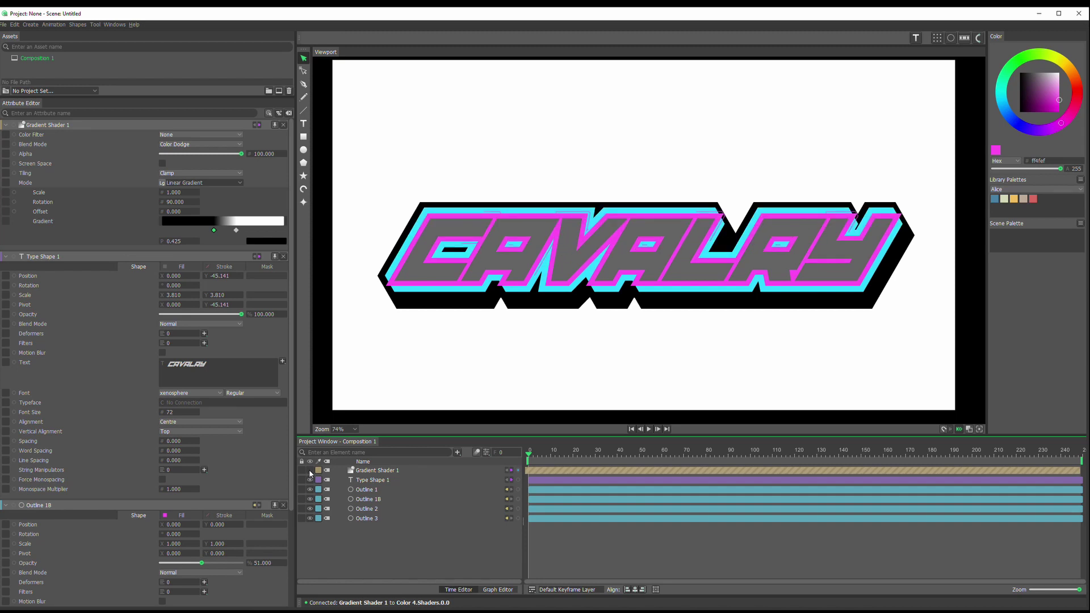
click(310, 471)
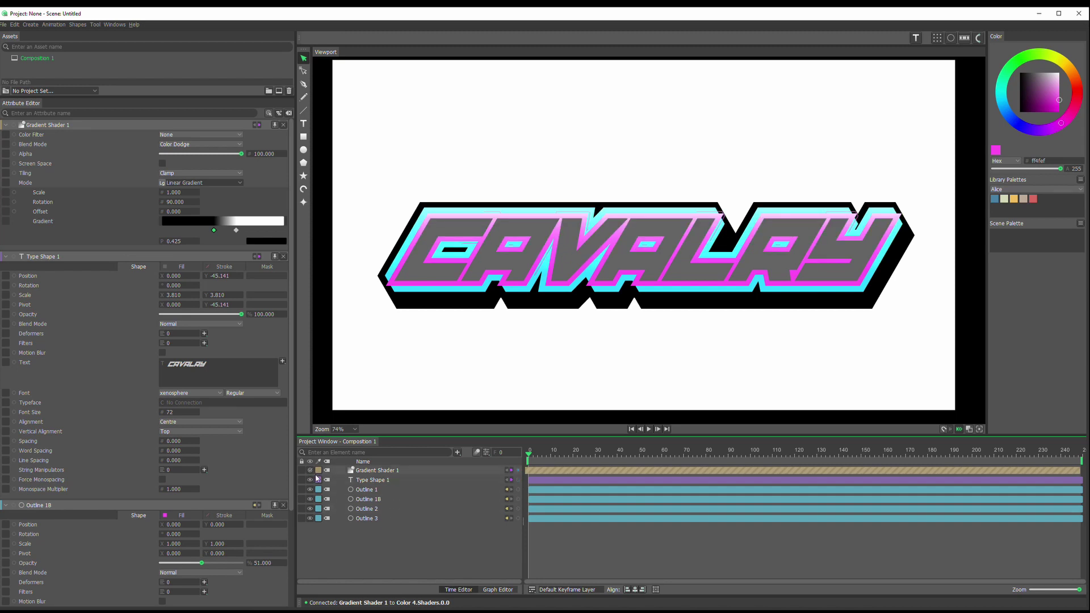
click(370, 471)
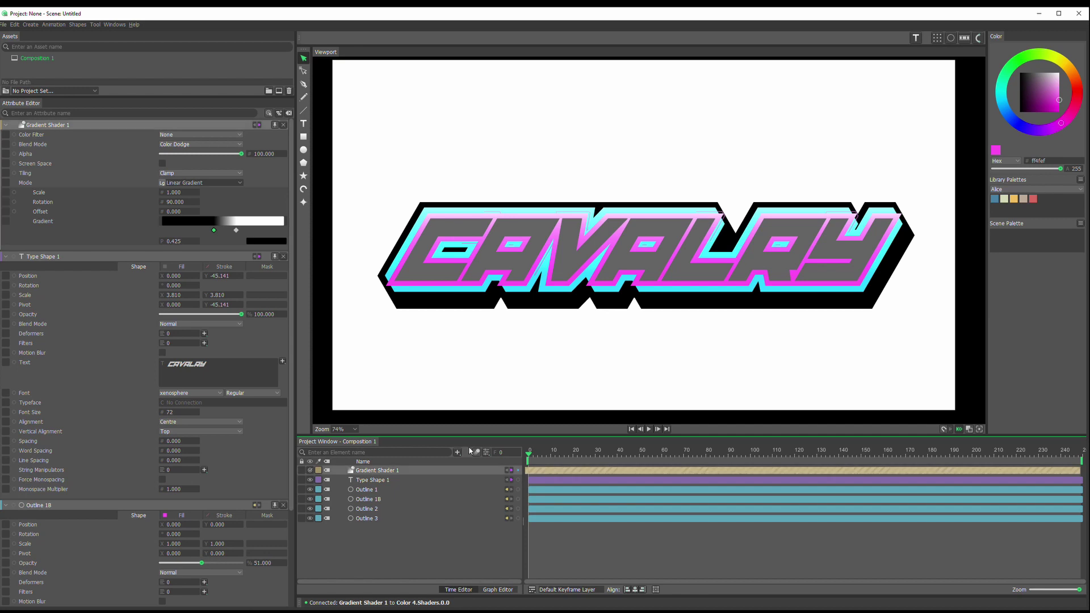
mouse_move(244, 282)
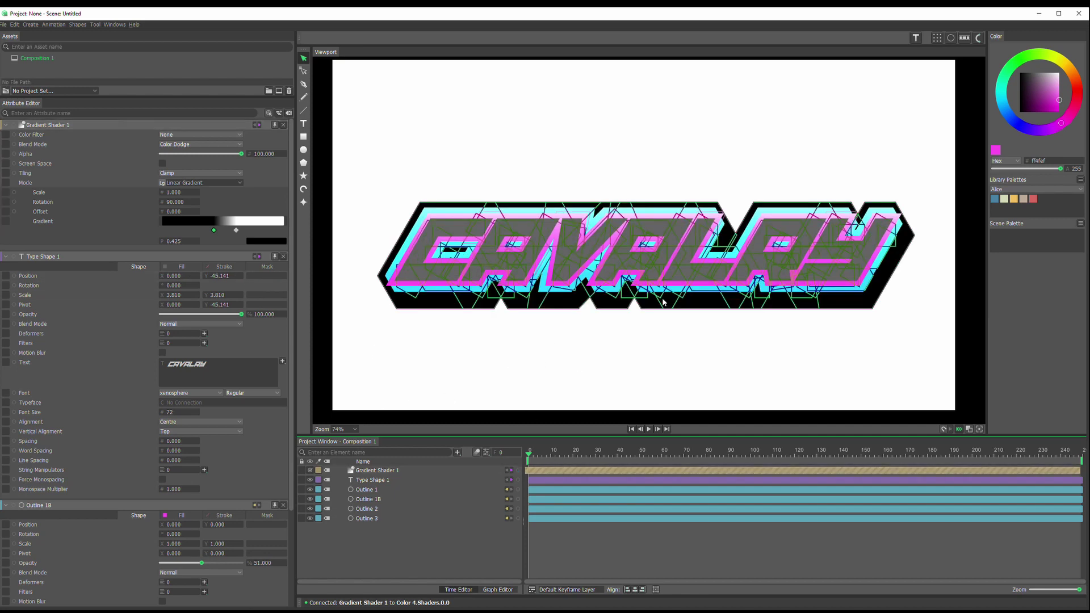
scroll(662, 298, down, 2)
scroll(911, 335, up, 1)
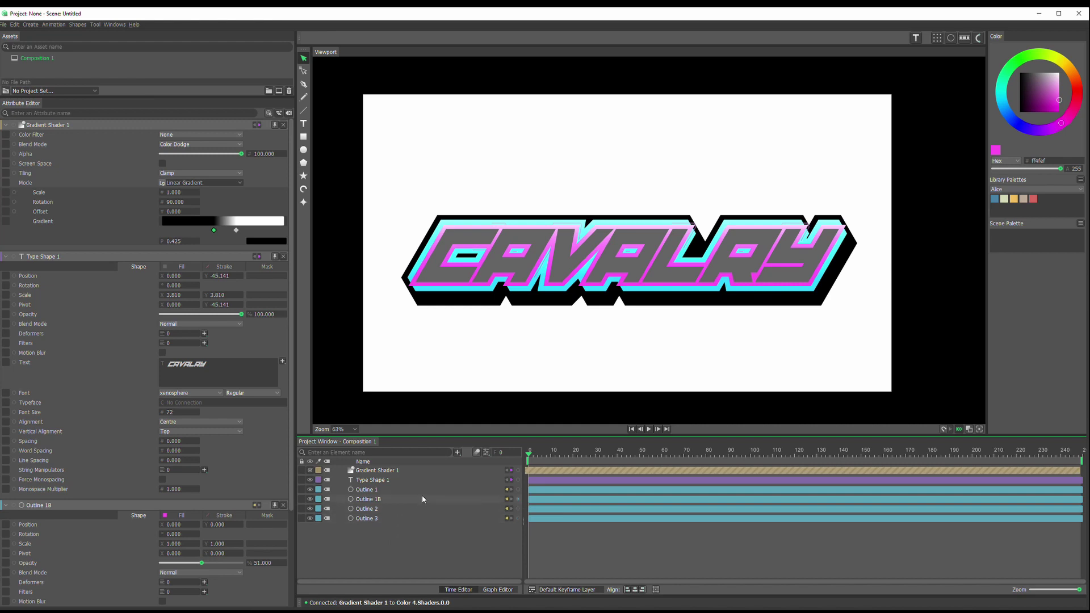
Search the element list for 'line' and add a Basic Line 1 element
click(457, 453)
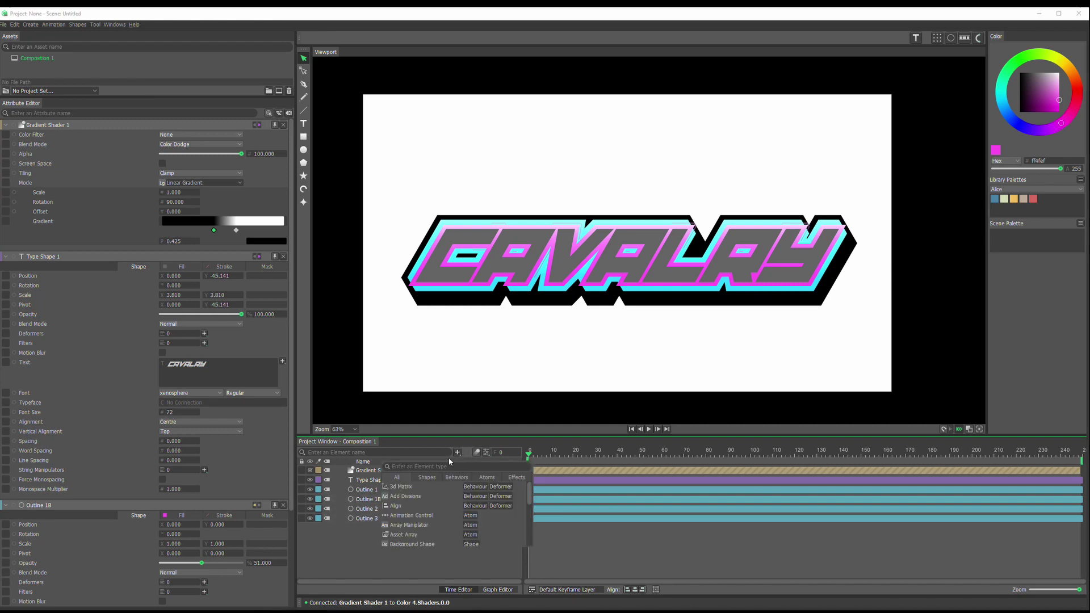
click(428, 478)
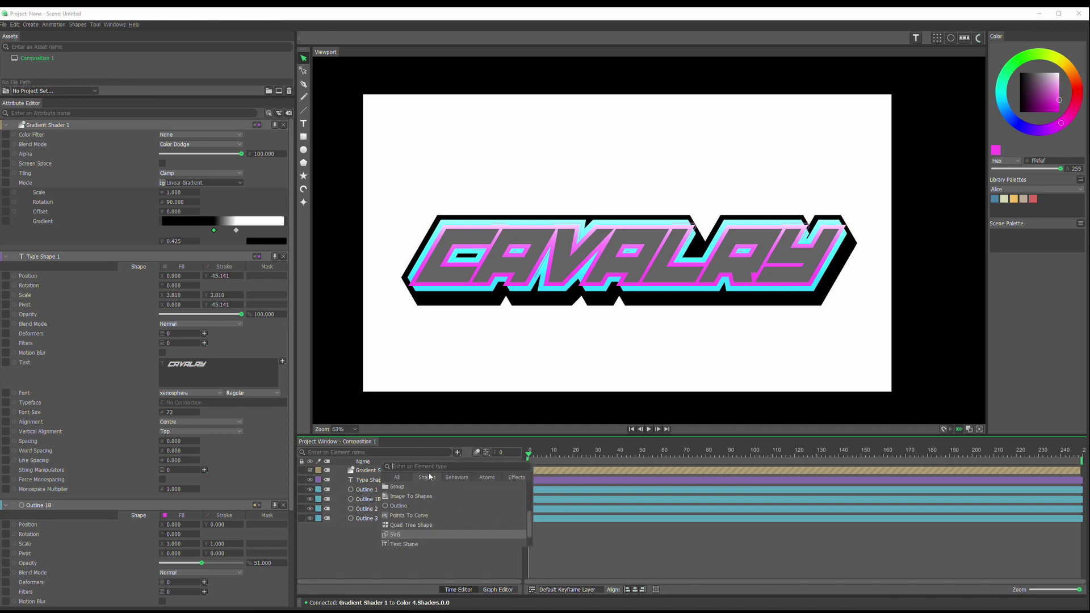
scroll(419, 511, down, 1)
scroll(400, 534, up, 5)
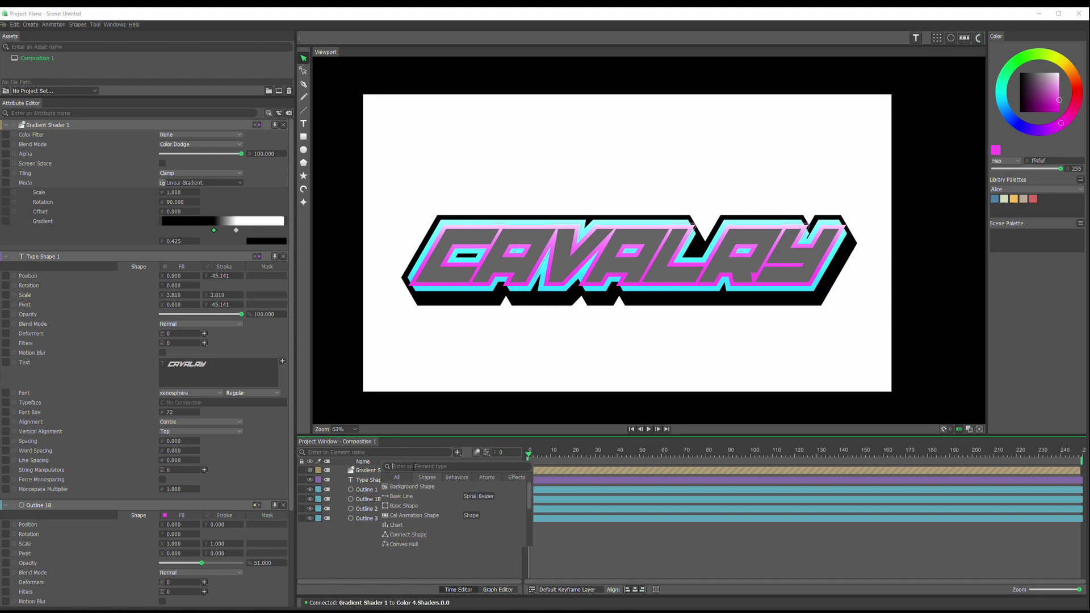
click(403, 478)
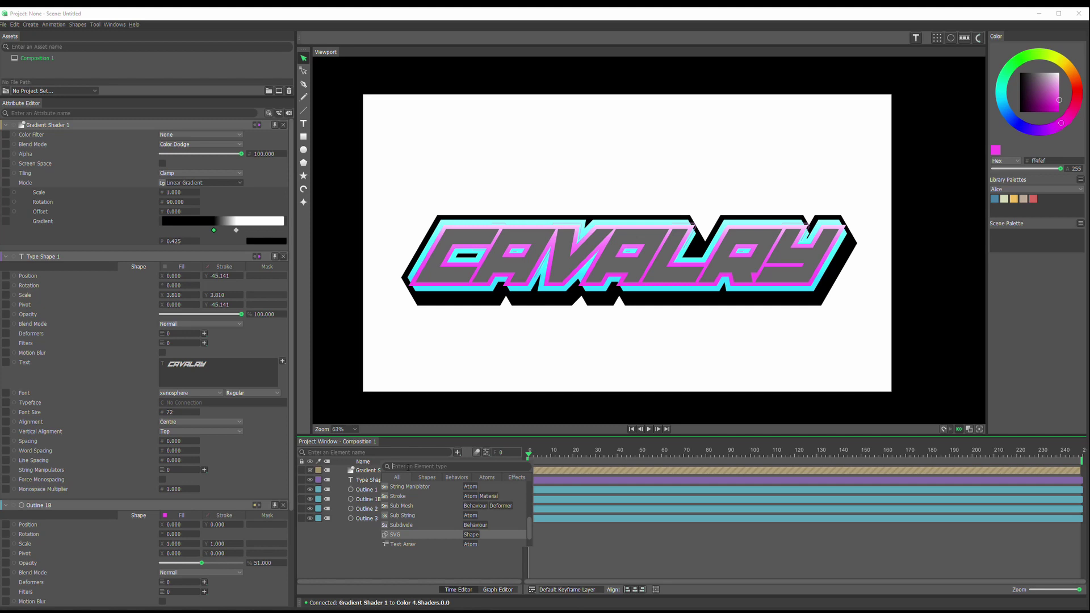
text(line)
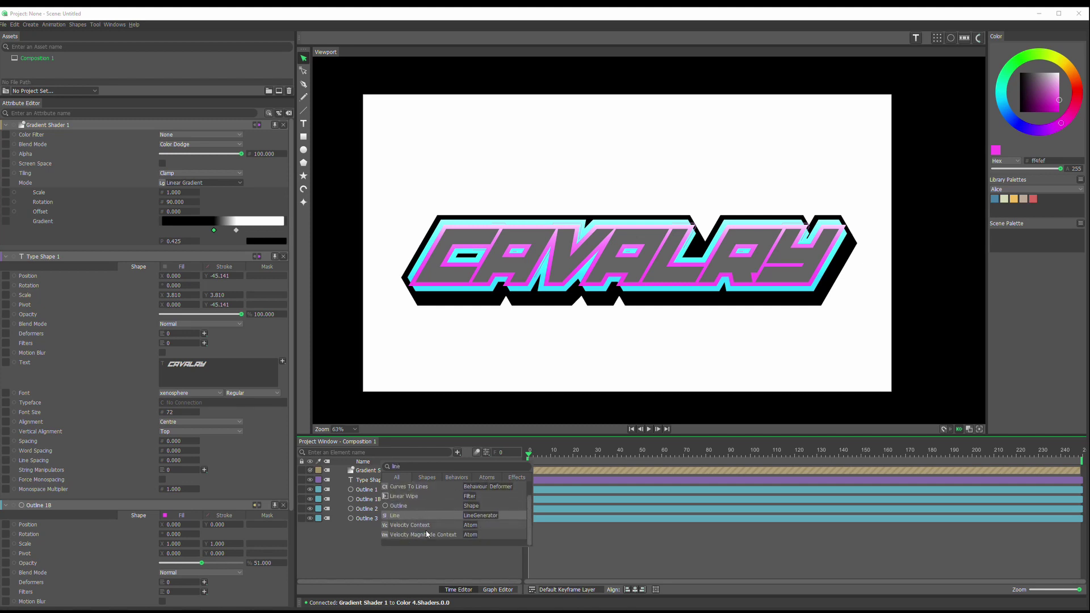
scroll(399, 513, up, 1)
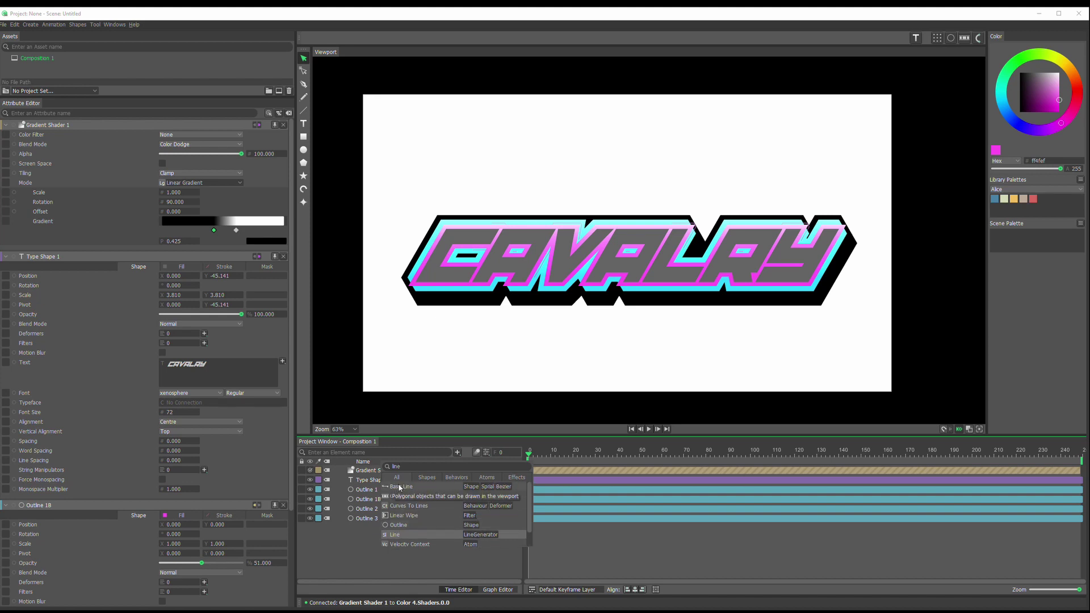
click(400, 487)
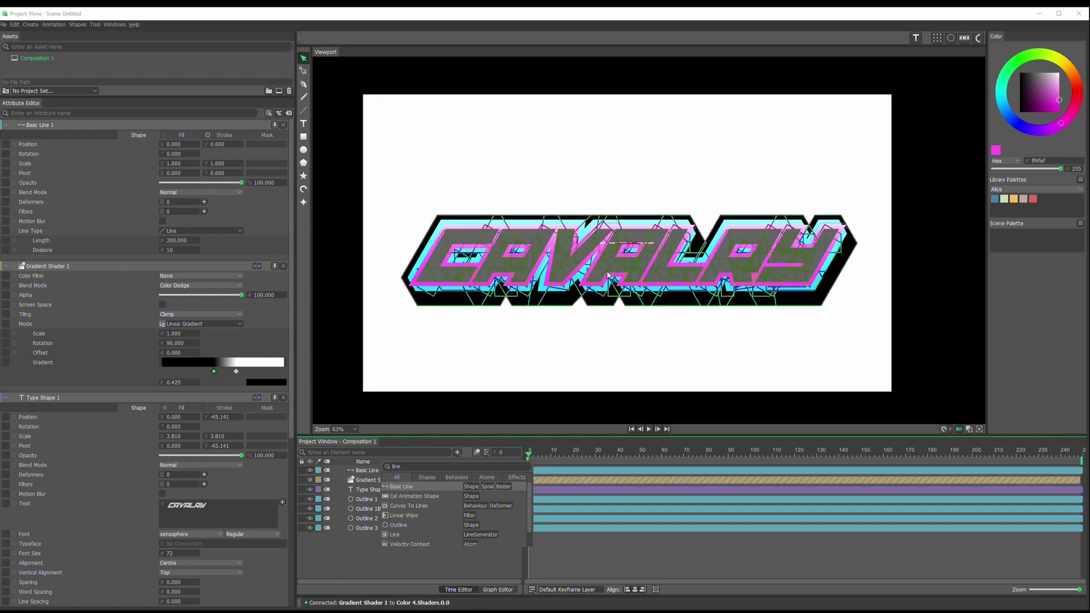
Stretch Basic Line 1 to Scale X 10.19 and move it below Outline 3
click(350, 554)
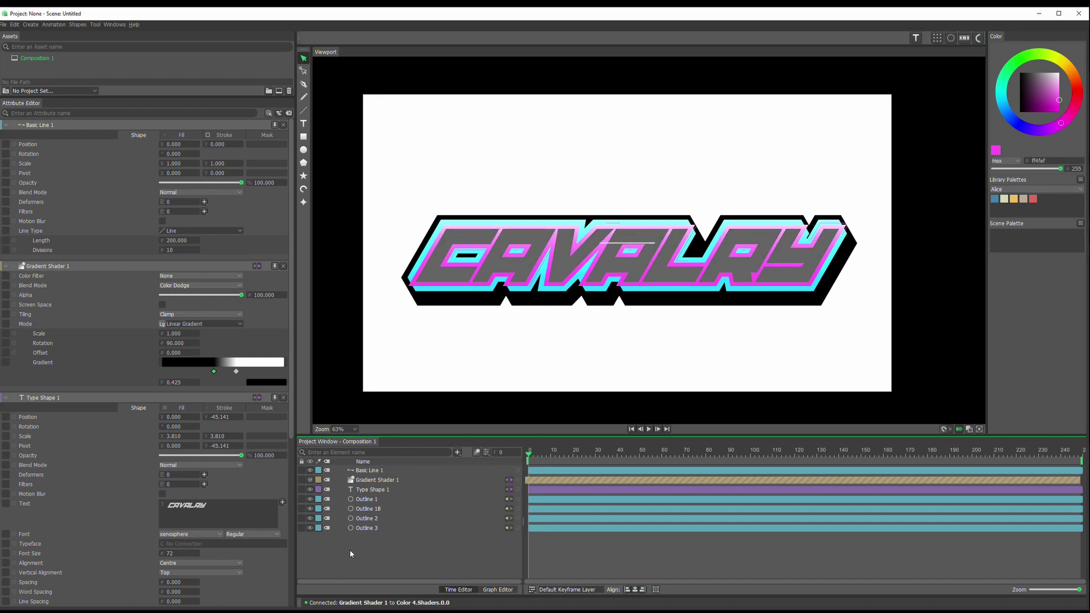
click(366, 471)
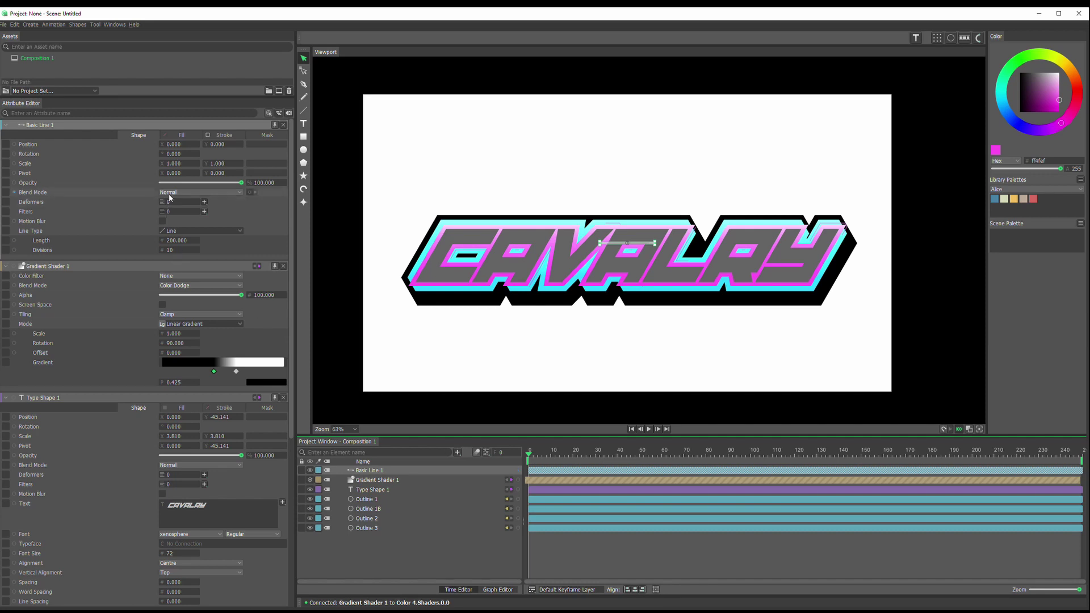
drag(173, 164, 454, 426)
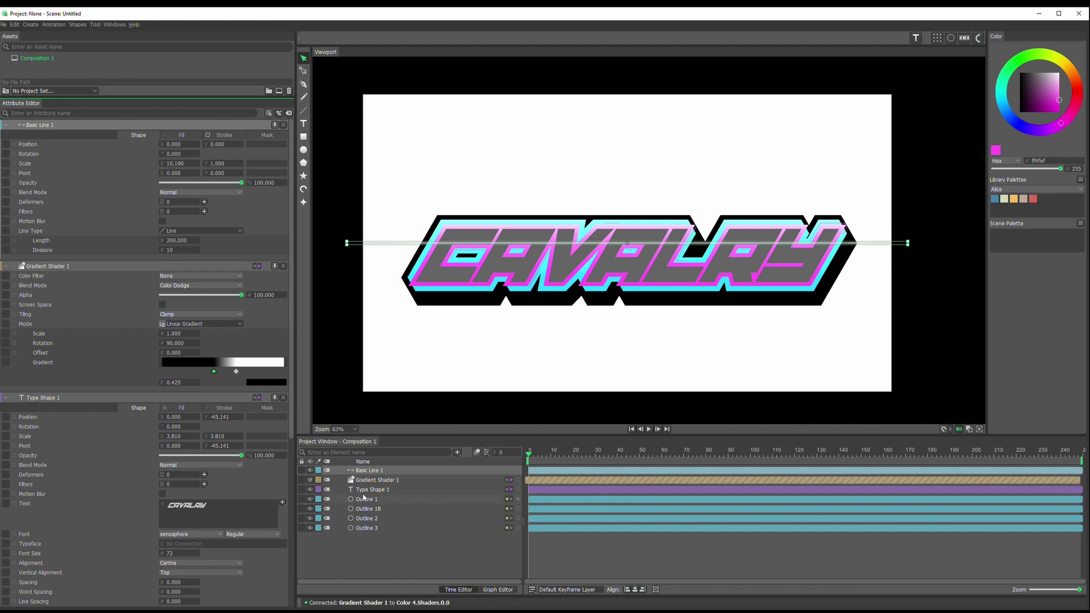
drag(370, 471, 368, 531)
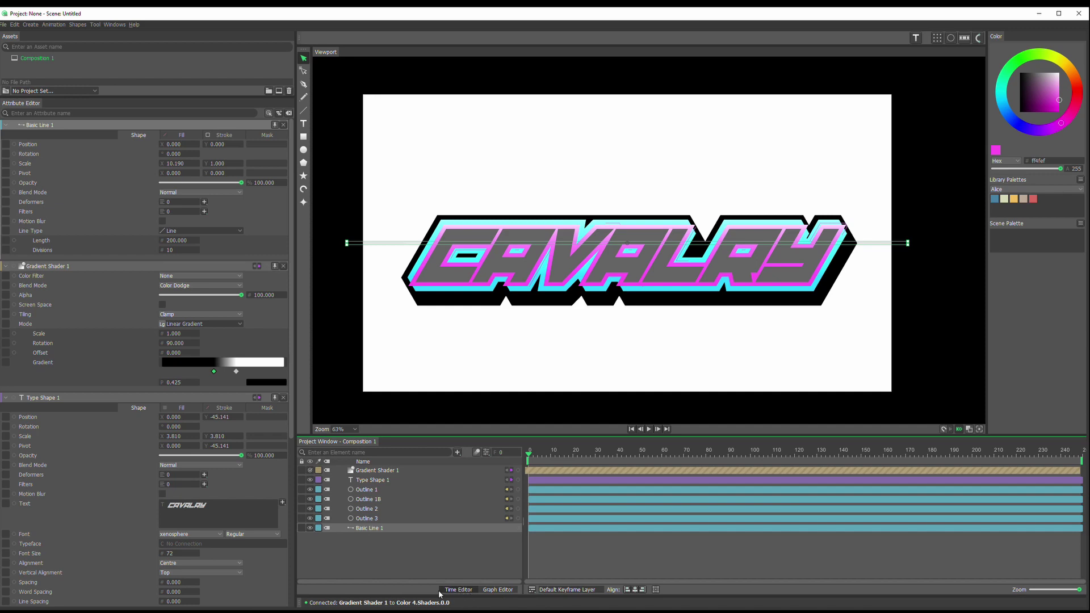
Thicken the line to Scale Y 8.36, forming a wide grey bar
click(428, 568)
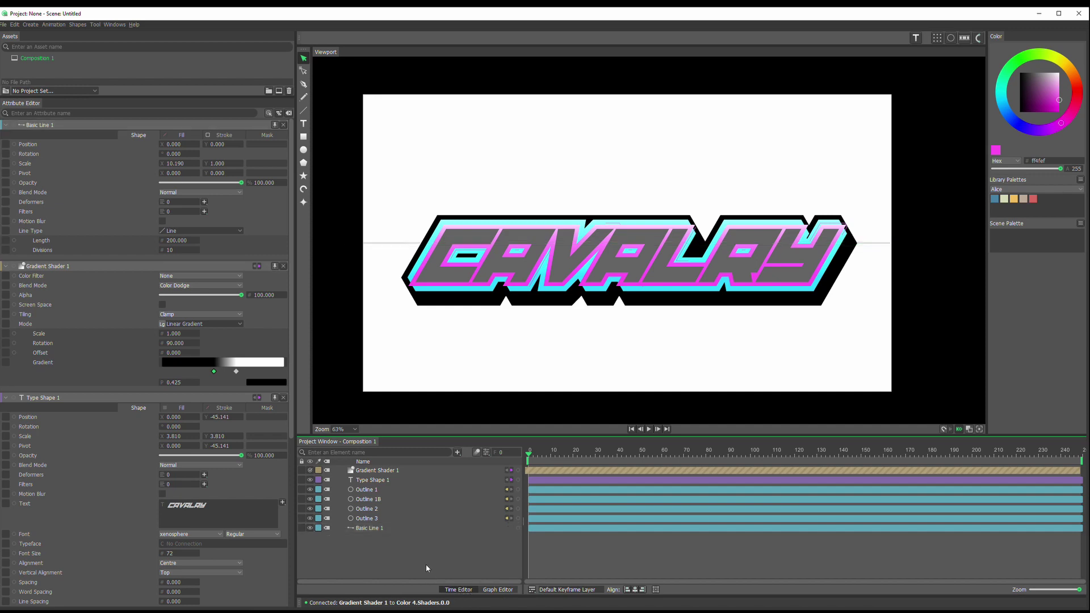
click(373, 528)
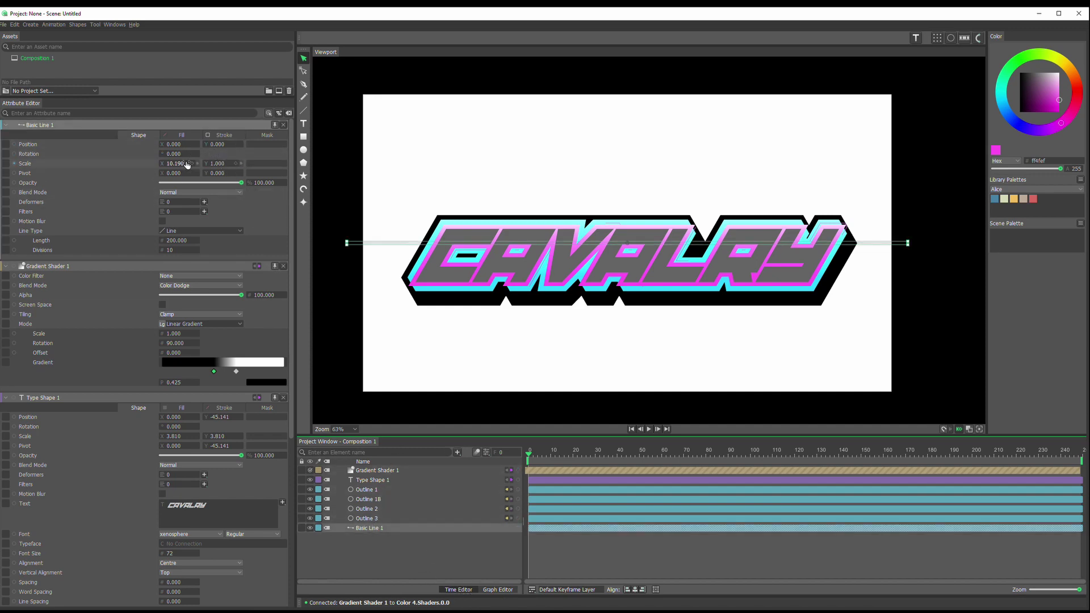
drag(218, 163, 535, 168)
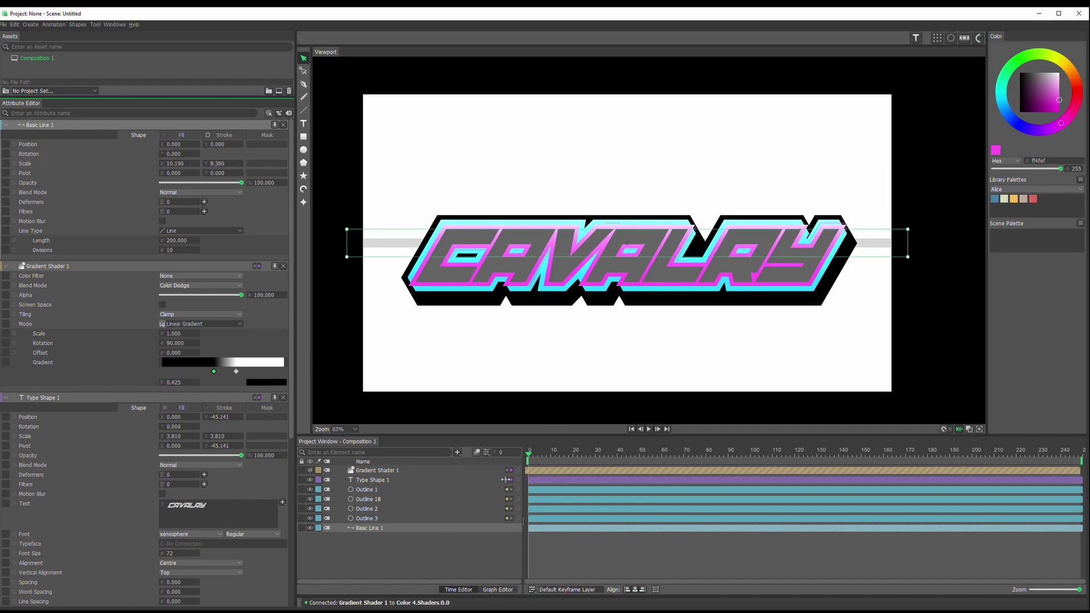
click(372, 533)
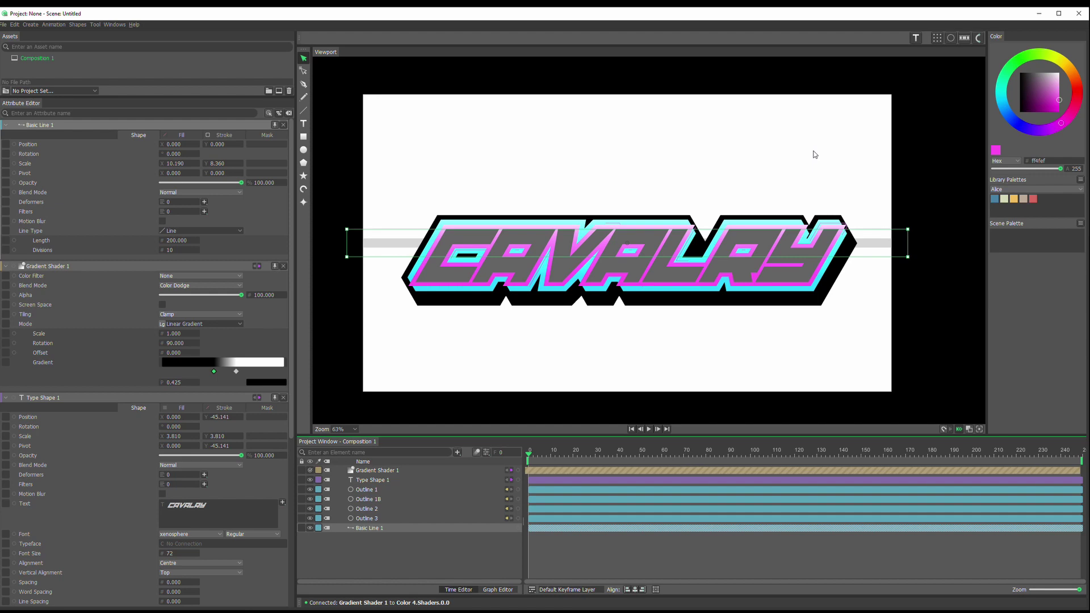
Add a Duplicator for the line and move Duplicator 1 to the top of the layers
click(936, 39)
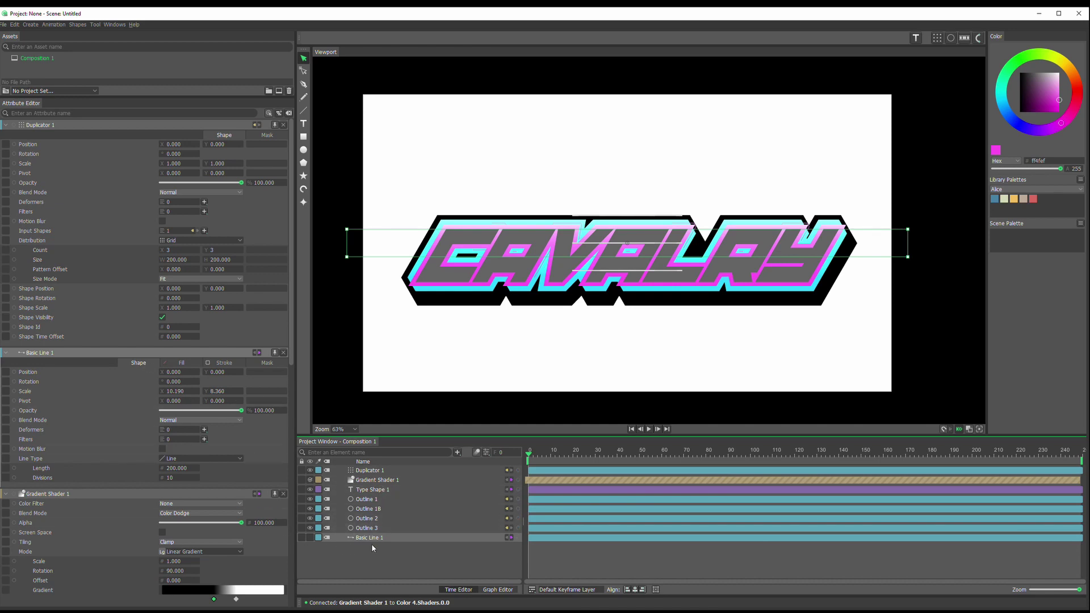
drag(372, 474, 376, 544)
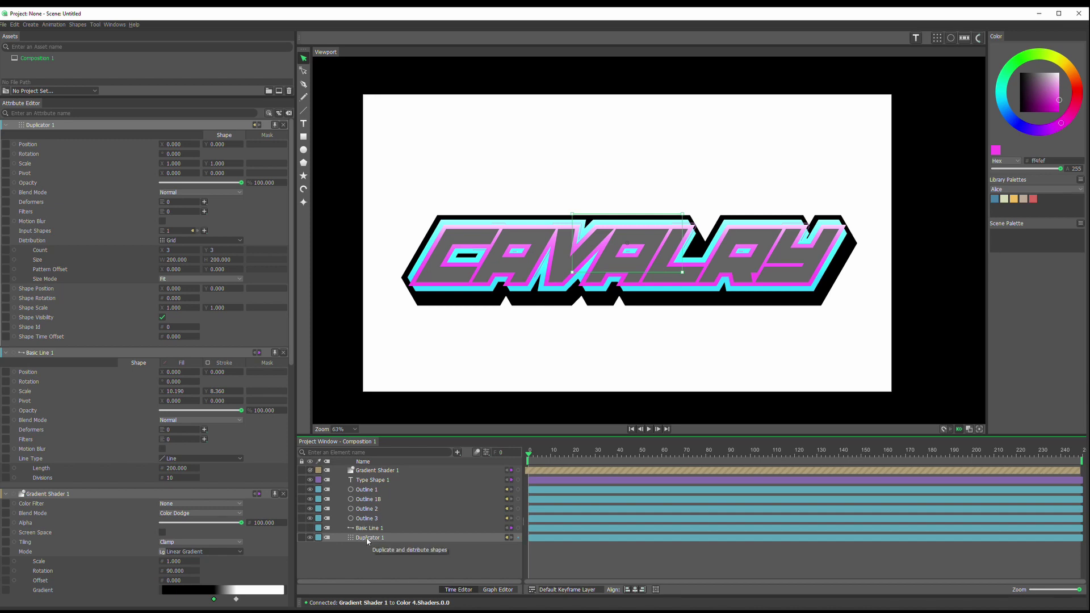
drag(367, 539, 365, 469)
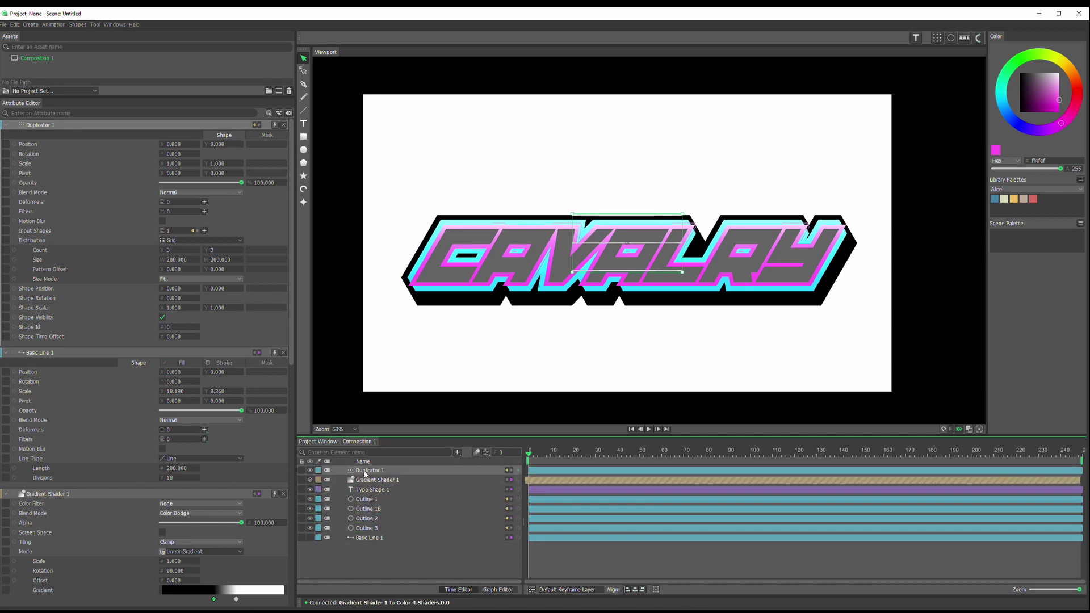
click(365, 471)
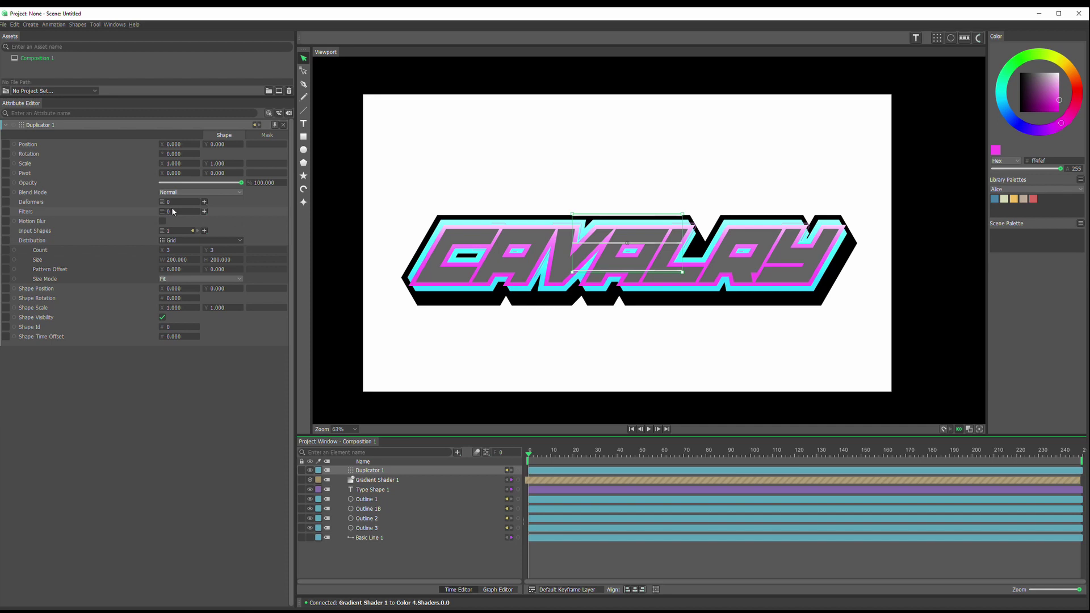
Set the duplicator grid to 27 by 63 copies, sized 908 wide by 1200 tall
click(170, 253)
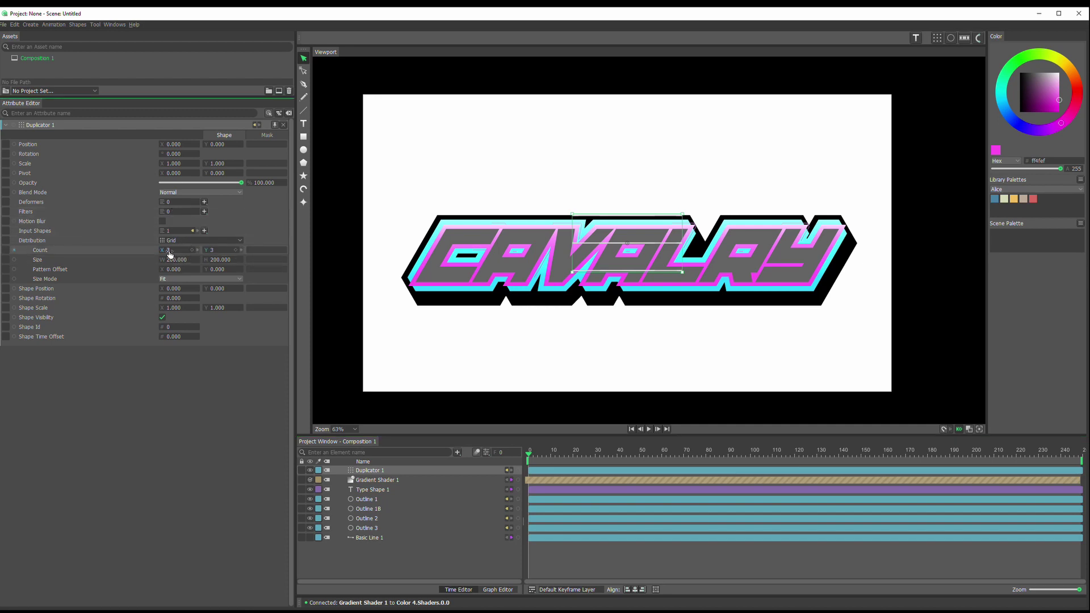
text(27)
click(210, 253)
double_click(211, 252)
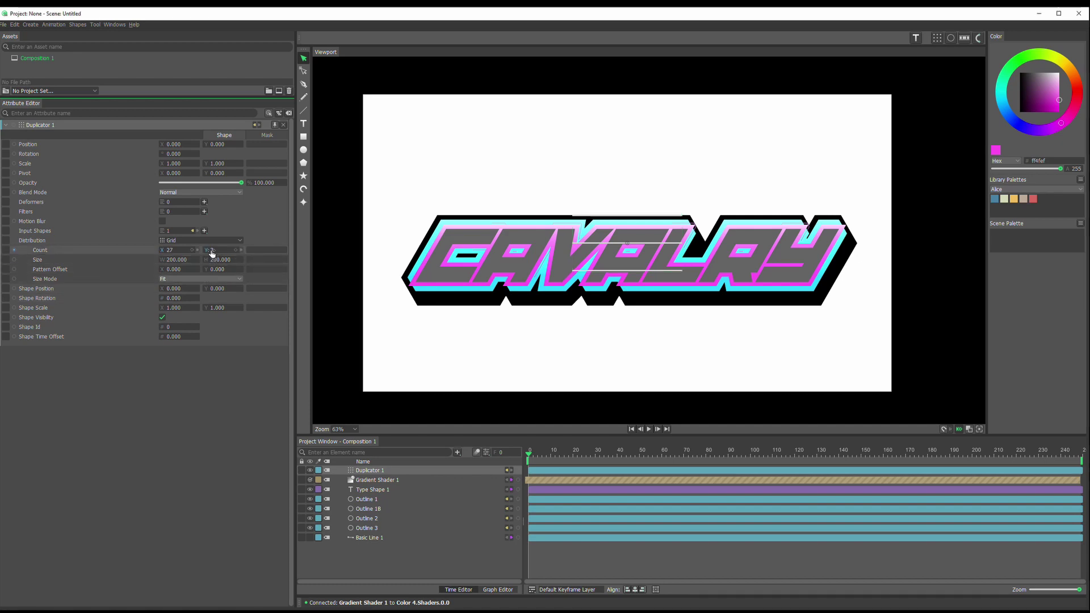
text(34)
click(211, 261)
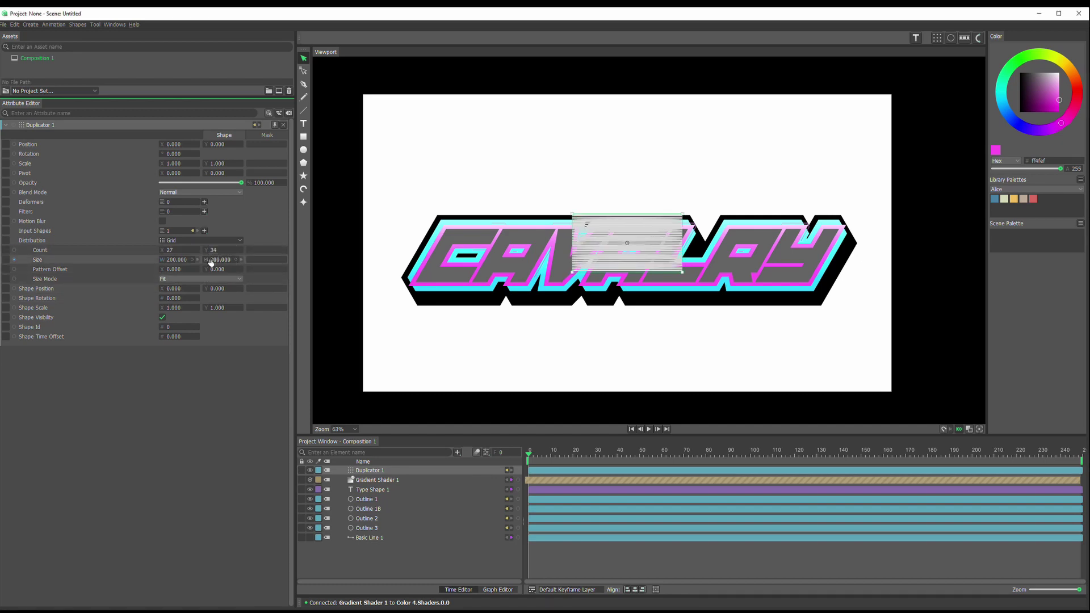
click(170, 261)
drag(214, 260, 851, 298)
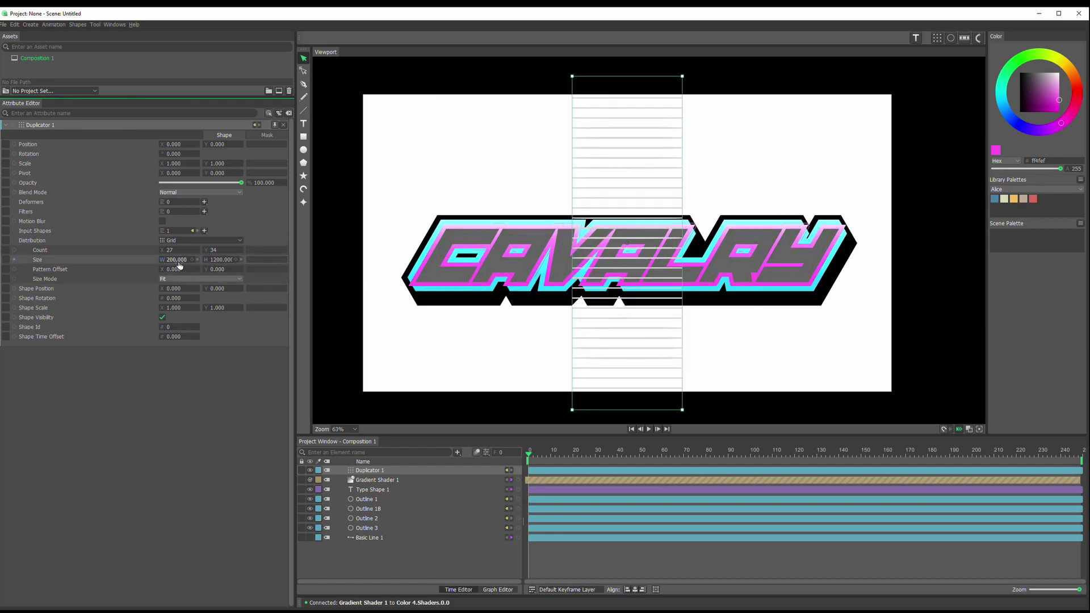
drag(211, 250, 228, 254)
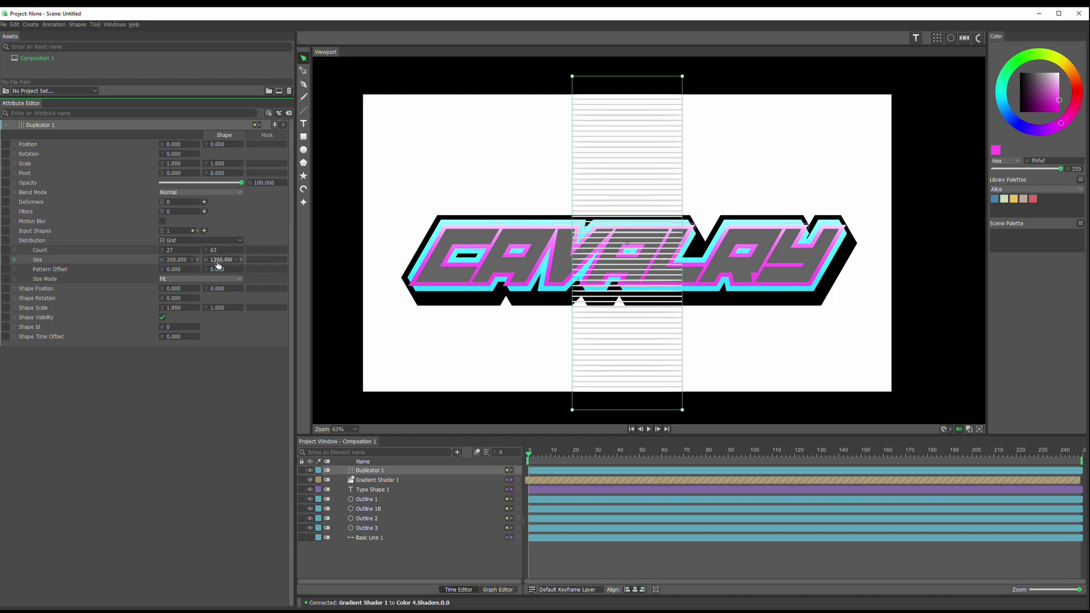
drag(169, 262, 477, 292)
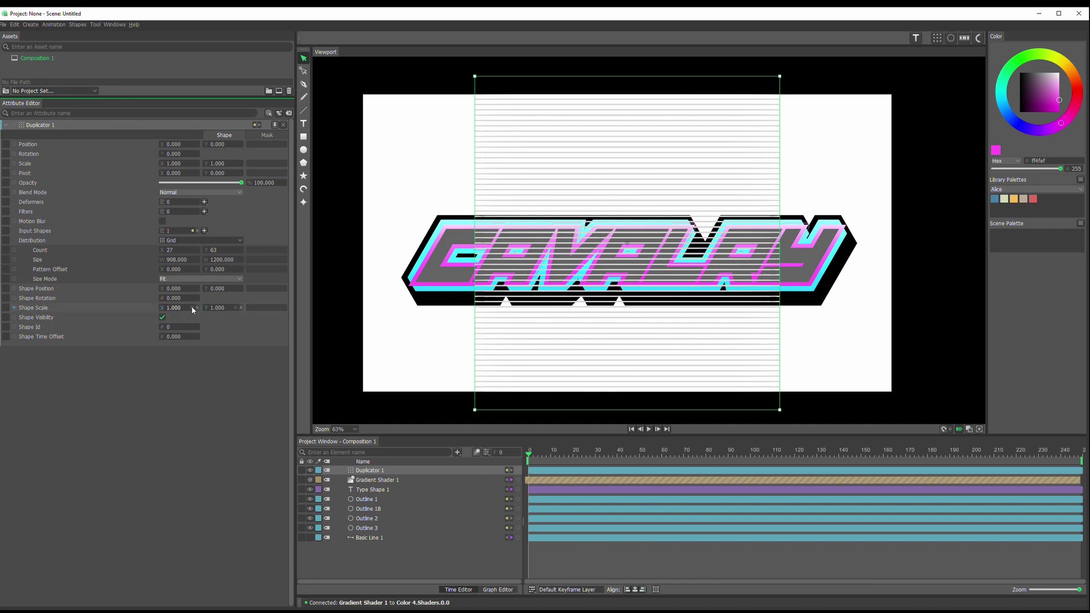
Keep the Grid distribution and offset the line shape position to 64/-74
click(184, 242)
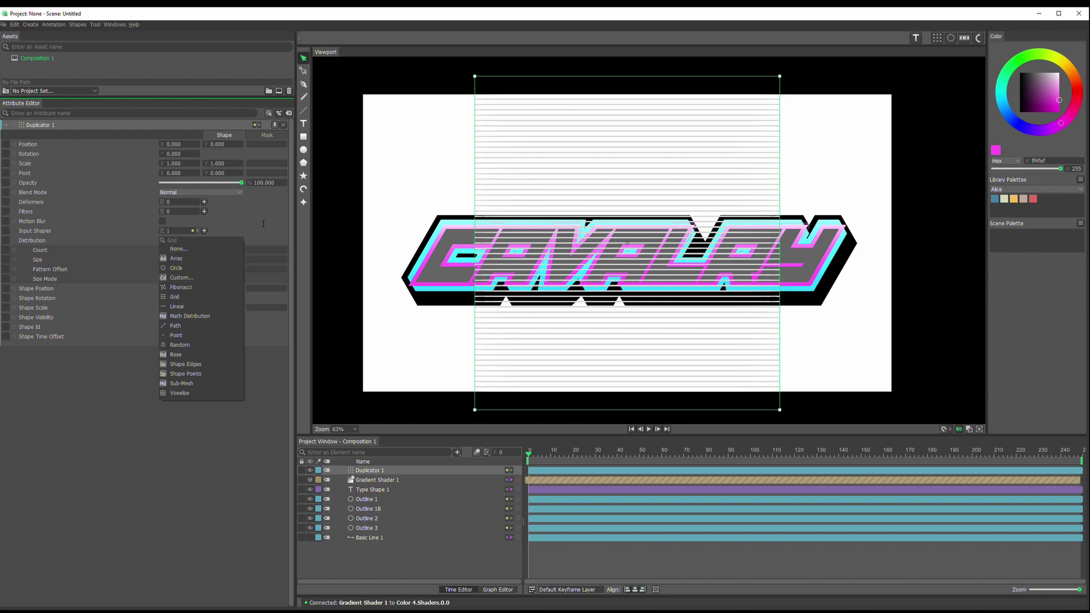
click(250, 227)
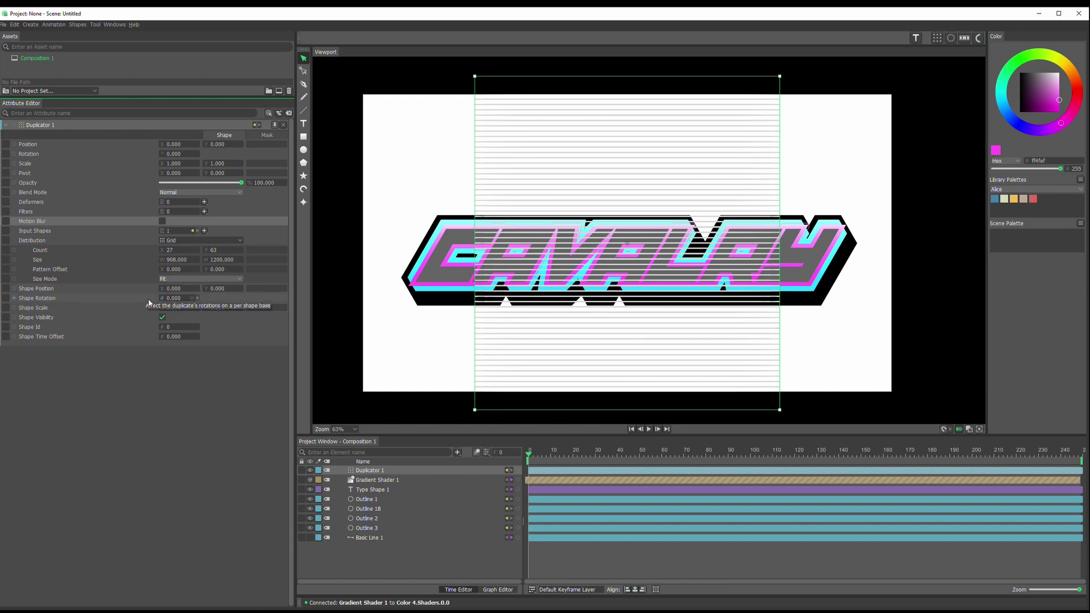
mouse_move(174, 288)
mouse_down()
mouse_move(192, 299)
mouse_move(363, 281)
mouse_move(179, 284)
mouse_move(255, 298)
mouse_move(174, 303)
mouse_move(203, 301)
mouse_up()
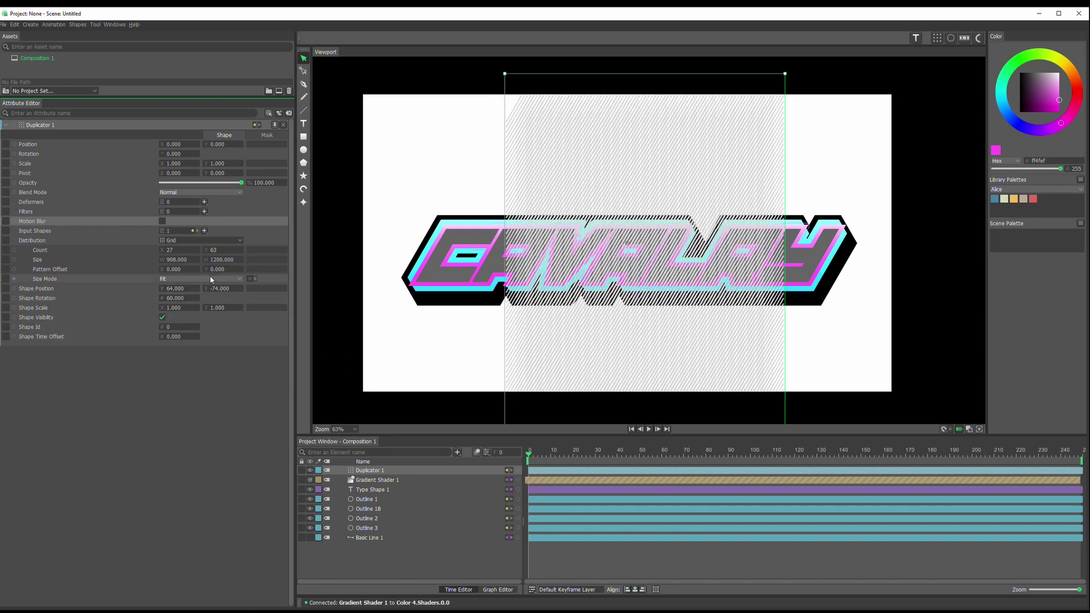
Size the stripe grid to 1367×3172, set Position X to -69, and move it below Basic Line 1
mouse_move(227, 260)
mouse_down()
mouse_move(1047, 368)
mouse_move(997, 369)
mouse_up()
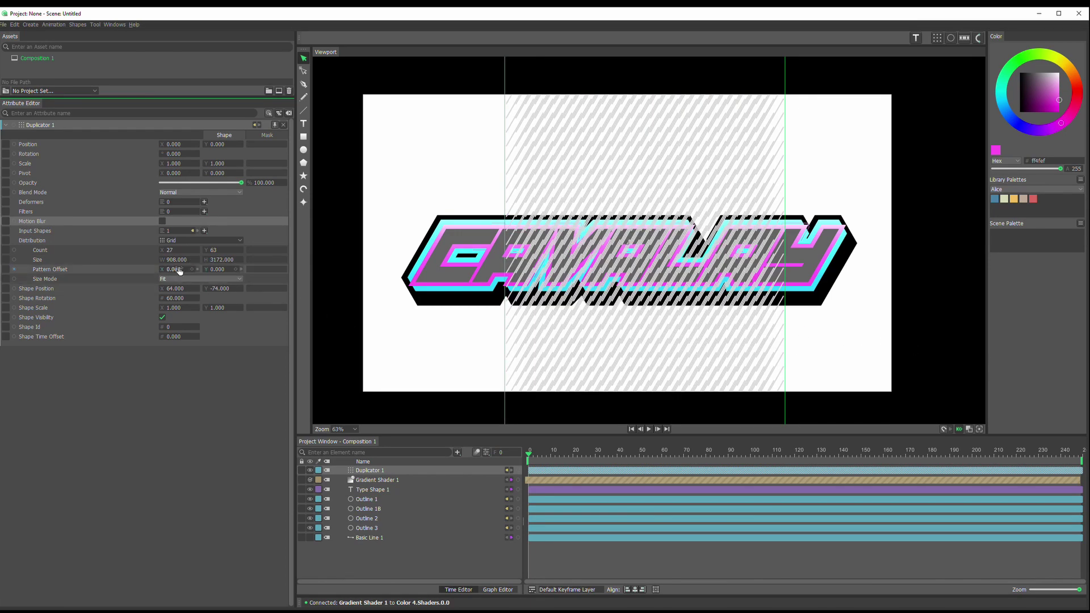
mouse_move(176, 259)
mouse_down()
mouse_move(567, 314)
mouse_move(440, 356)
mouse_move(342, 320)
mouse_move(372, 322)
mouse_move(317, 243)
mouse_up()
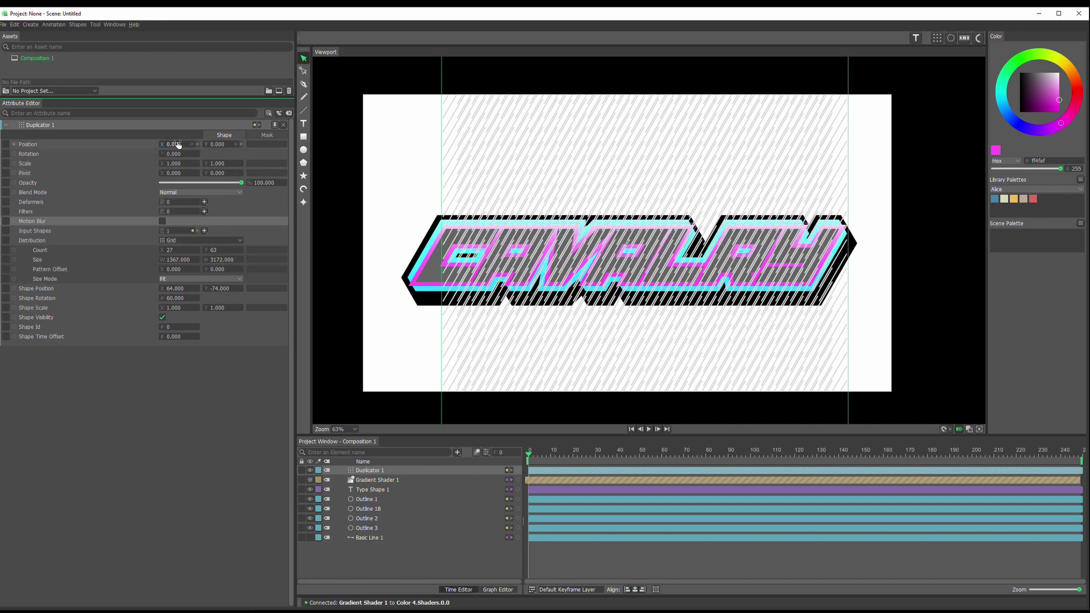
mouse_move(178, 145)
mouse_down()
mouse_move(128, 147)
mouse_move(153, 150)
mouse_up()
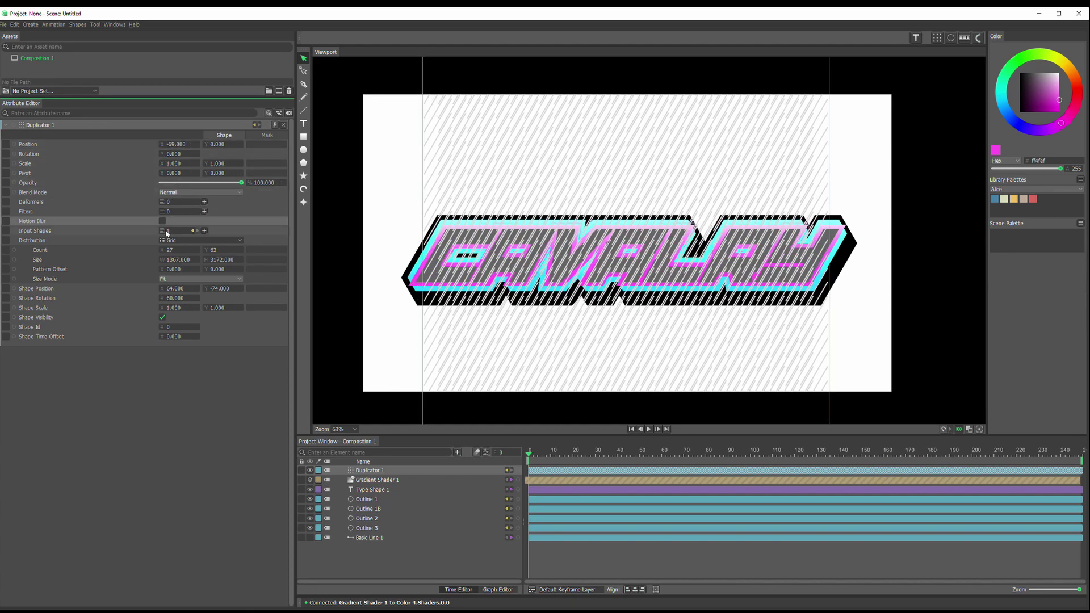
drag(378, 470, 379, 549)
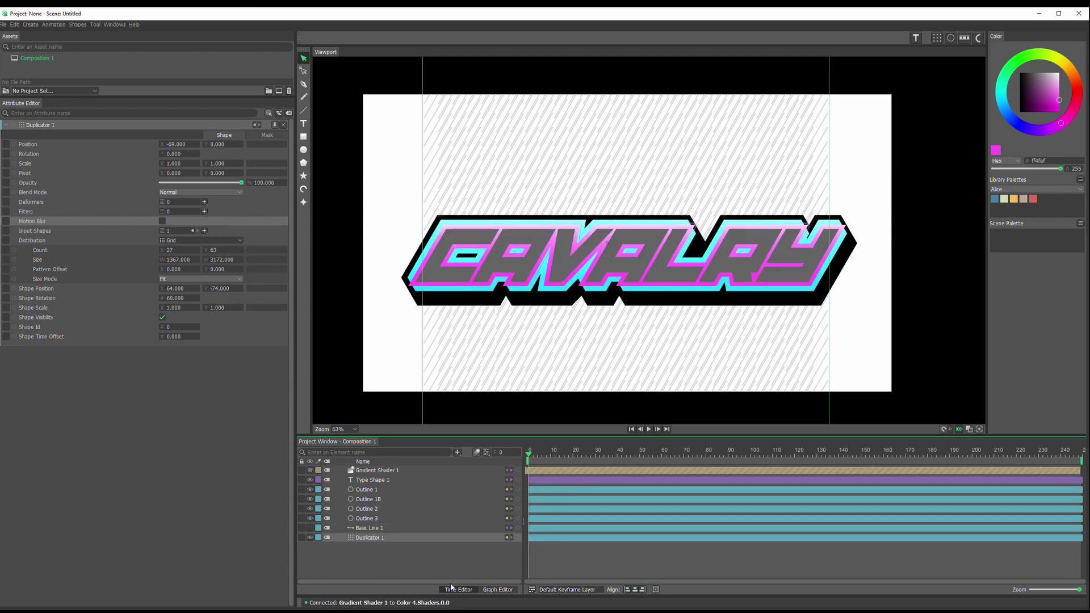
click(444, 550)
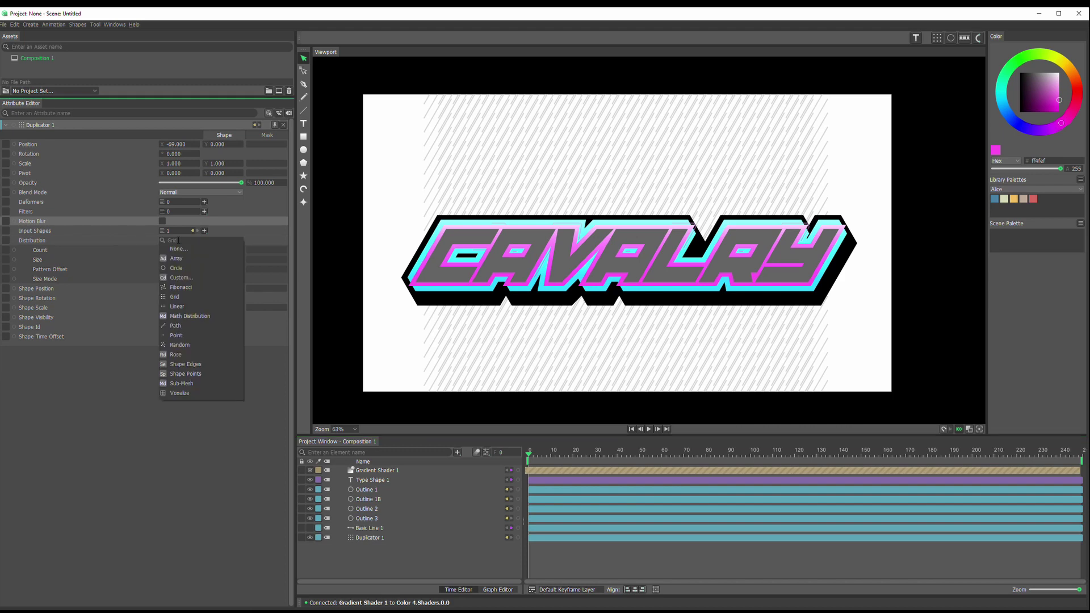
click(177, 241)
click(196, 269)
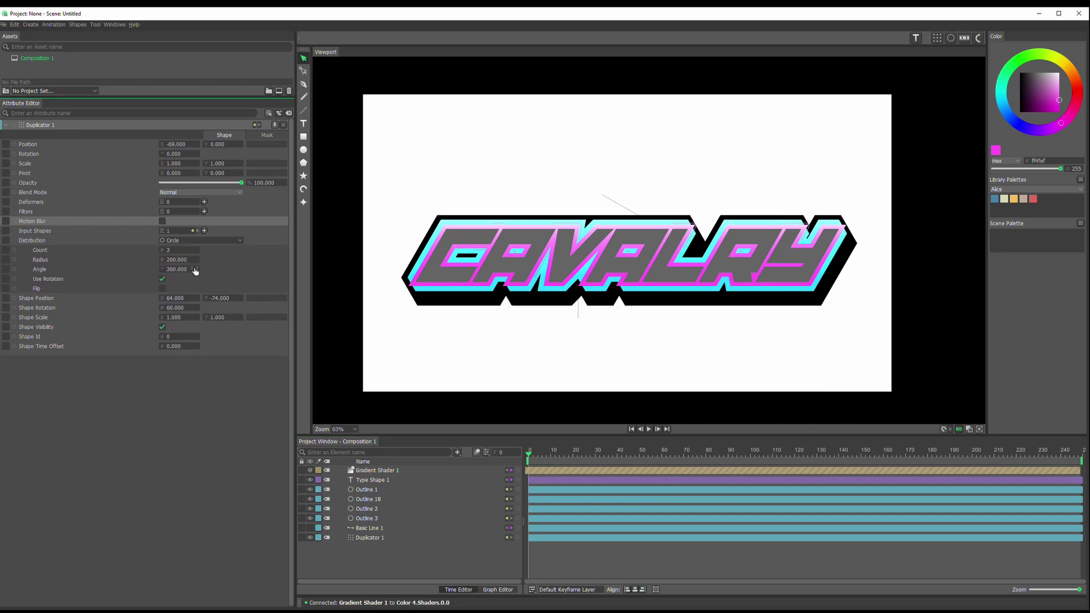
click(203, 242)
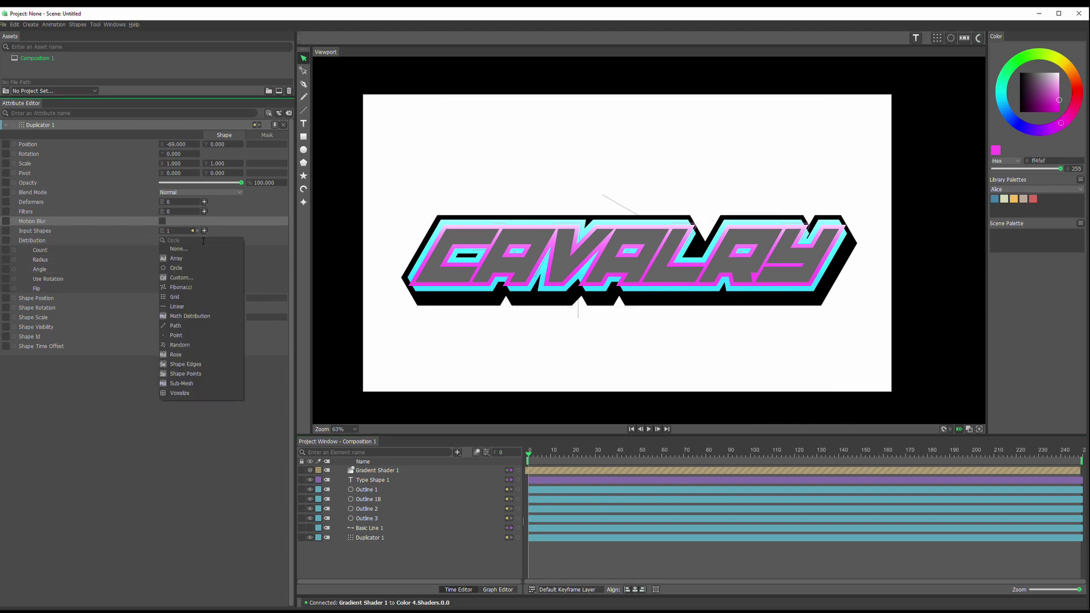
click(204, 286)
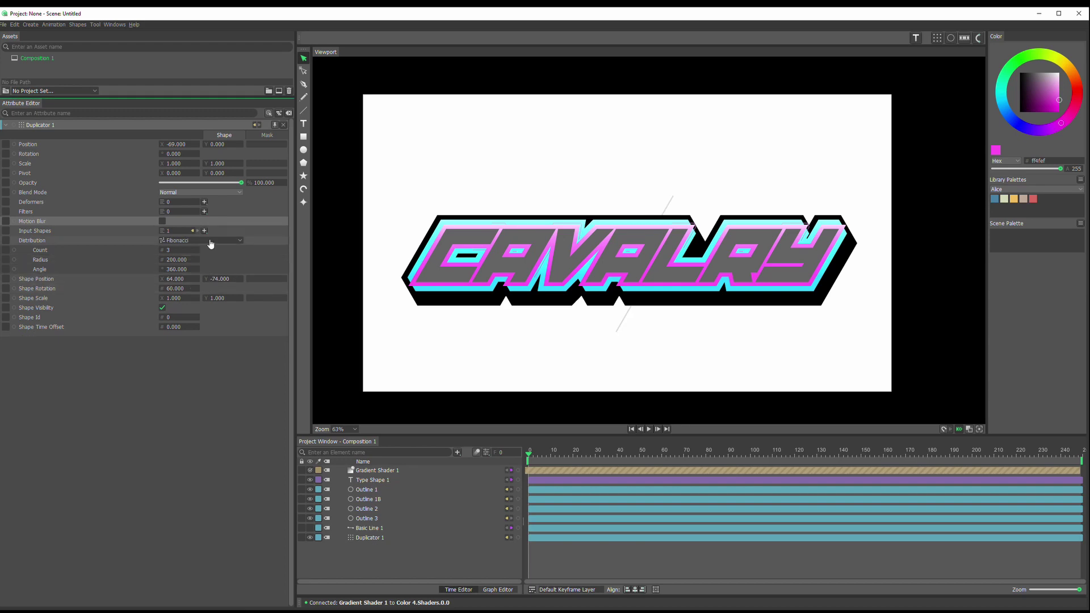
click(210, 240)
click(200, 302)
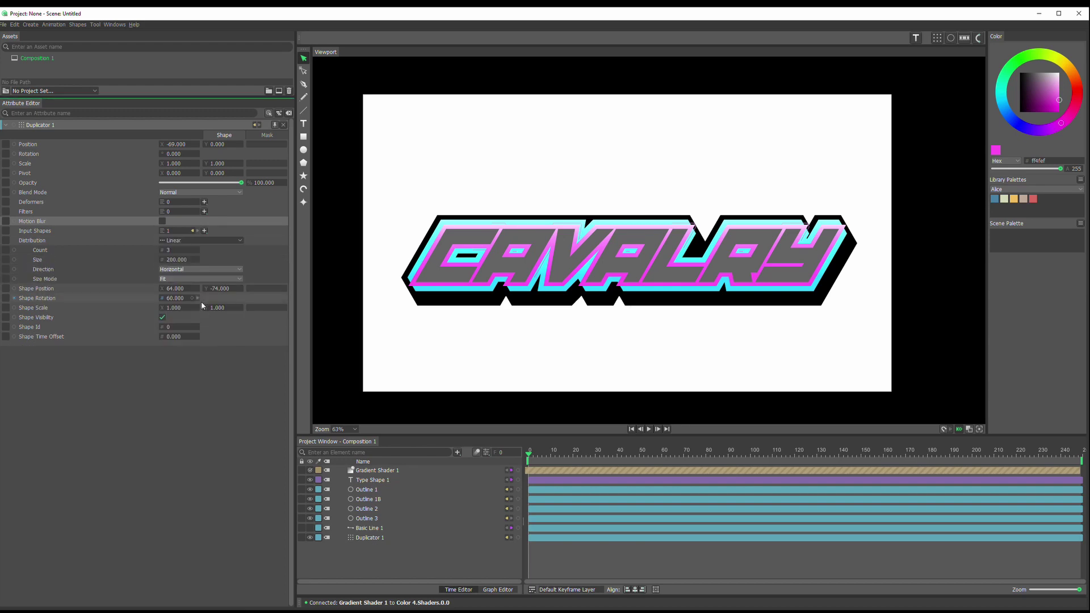
click(207, 270)
click(246, 261)
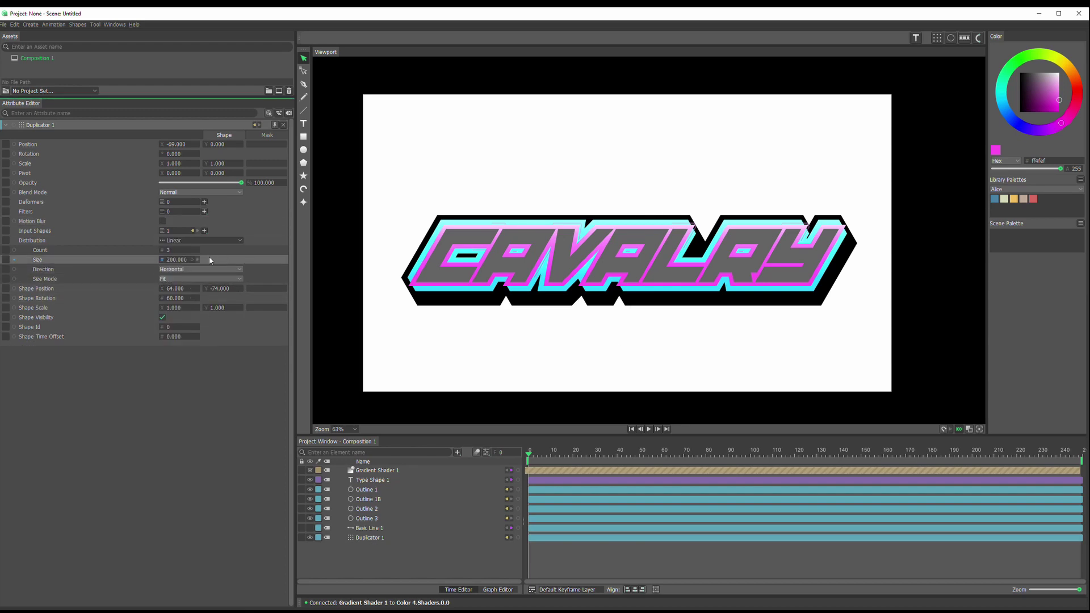
click(207, 240)
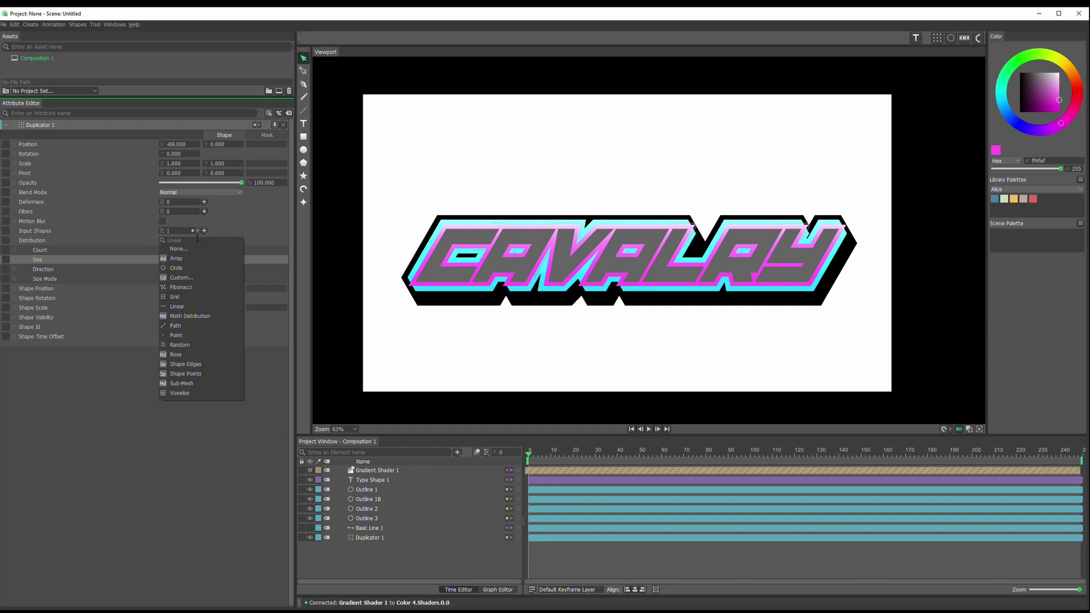
click(207, 297)
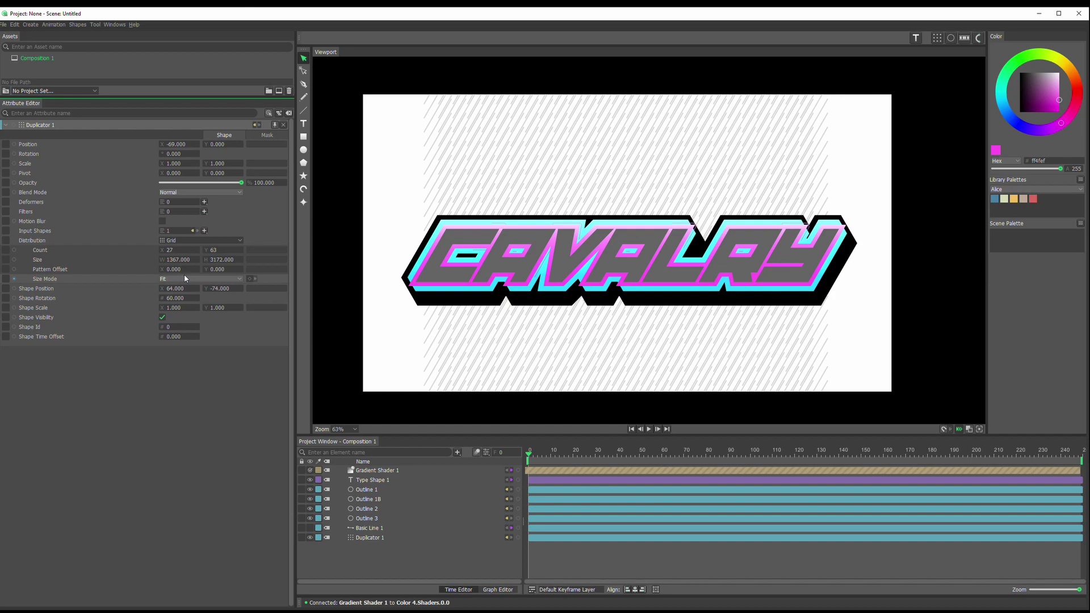
Stagger the stripes by setting Duplicator 1's Pattern Offset to 141/-35
drag(177, 272, 238, 280)
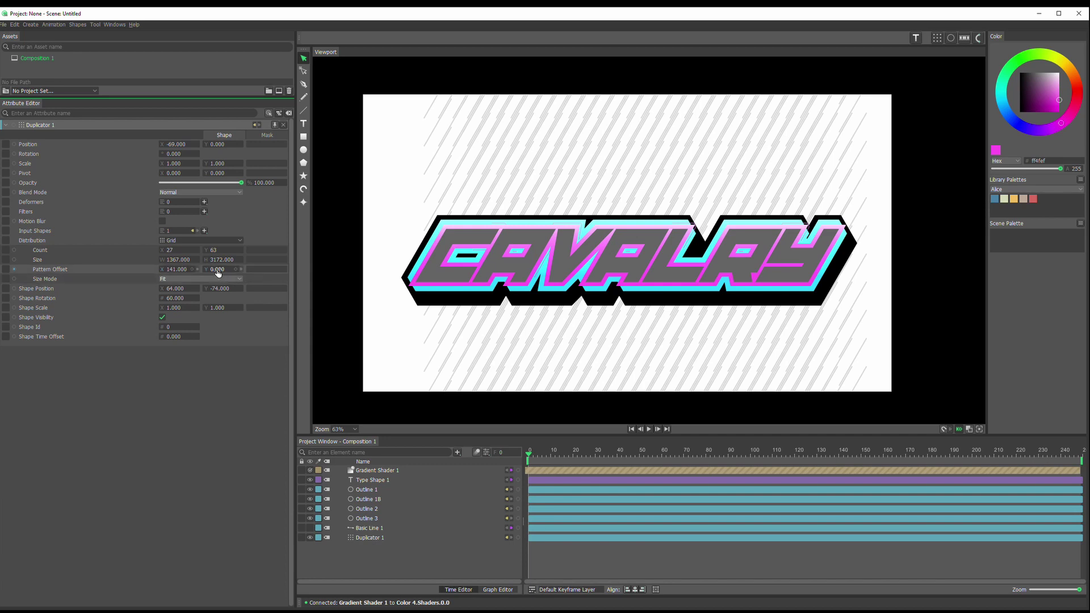
mouse_move(216, 270)
mouse_down()
mouse_move(242, 272)
mouse_move(200, 280)
mouse_up()
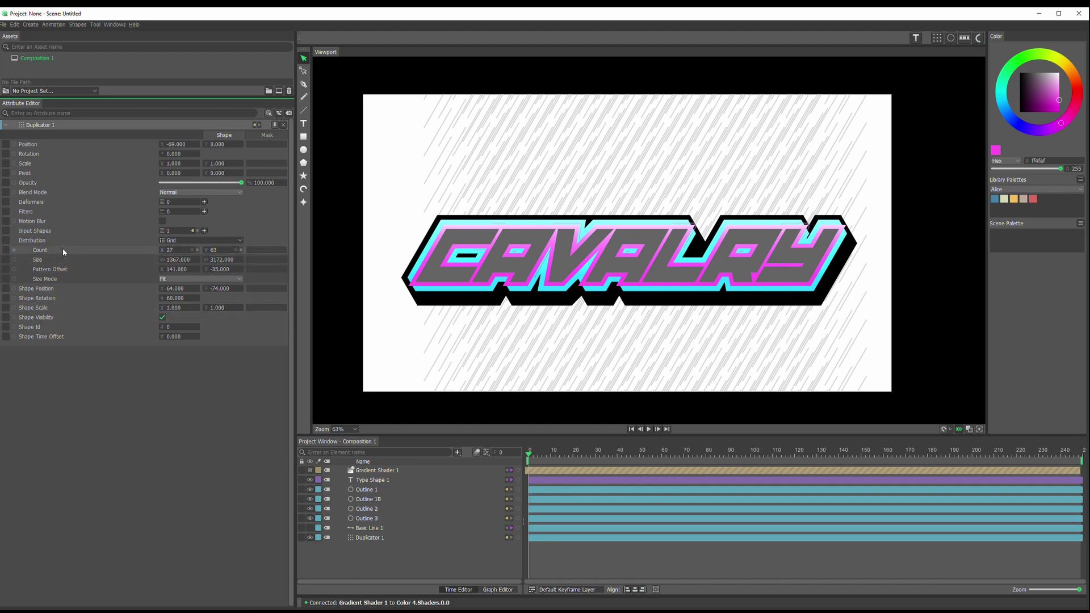
Scale the stripes uniformly to 3.33, undoing a horizontal-only stretch, then select Basic Line 1
drag(169, 163, 240, 183)
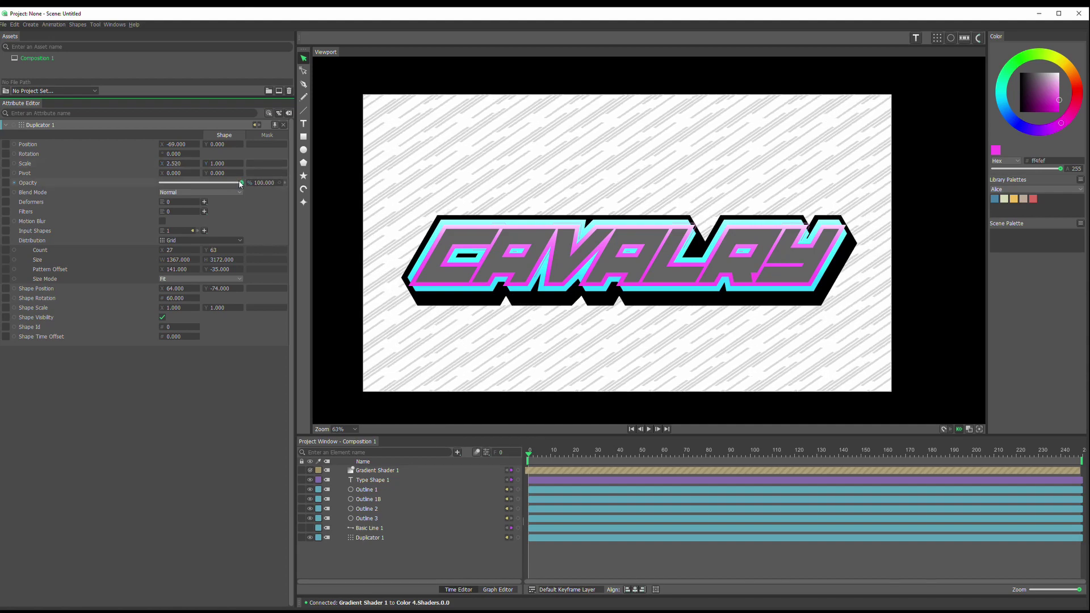
key(ctrl+z)
drag(178, 165, 278, 186)
click(431, 528)
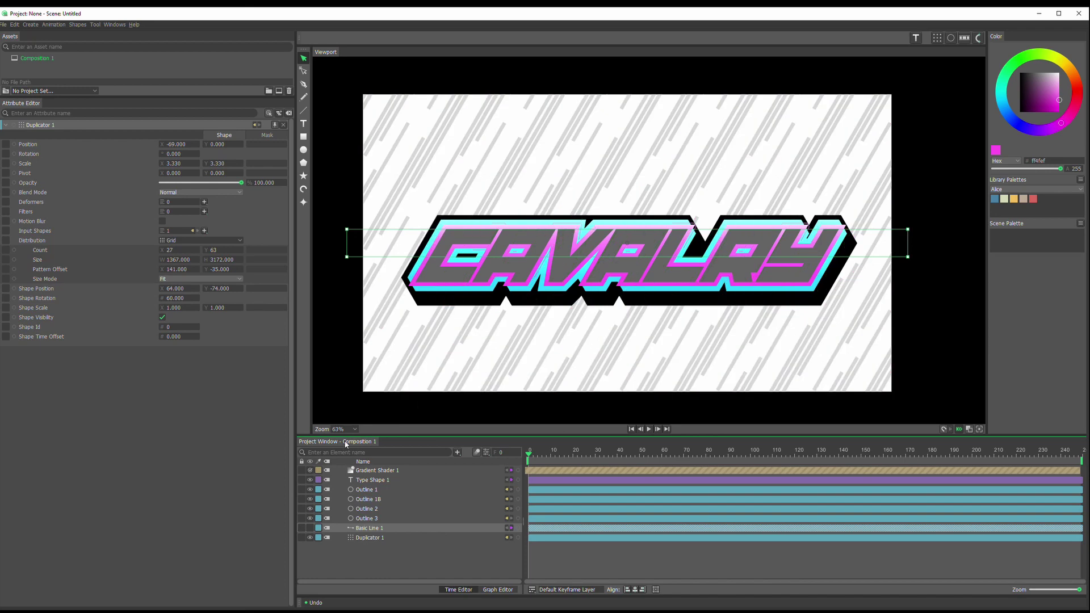
Enlarge the viewport, view the canvas at Zoom 100%, and maximise it to show only the design
drag(295, 435, 161, 435)
drag(286, 434, 295, 528)
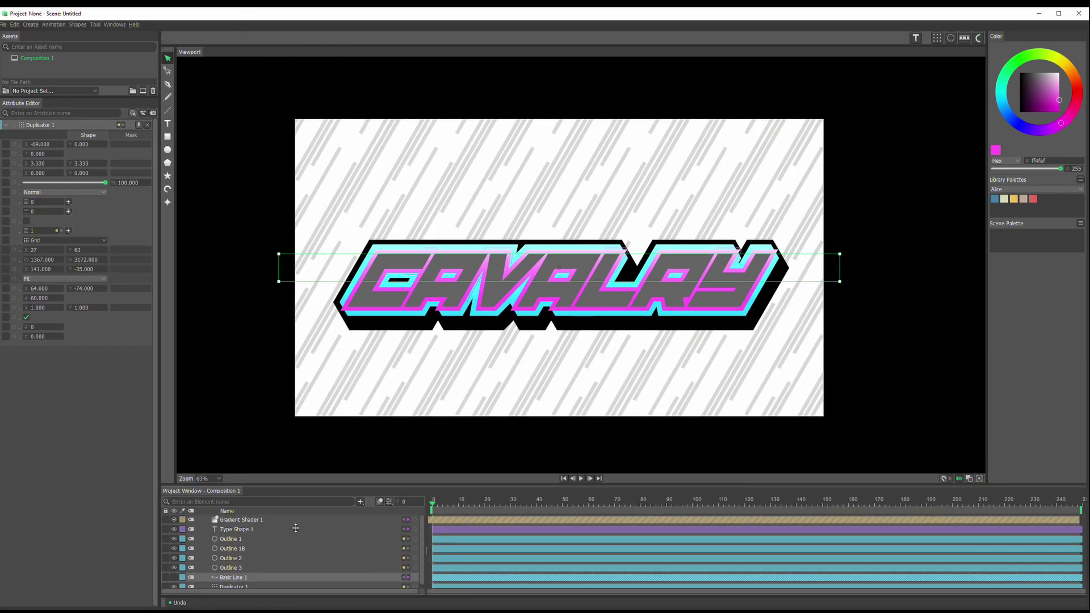
right_click(250, 79)
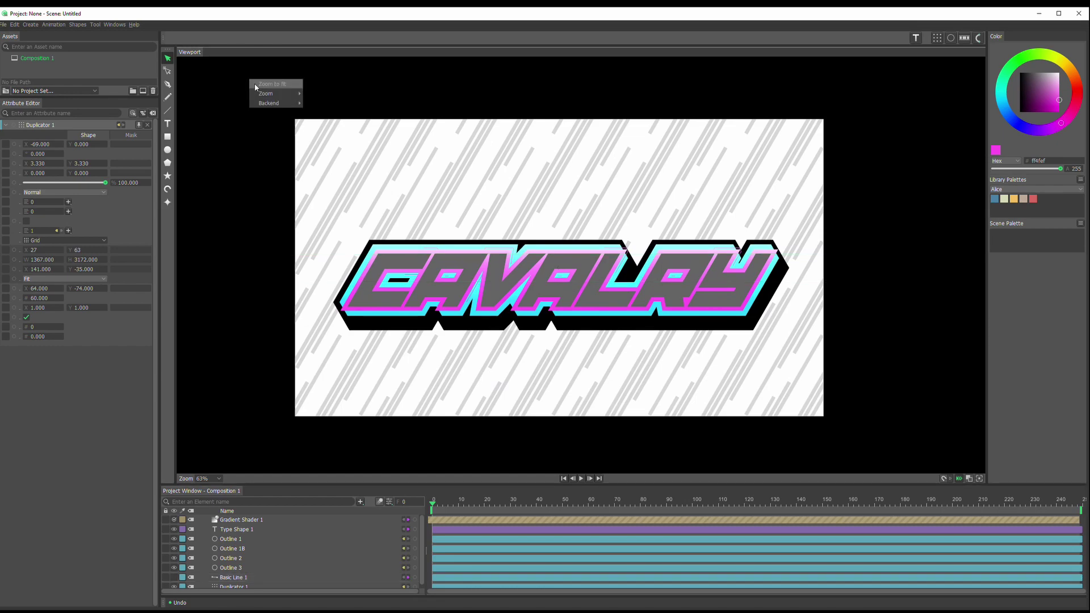
mouse_move(278, 94)
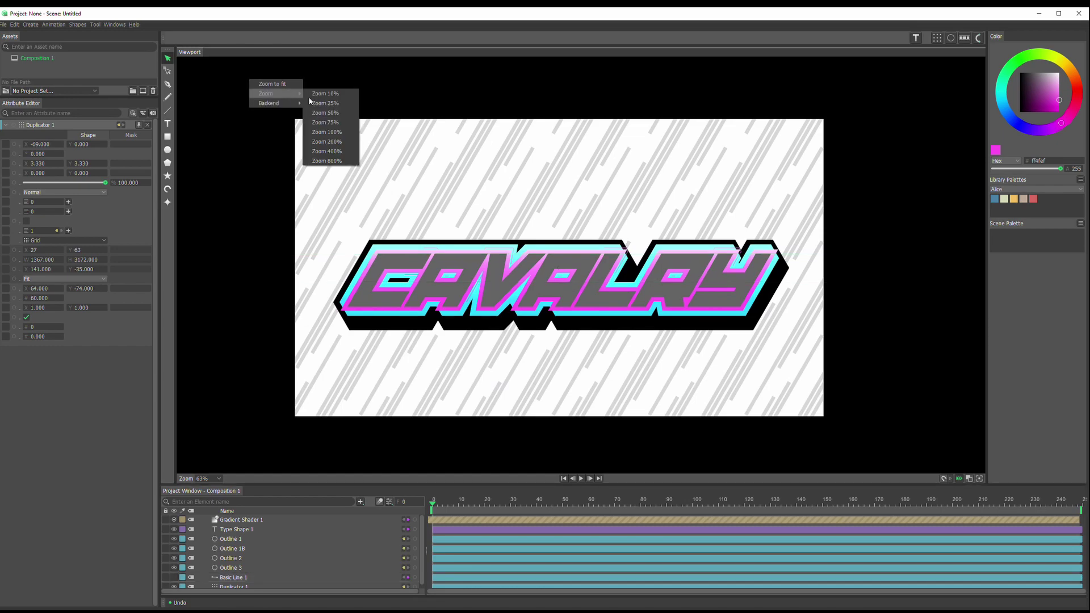
click(340, 136)
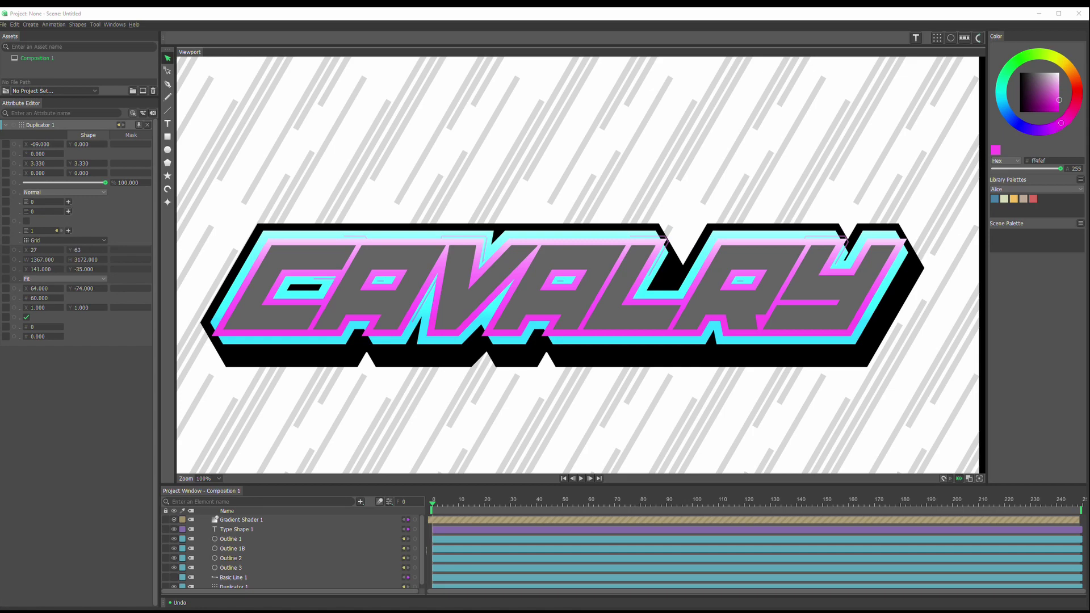
key(grave)
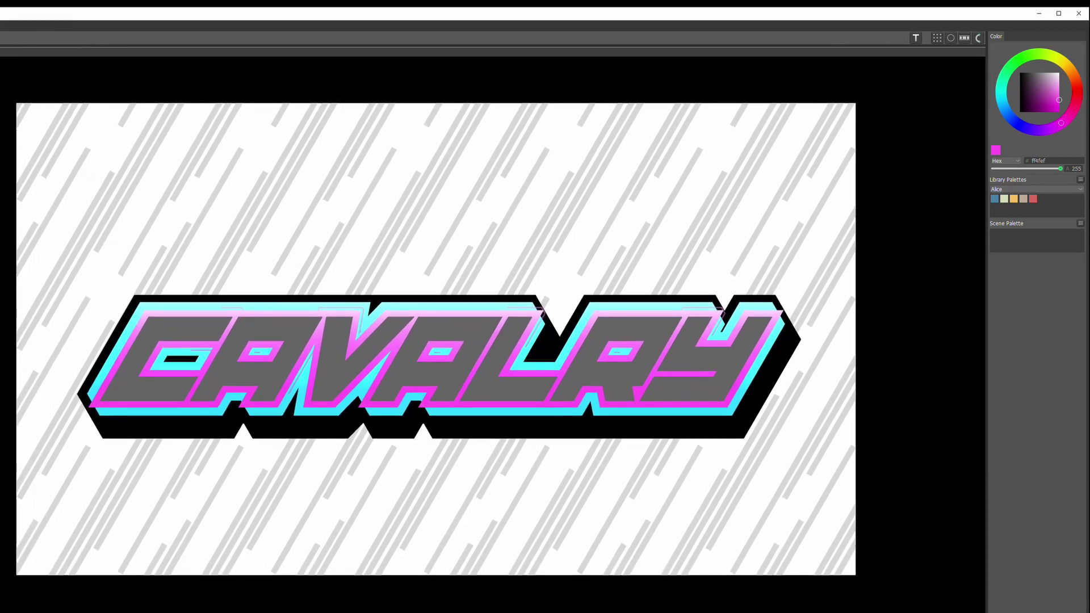